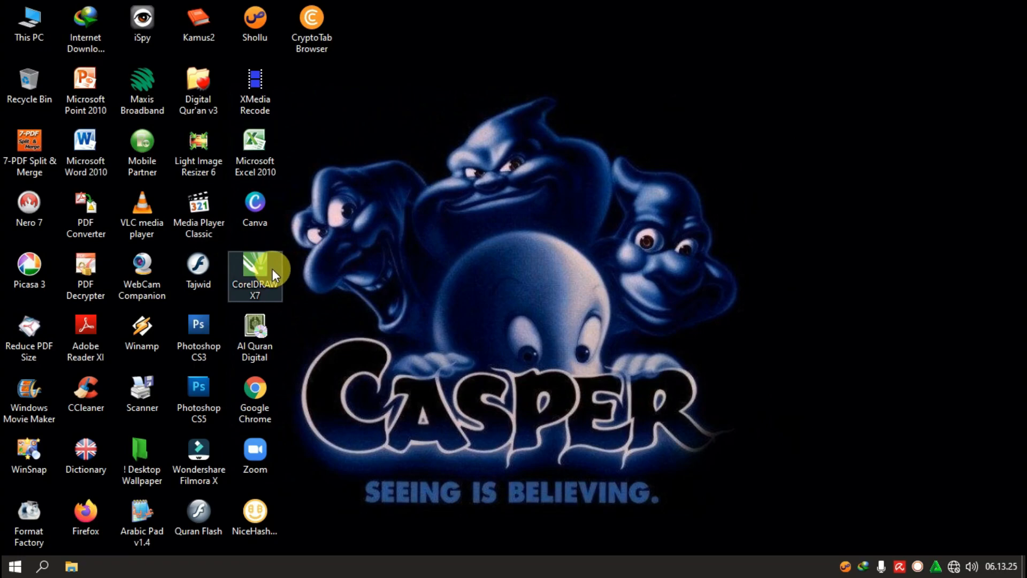
Launch CorelDRAW X7 and start a new document named BELAJAR COREL
right_click(268, 266)
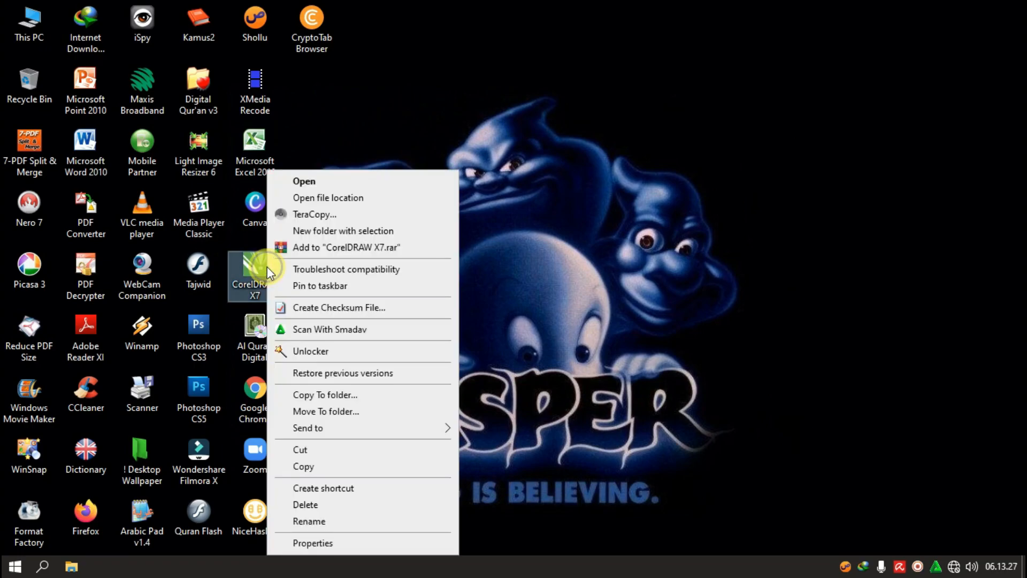
left_click(314, 182)
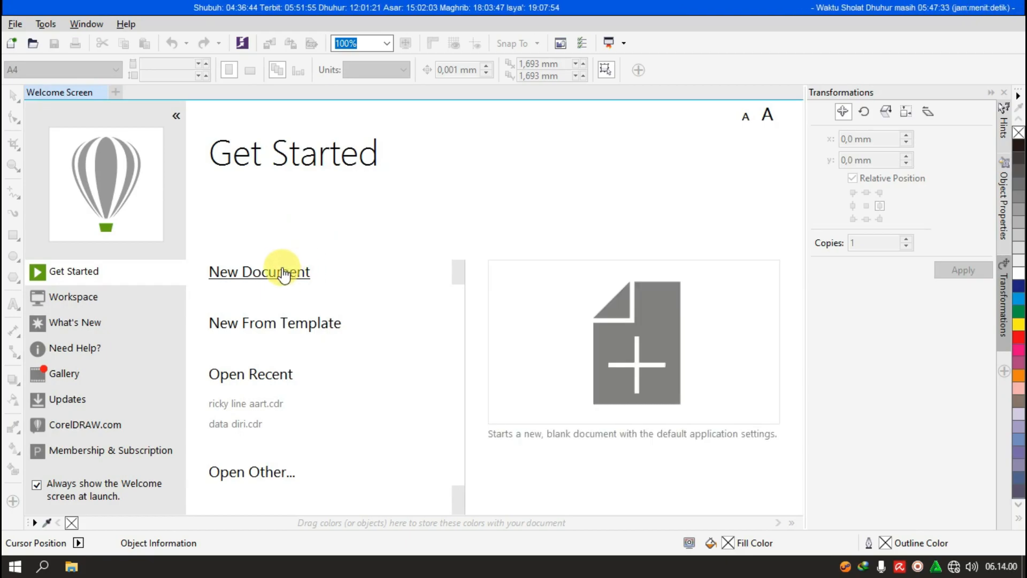
left_click(289, 274)
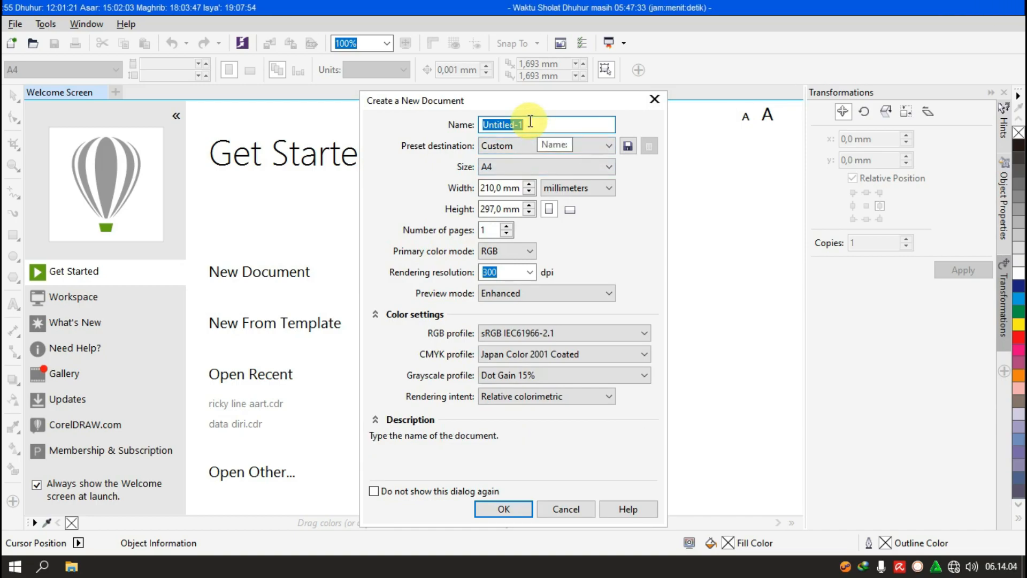
type("B")
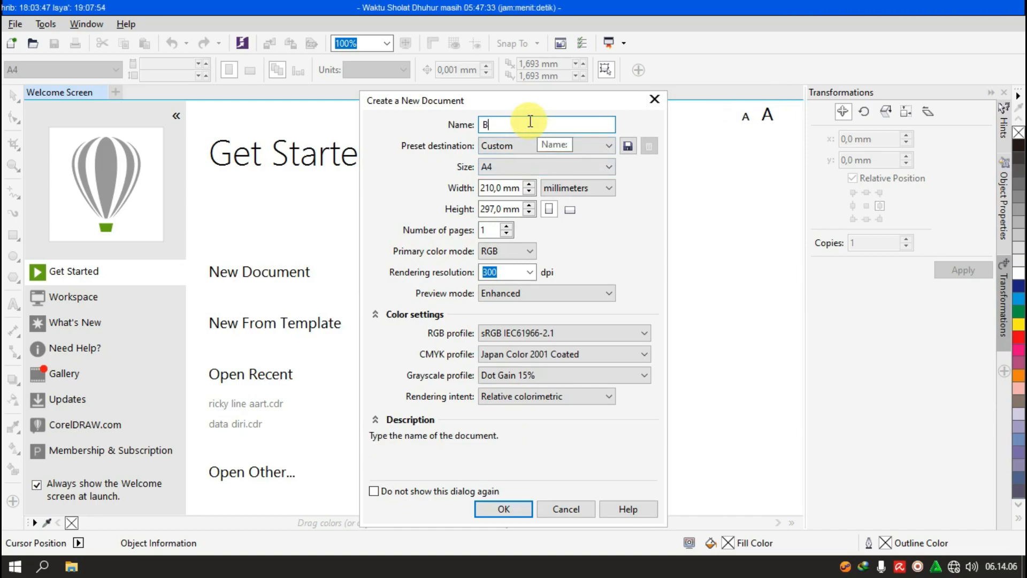
type("ELAJAR ")
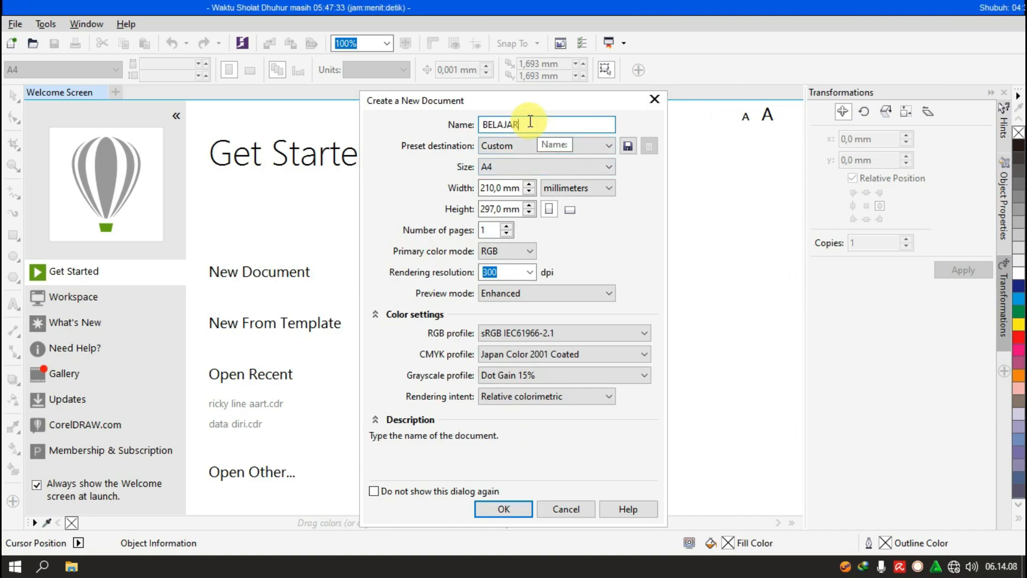
type("COREL")
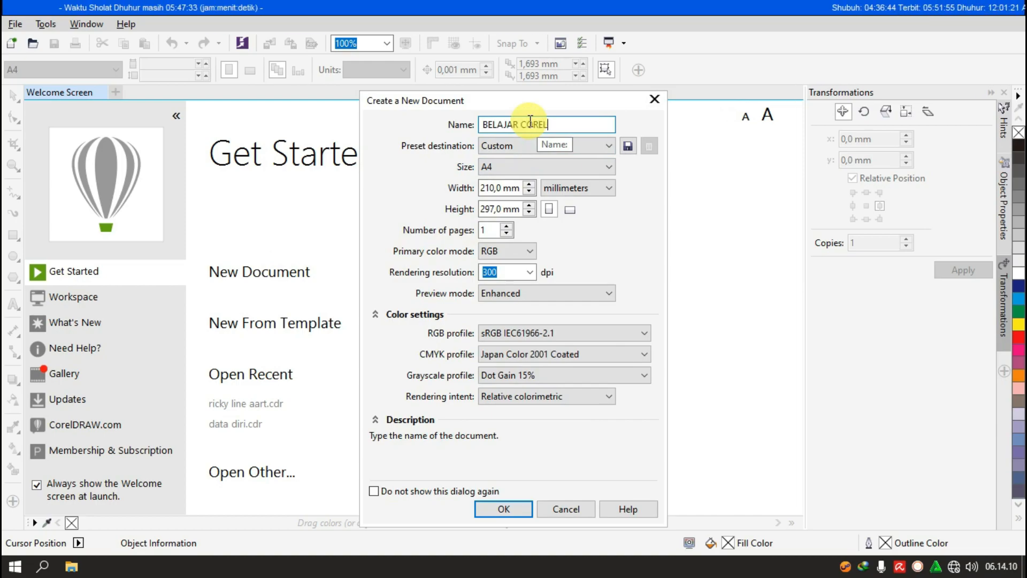
Create the document with A4 size in millimetres and RGB as the primary color mode
left_click(514, 163)
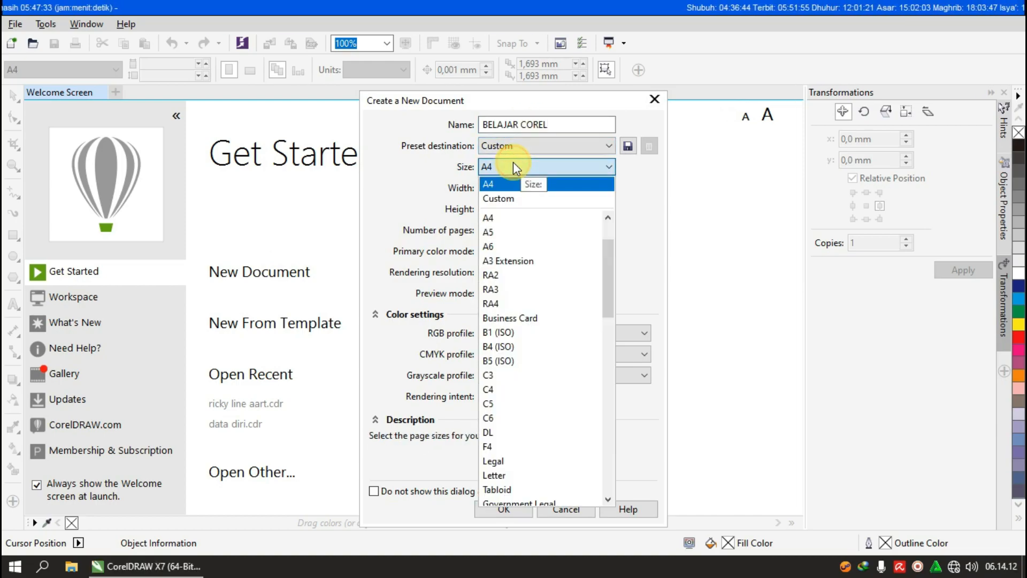
left_click(515, 221)
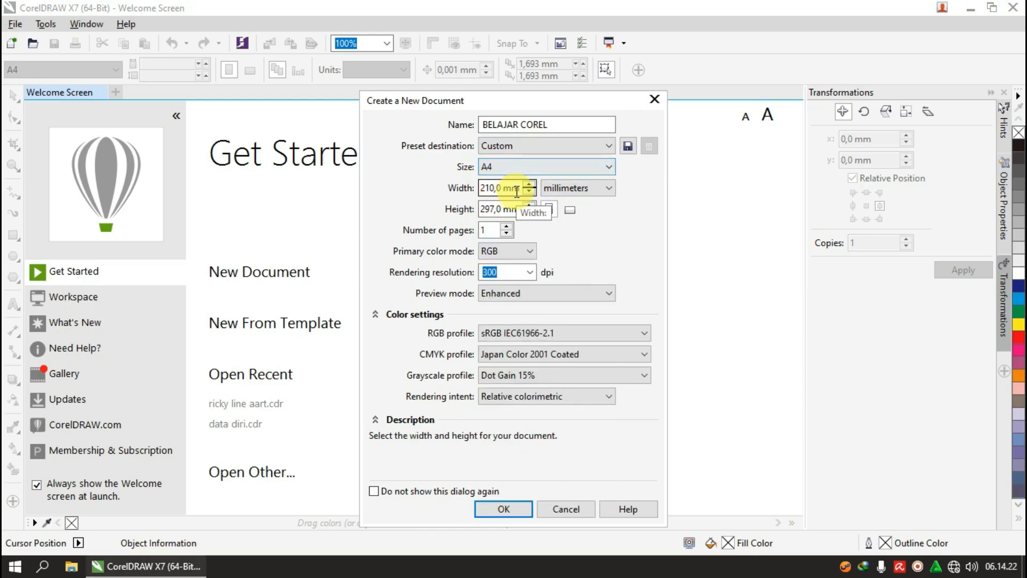
left_click_drag(520, 188, 480, 209)
left_click(513, 209)
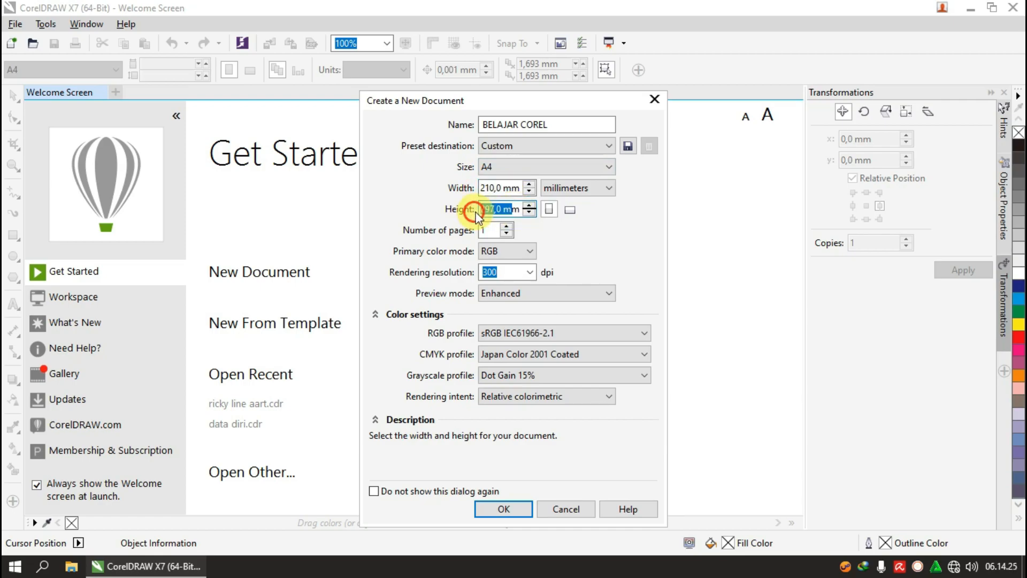
left_click(512, 248)
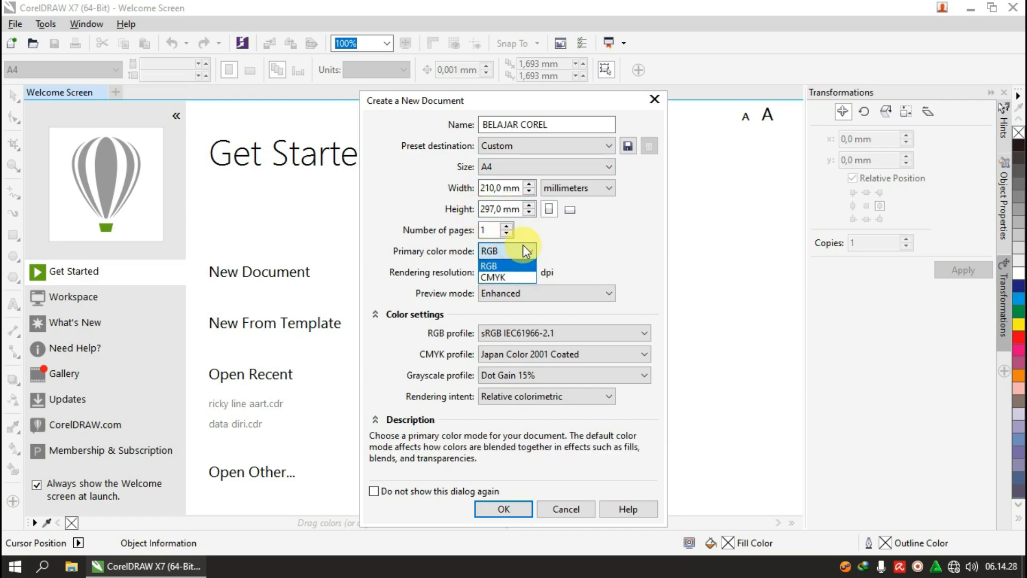
left_click(499, 267)
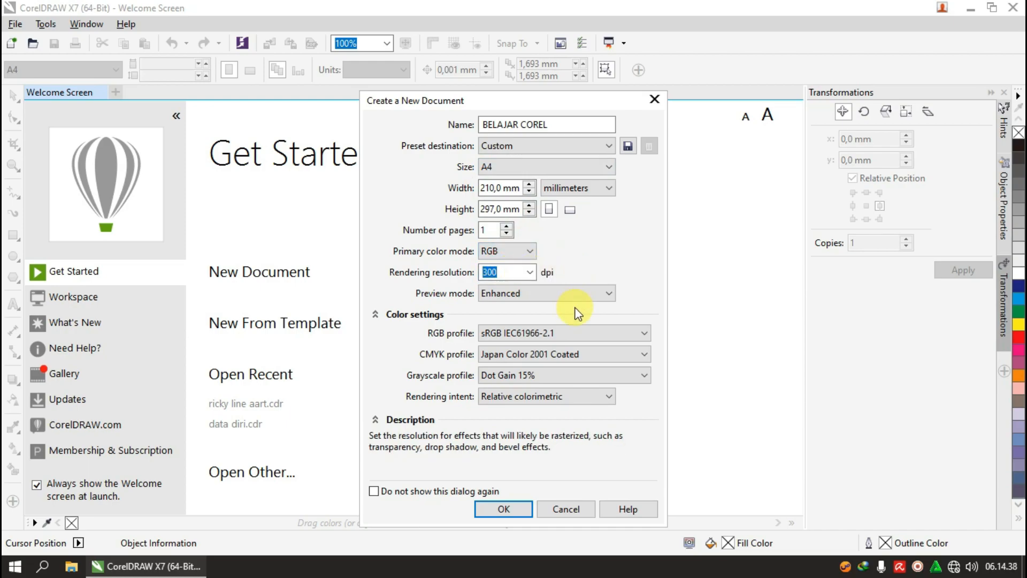
left_click(517, 509)
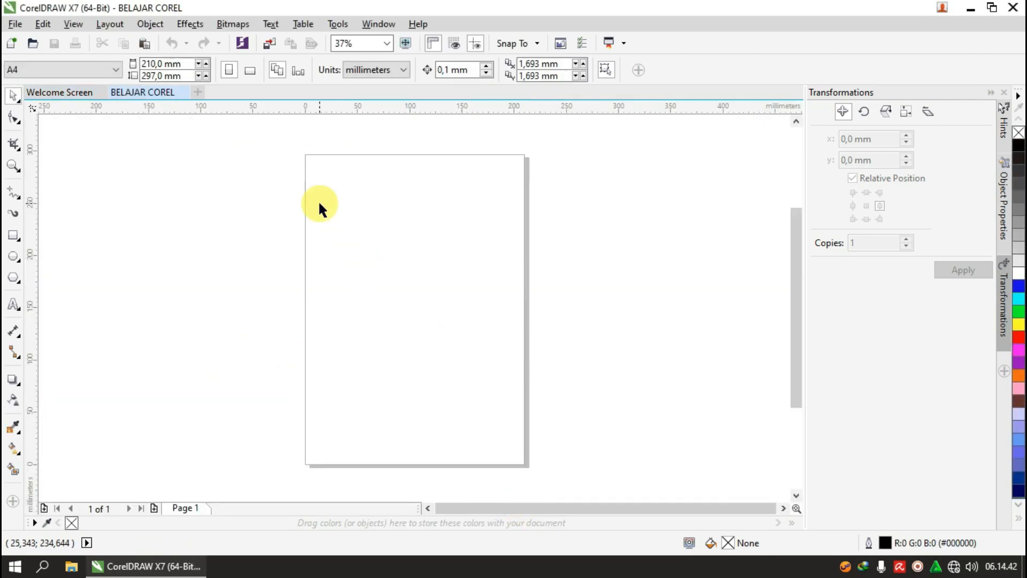
left_click_drag(281, 145, 555, 477)
left_click(283, 269)
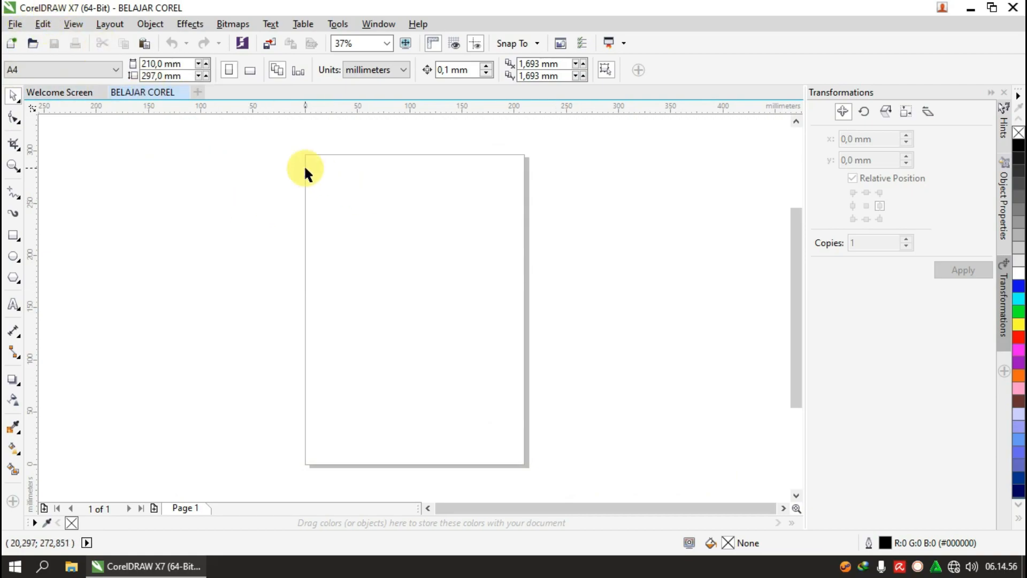
left_click_drag(285, 148, 575, 466)
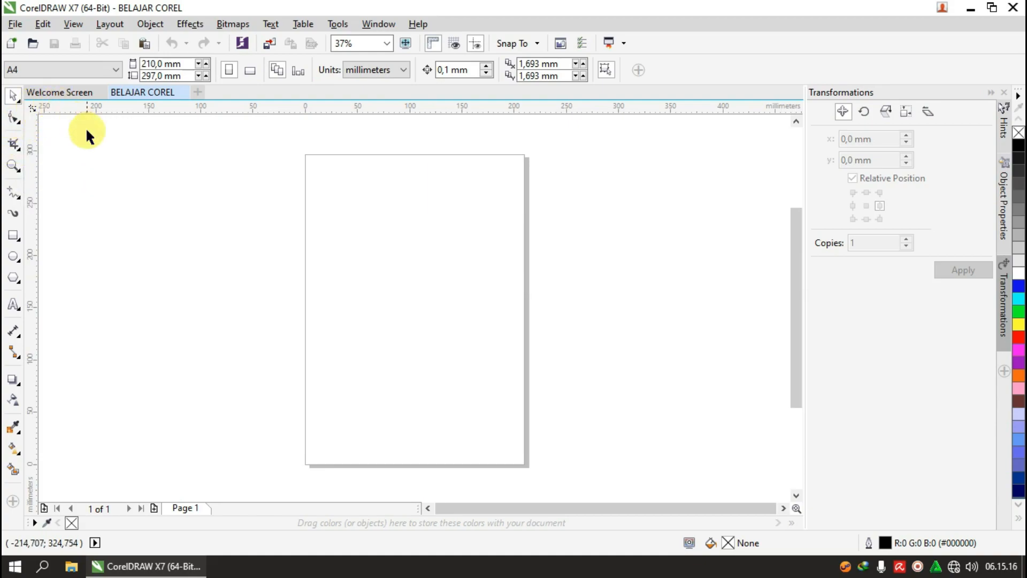
left_click(15, 96)
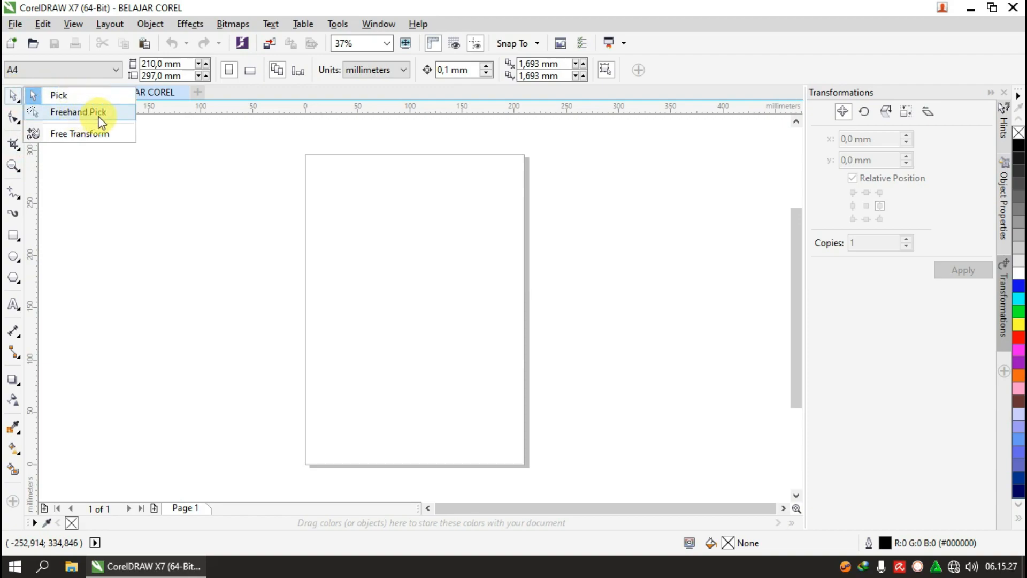
left_click(69, 99)
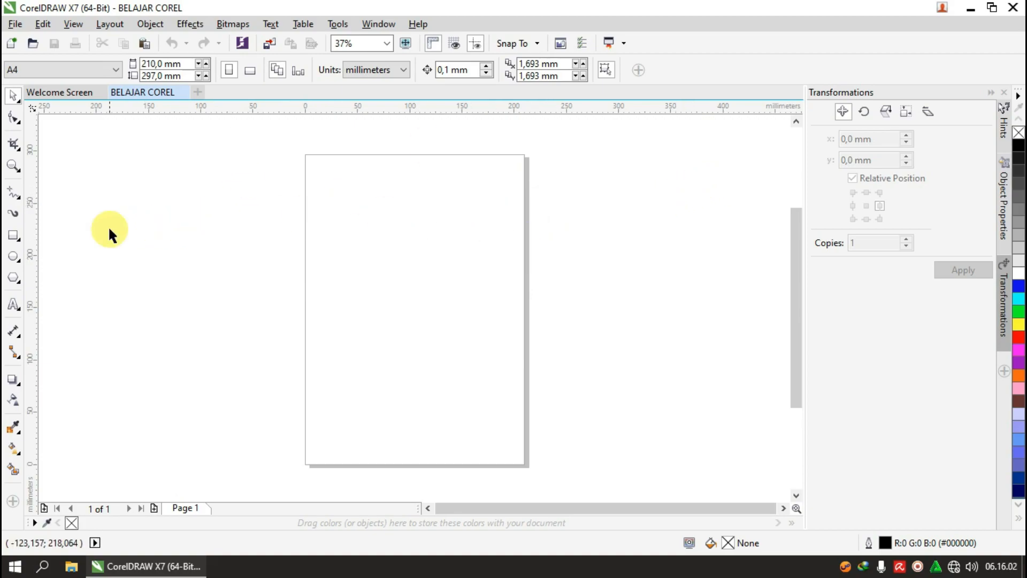
Draw a rectangle about 28 mm wide and 28 mm high in the page's upper left area and fill it red
left_click(16, 239)
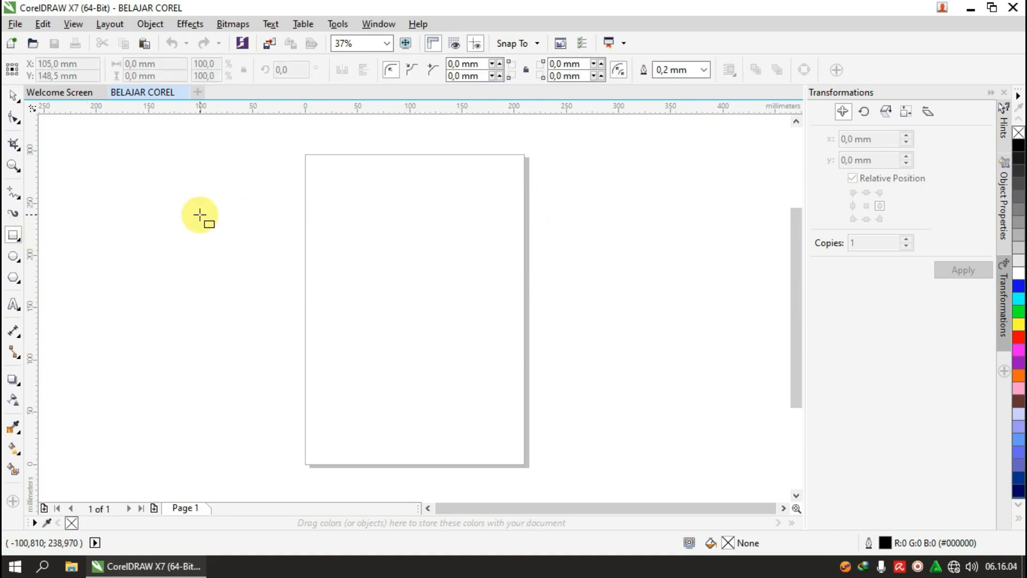
scroll(321, 182, "up", 4)
left_click_drag(321, 182, 440, 300)
scroll(321, 277, "down", 4)
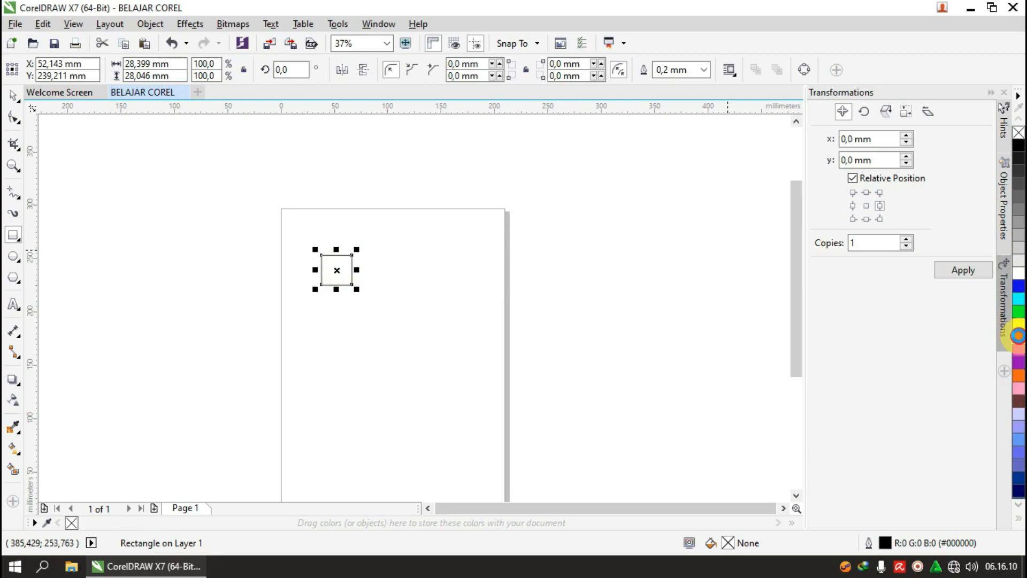
left_click(1019, 337)
scroll(335, 270, "up", 4)
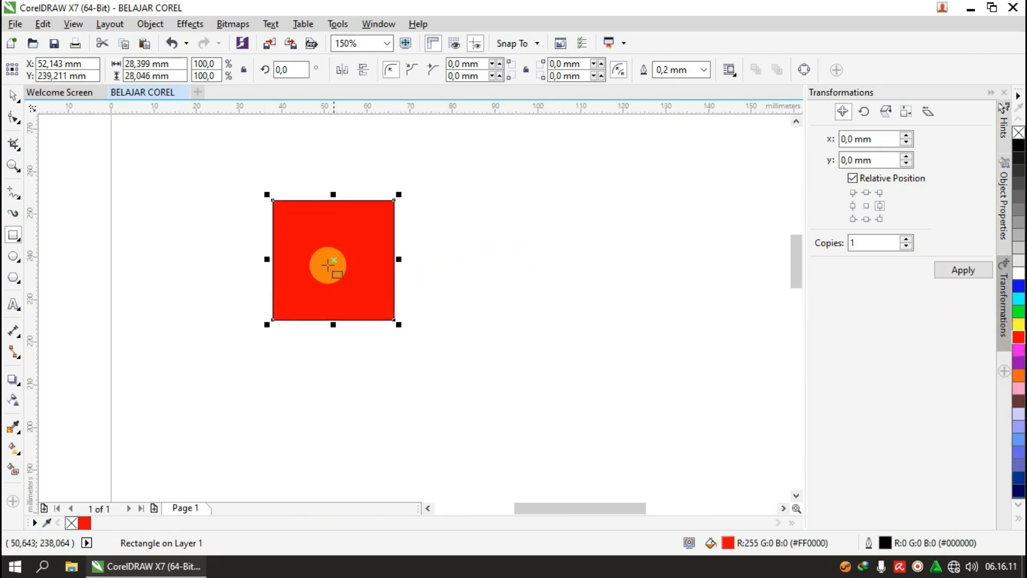
Move the red square with the Pick tool so its centre sits at about X 53 mm, Y 242 mm
left_click(15, 99)
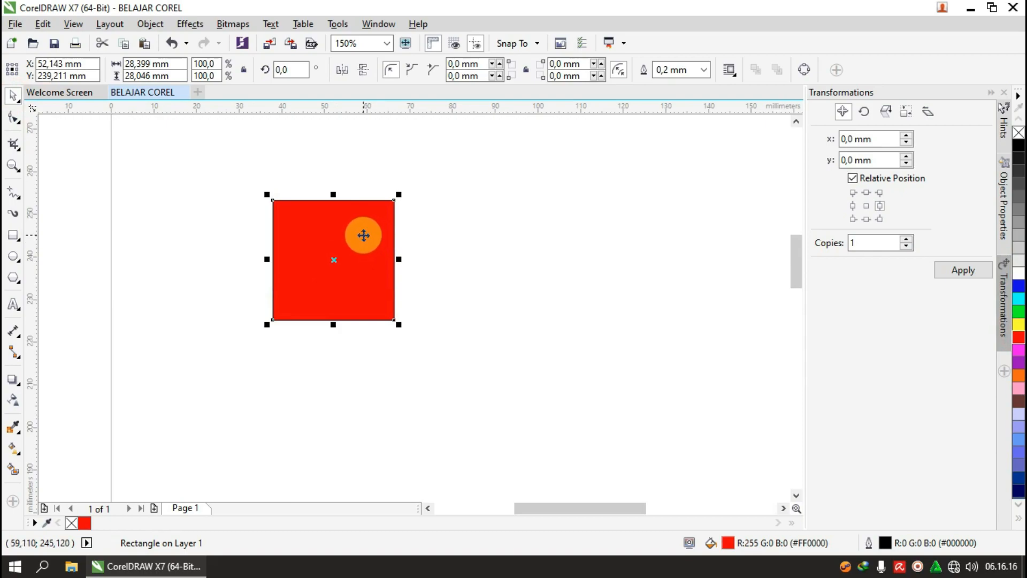
left_click_drag(339, 231, 410, 167)
left_click_drag(409, 167, 369, 259)
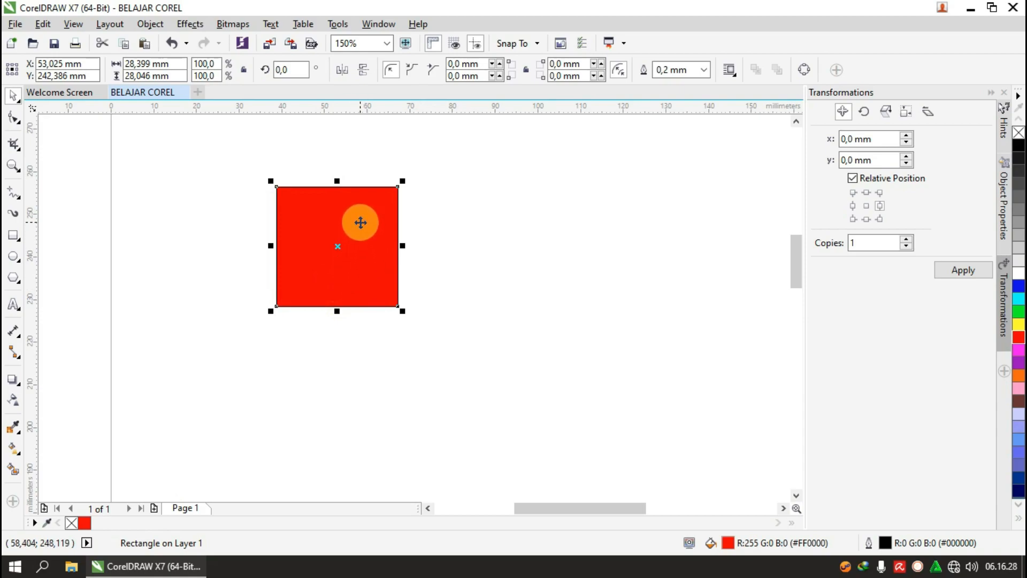
Rotate the red square about 47 degrees around its centre so it stands as a diamond
left_click(360, 223)
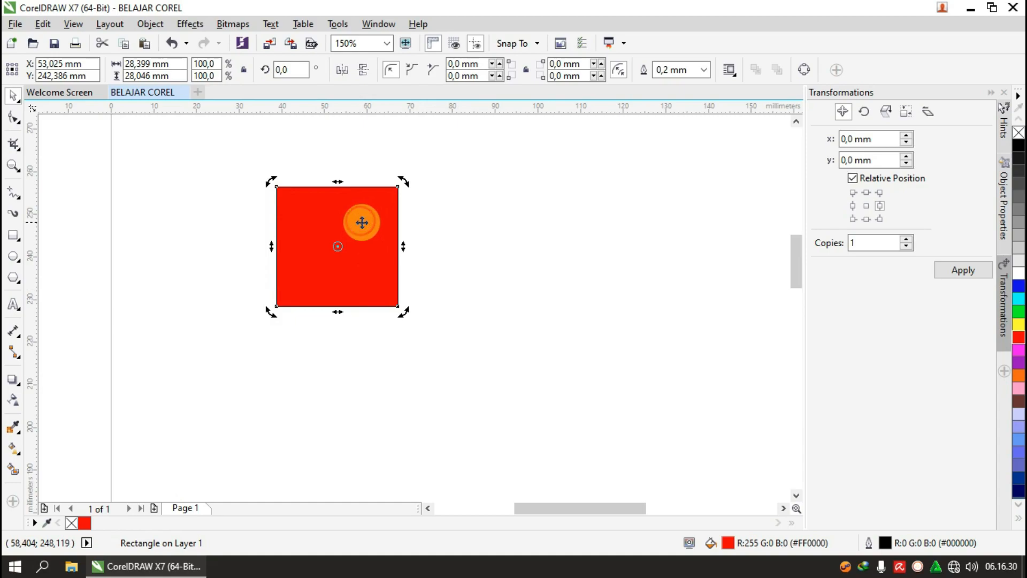
left_click_drag(402, 180, 314, 149)
left_click_drag(424, 158, 415, 195)
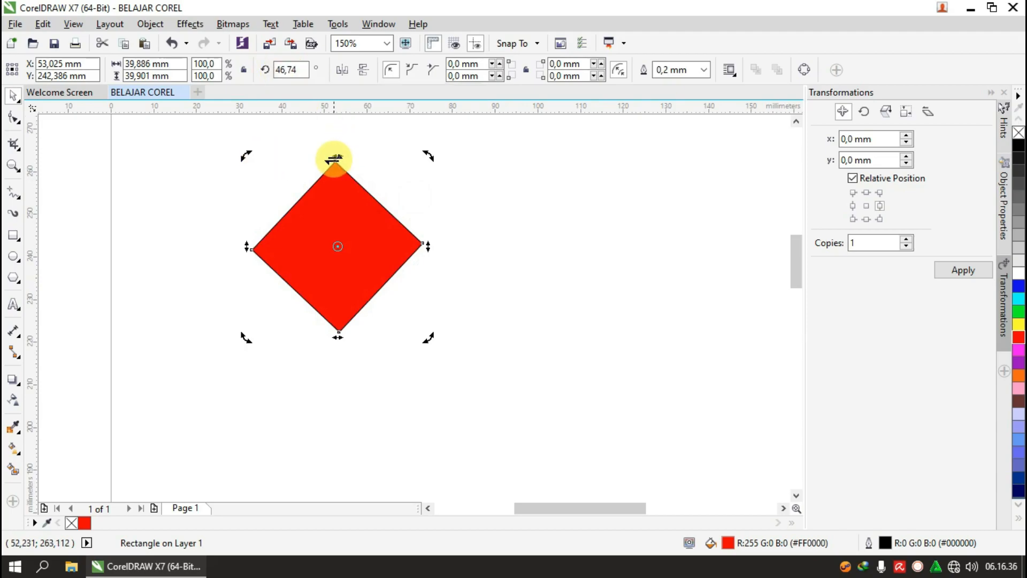
left_click(306, 200)
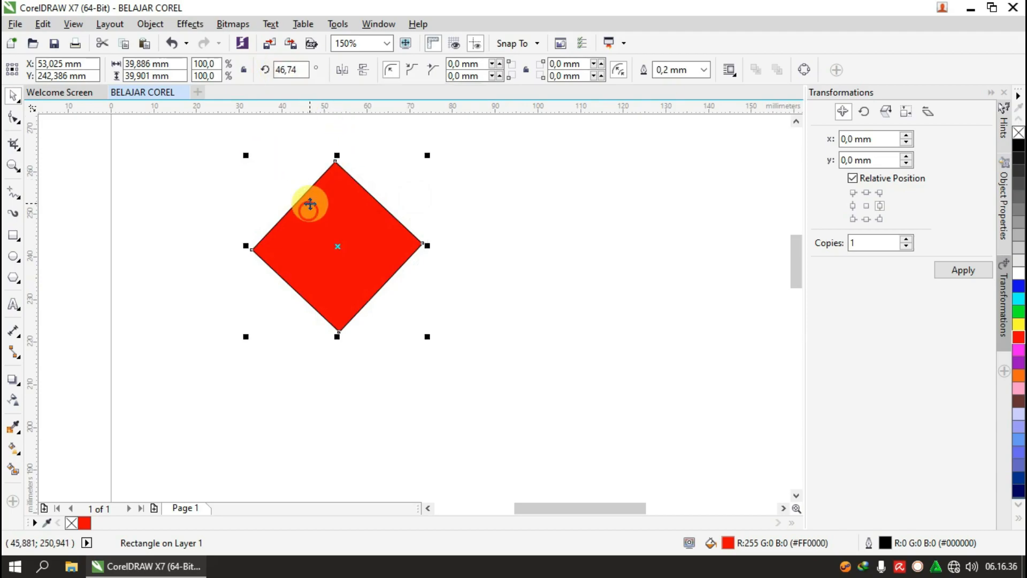
Round the diamond's corners to a radius of about 9.5 mm with the Shape tool, and return them to sharp corners
left_click(15, 121)
left_click(15, 122)
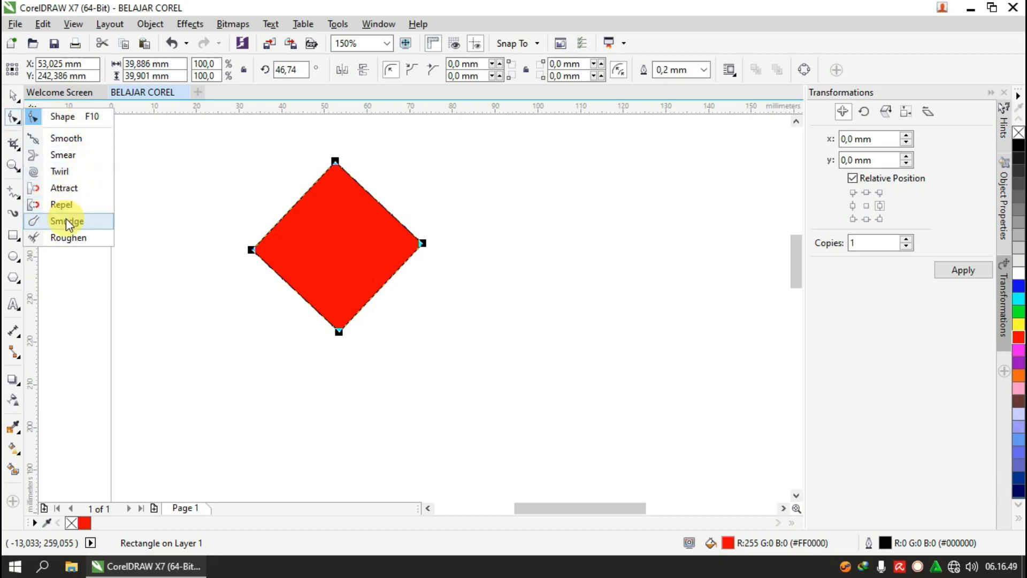
left_click(60, 124)
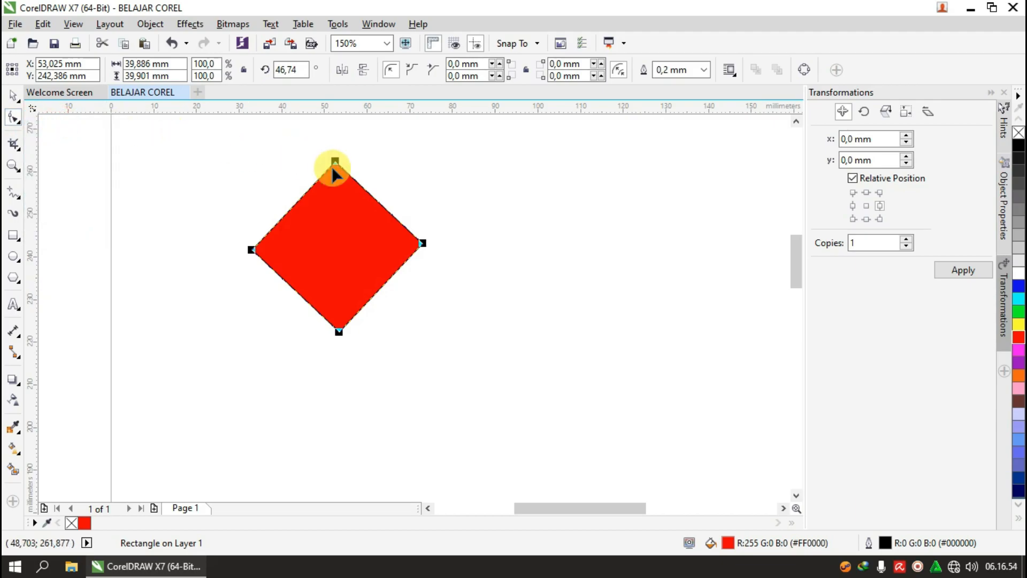
scroll(331, 152, "up", 2)
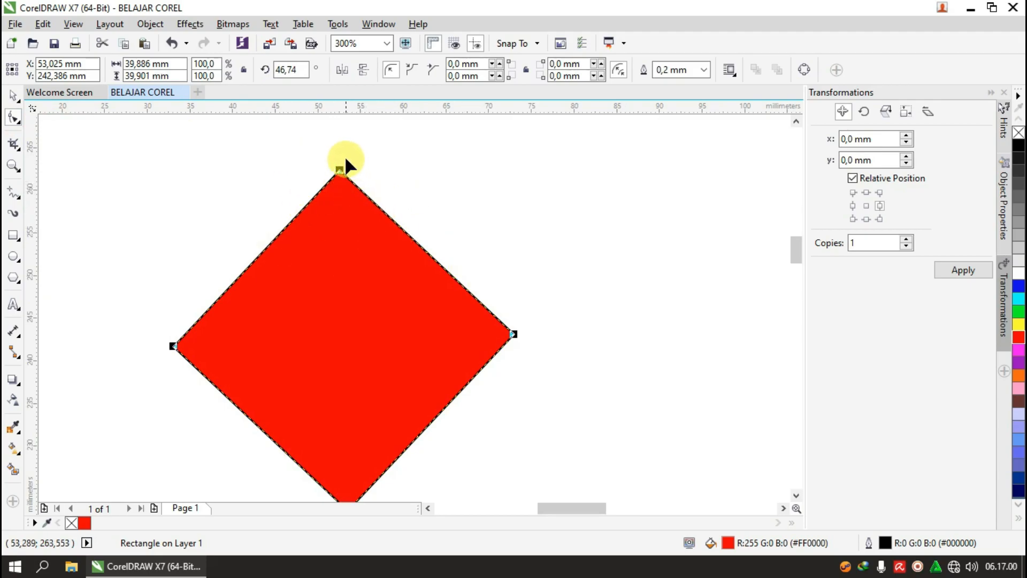
left_click_drag(342, 172, 380, 243)
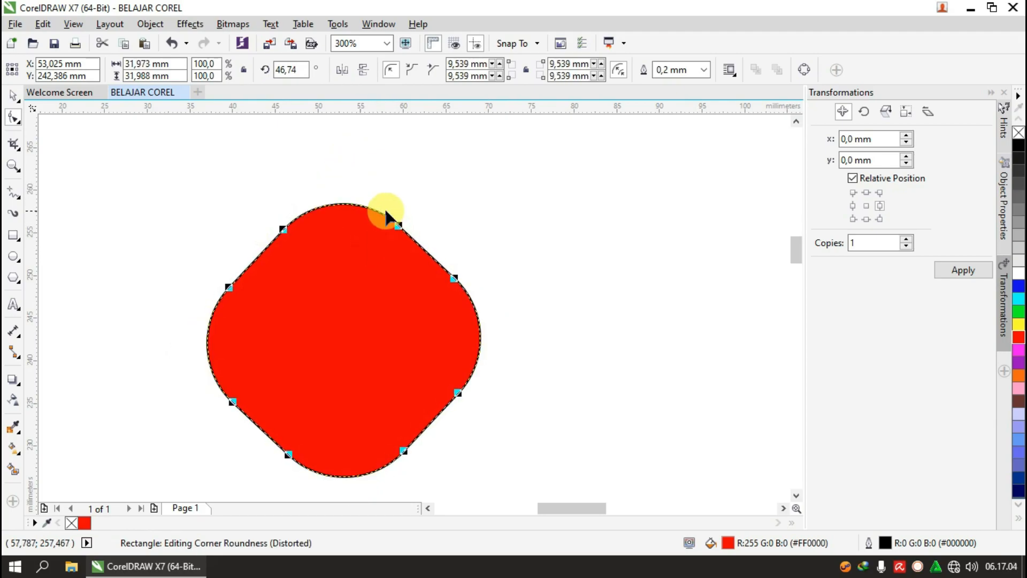
left_click_drag(281, 230, 226, 98)
left_click(329, 190)
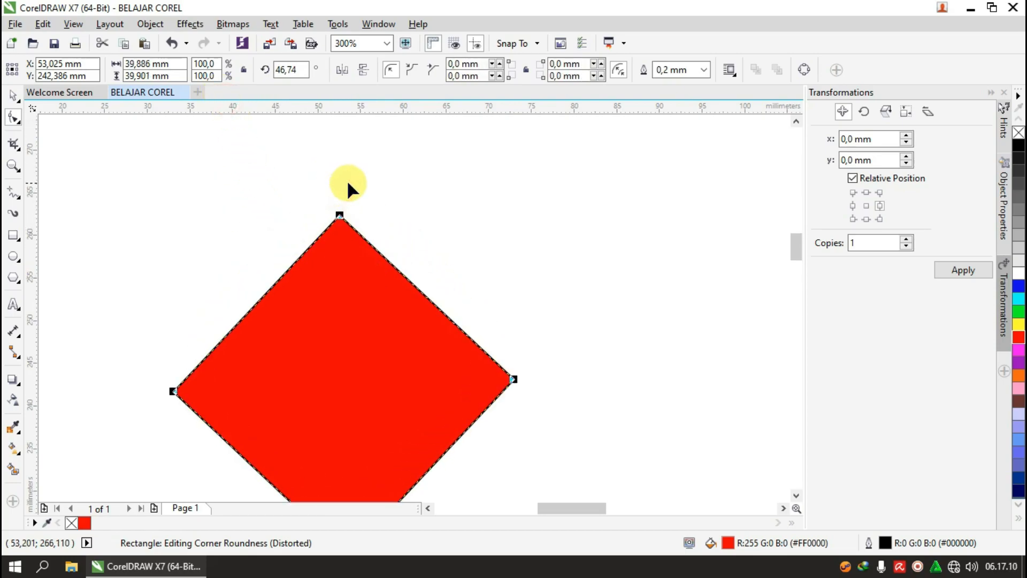
Try scalloped and chamfered corners of about 7.4 mm on the diamond, and set the corner size back to zero
left_click(410, 70)
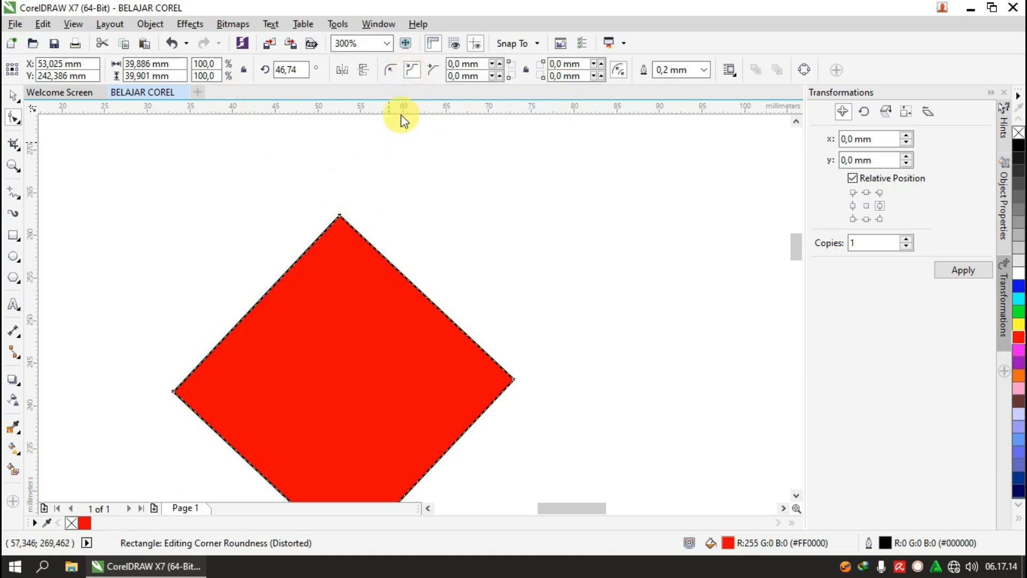
left_click_drag(340, 216, 286, 254)
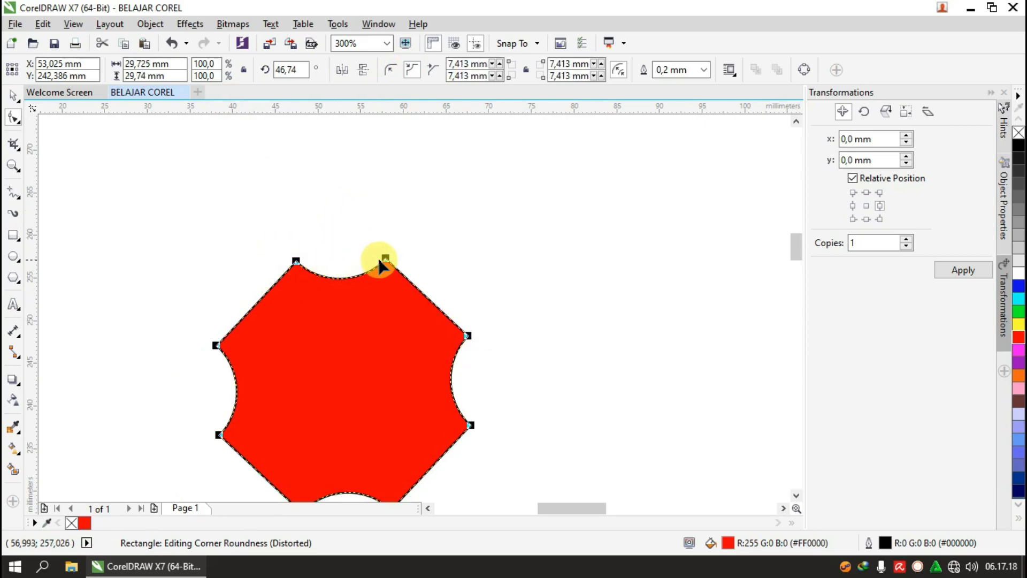
left_click(431, 69)
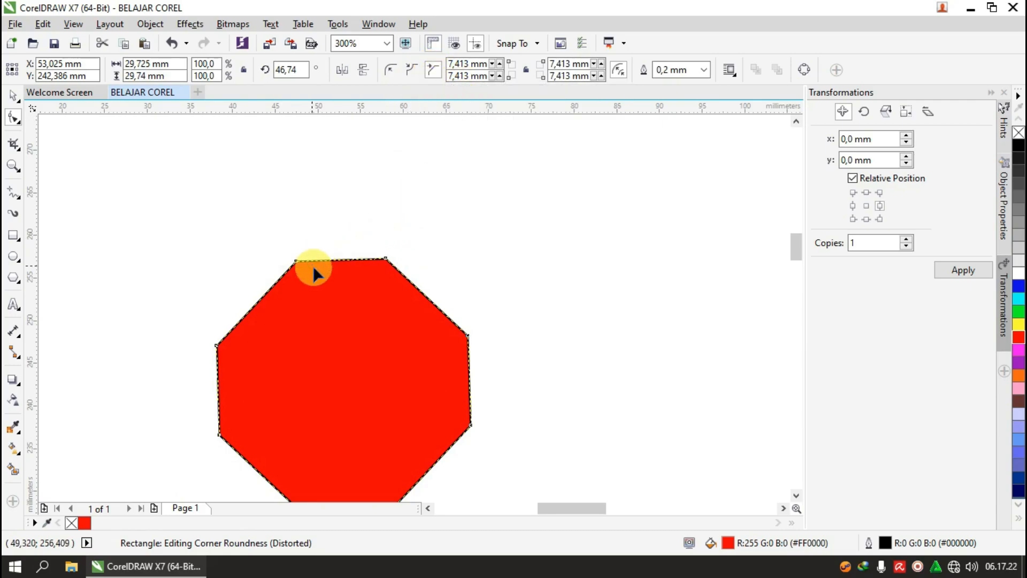
left_click_drag(294, 261, 355, 176)
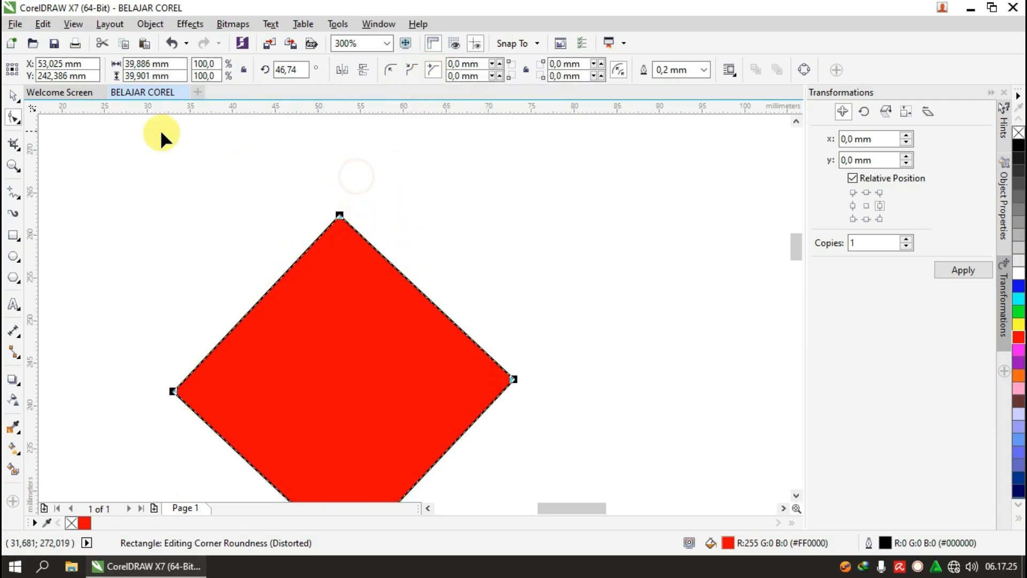
Move the red diamond with the Pick tool so its centre sits at about X 58 mm, Y 250 mm
left_click(15, 96)
left_click(254, 170)
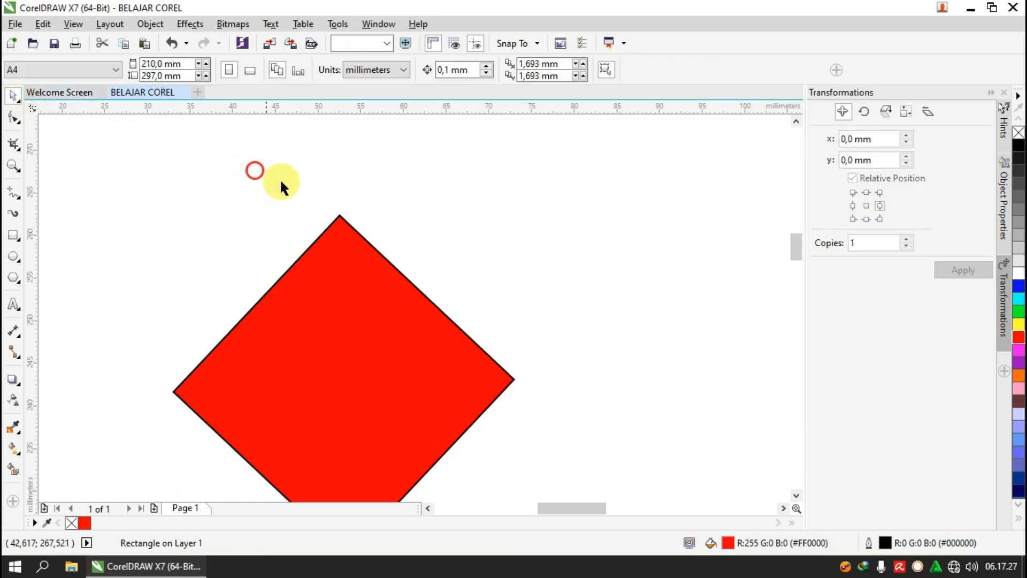
left_click(347, 245)
left_click_drag(344, 243, 380, 166)
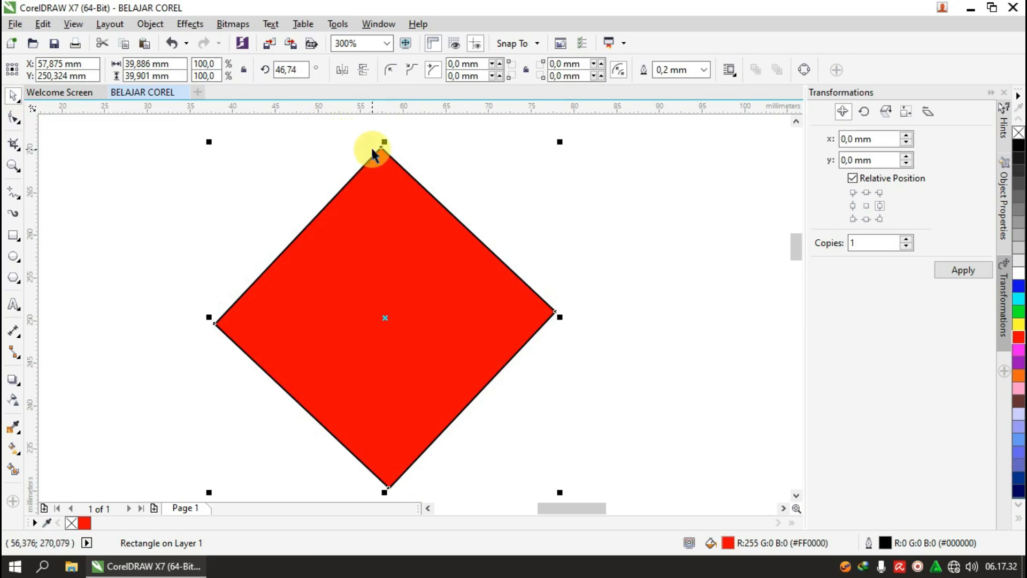
scroll(376, 138, "up", 2)
left_click_drag(368, 143, 452, 205)
left_click(390, 219)
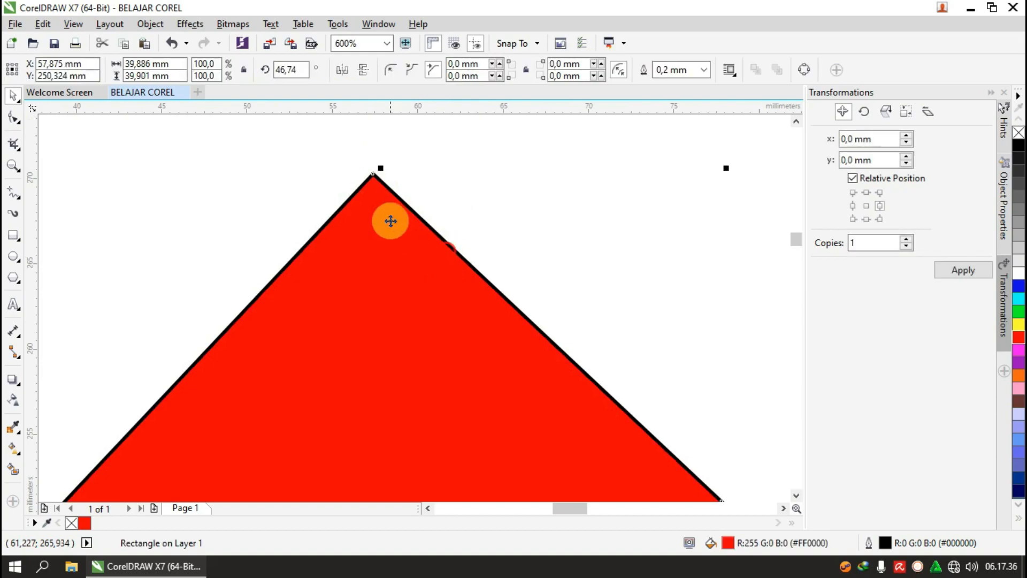
scroll(316, 166, "down", 2)
left_click_drag(543, 383, 465, 279)
left_click(220, 409)
scroll(331, 172, "up", 2)
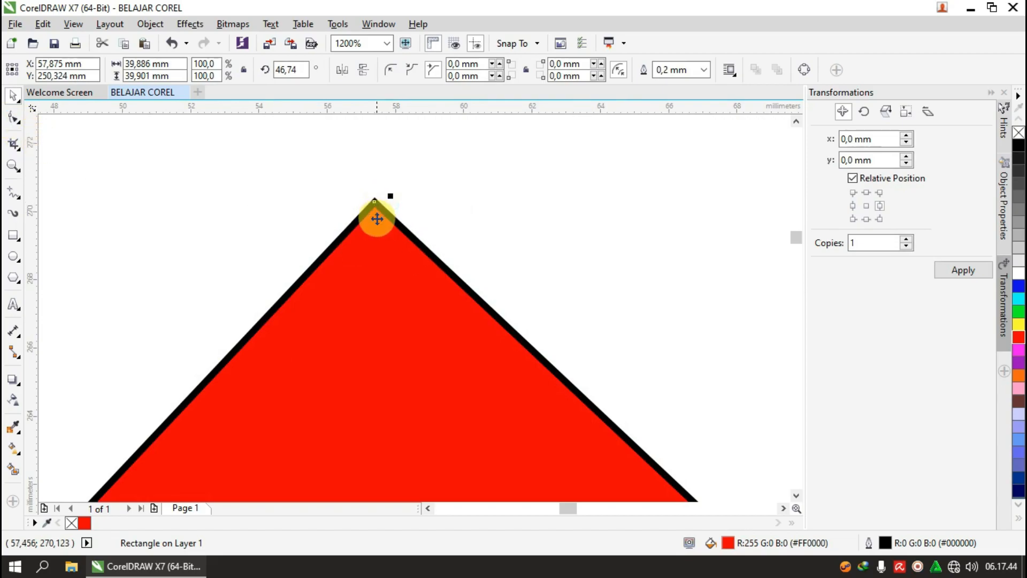
Convert the red diamond to curves so its nodes can be edited individually
right_click(377, 235)
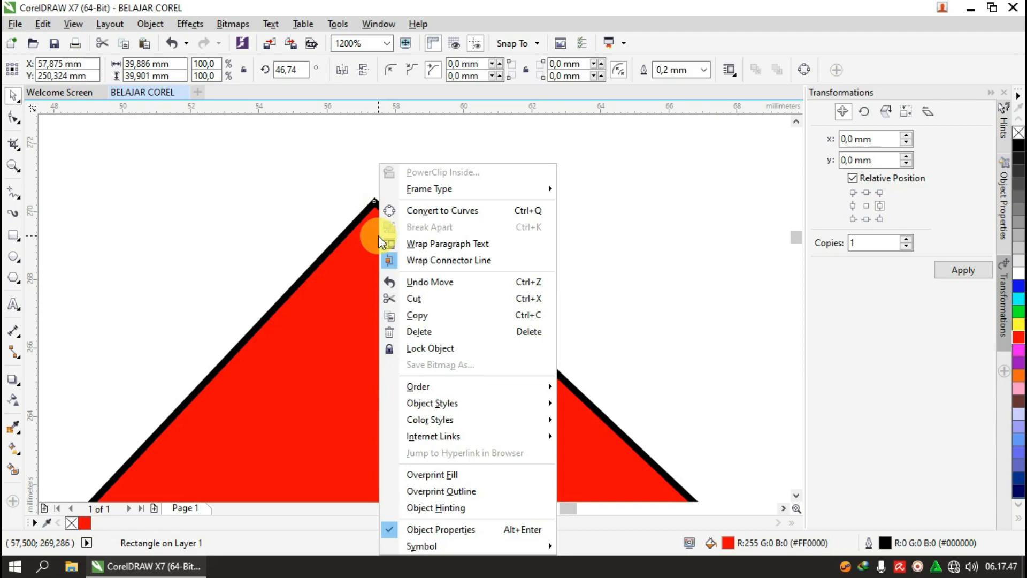
left_click(243, 206)
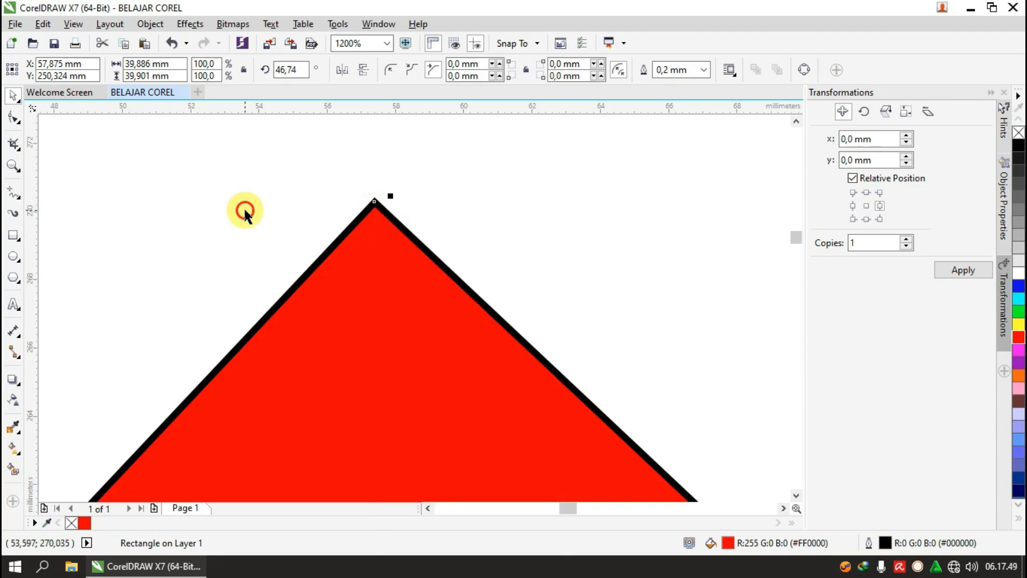
left_click(145, 24)
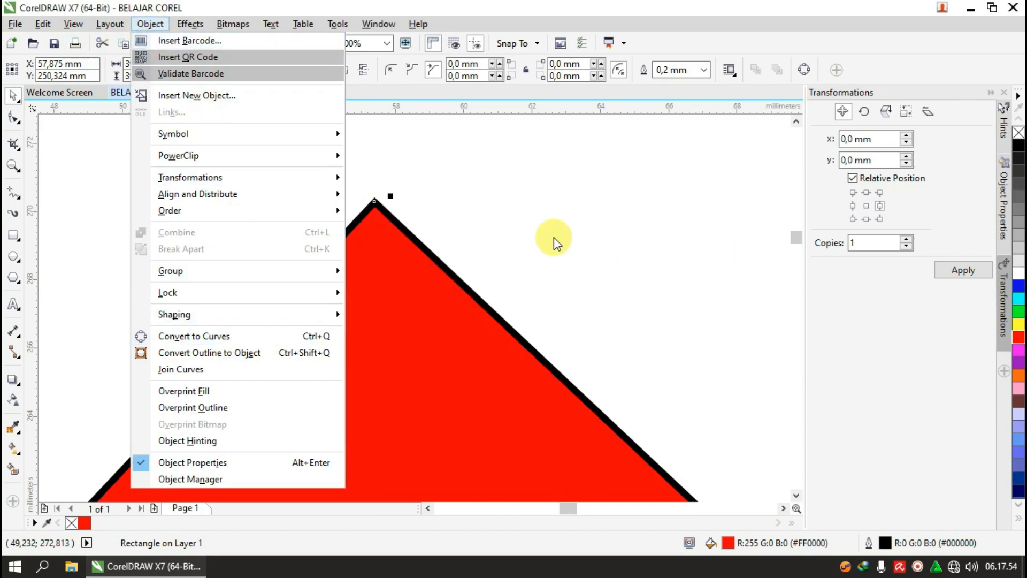
left_click(474, 225)
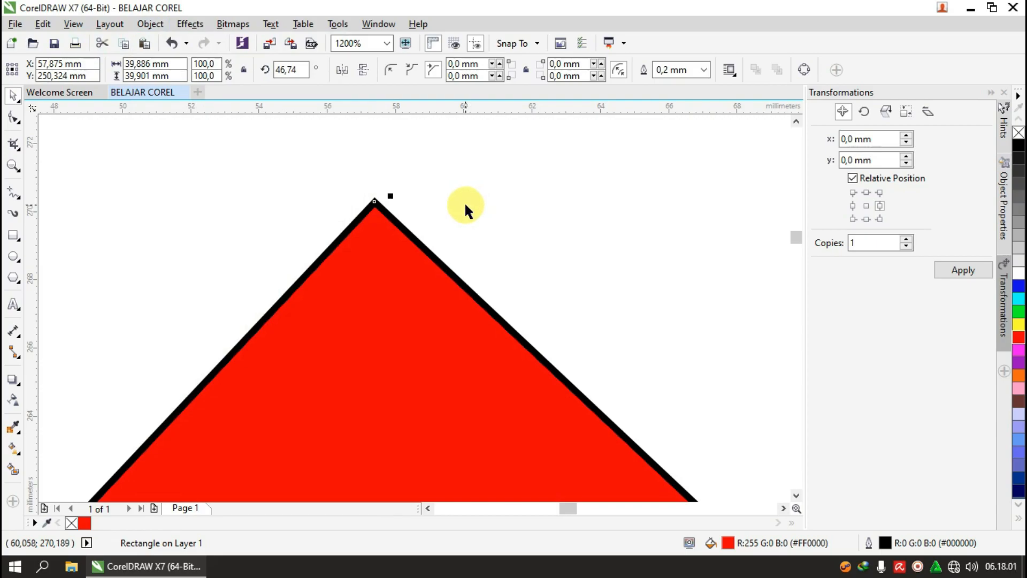
key("ctrl+q")
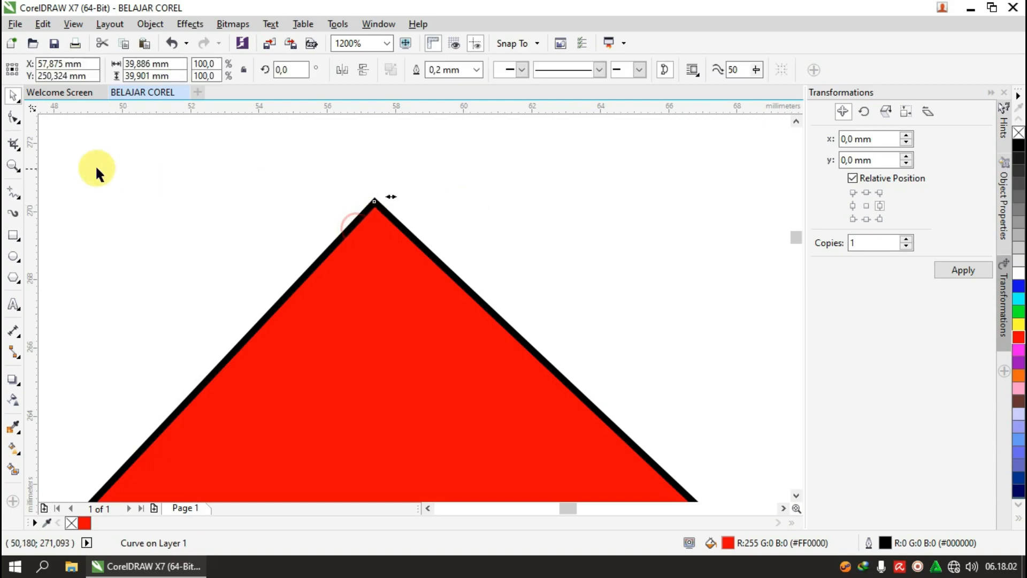
Move the diamond's top node with the Shape tool down and left to about X 54 mm, Y 258 mm
left_click(12, 119)
left_click(379, 204)
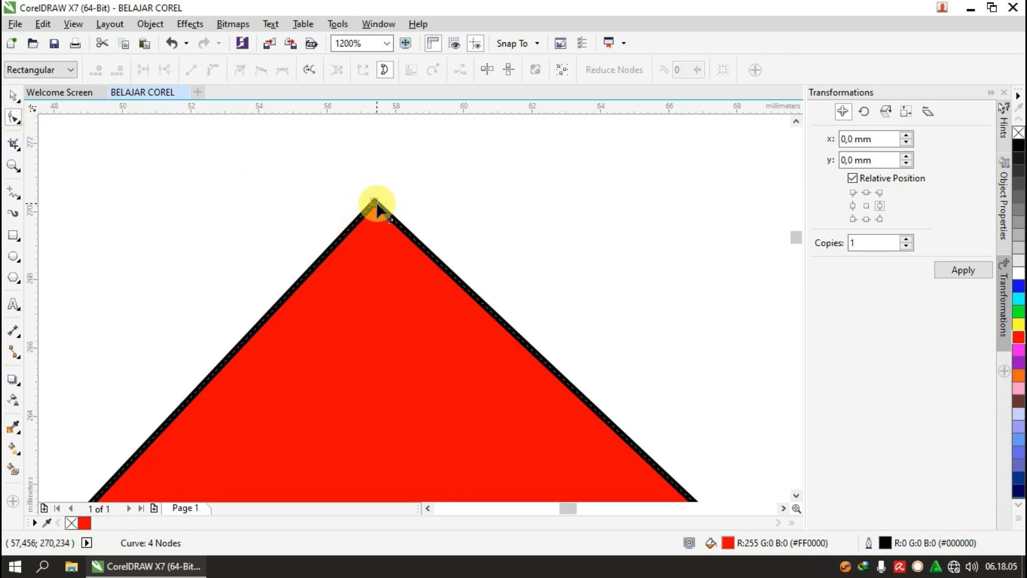
scroll(367, 180, "down", 4)
left_click_drag(370, 187, 338, 292)
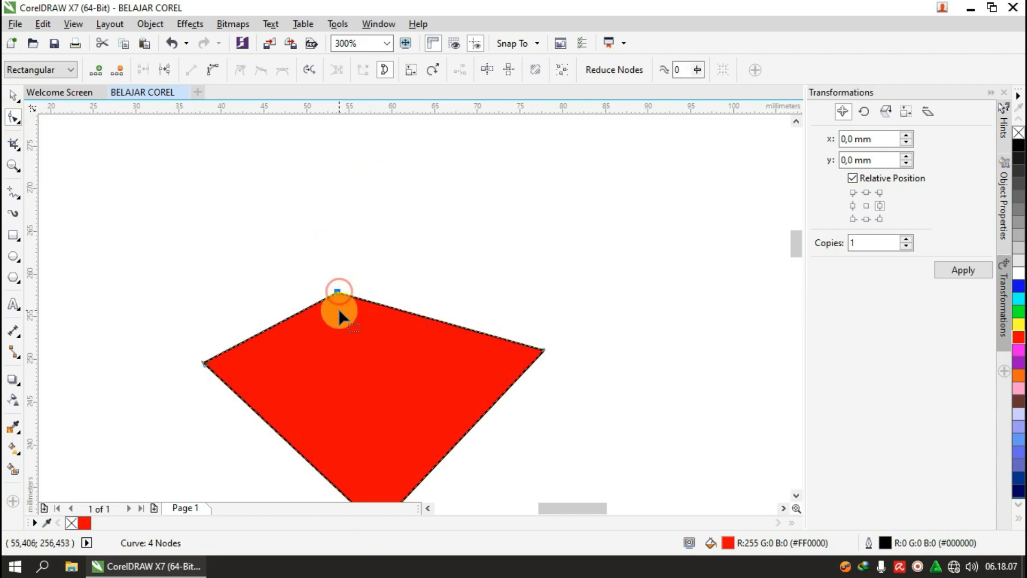
Add two nodes along the shape's upper-right edge
left_click(401, 310)
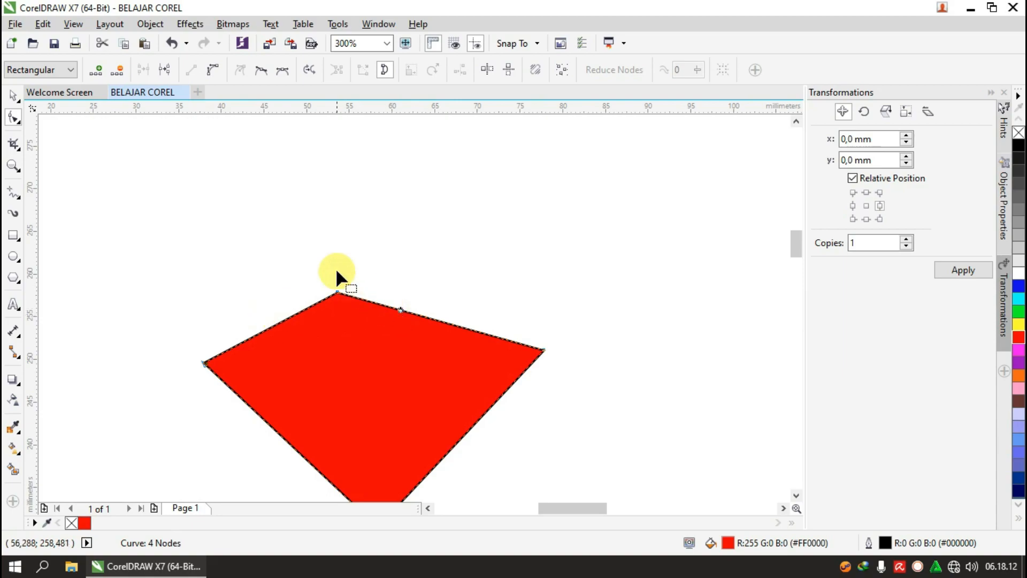
double_click(422, 315)
left_click(96, 70)
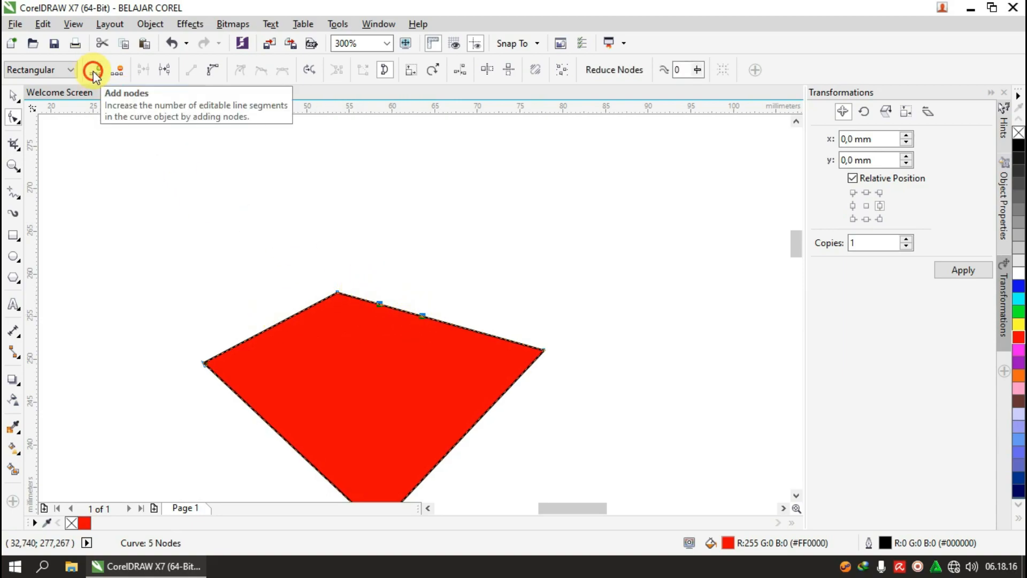
Reposition the upper nodes to form a peak with a notch about 9 mm deep on its right side
left_click(313, 315)
left_click_drag(372, 300, 319, 339)
left_click_drag(422, 318, 422, 371)
left_click_drag(330, 343, 415, 295)
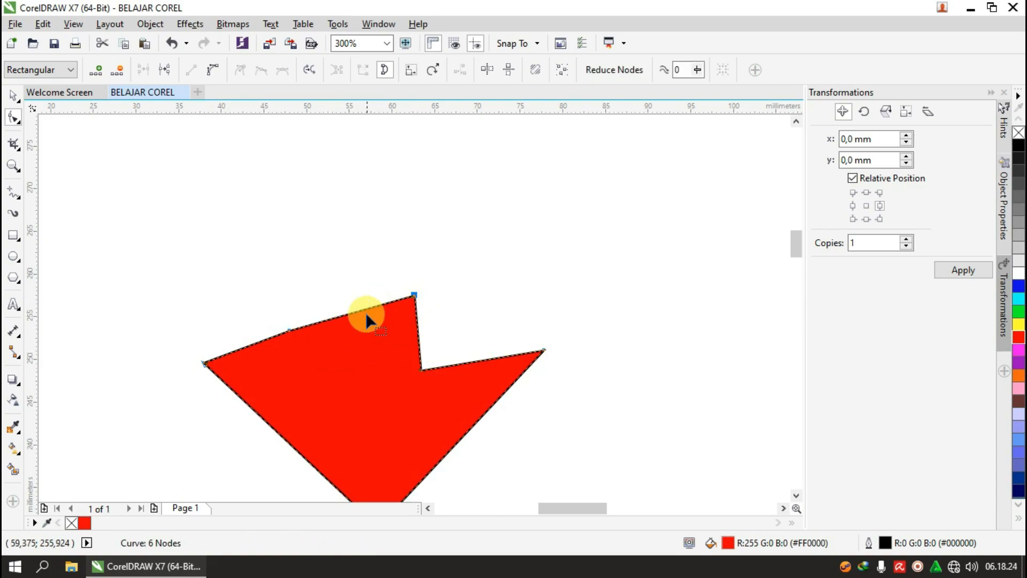
Delete the node on the upper-left edge and the node at the peak
left_click_drag(262, 289, 344, 370)
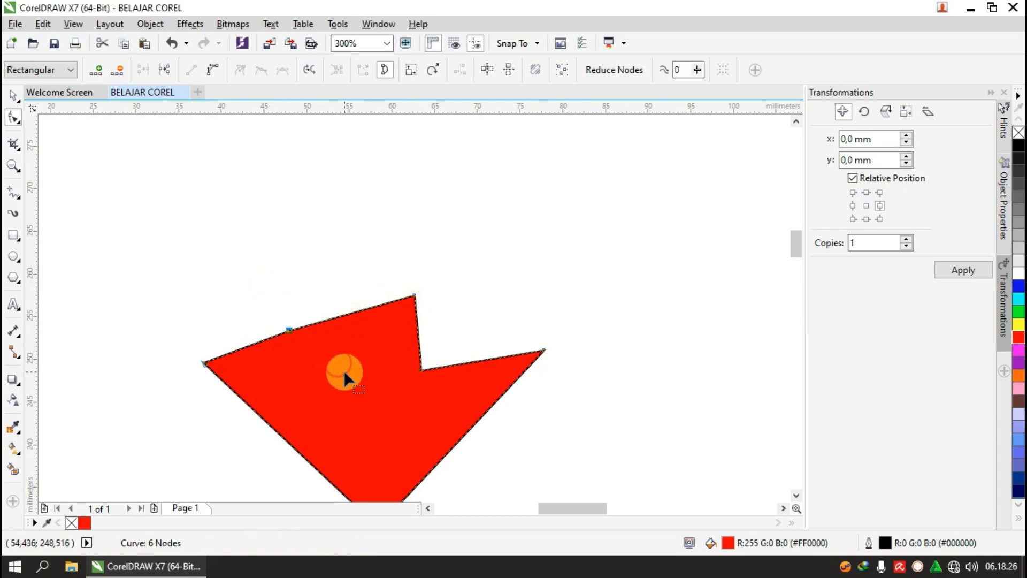
left_click(117, 71)
left_click_drag(387, 263, 451, 321)
left_click(117, 72)
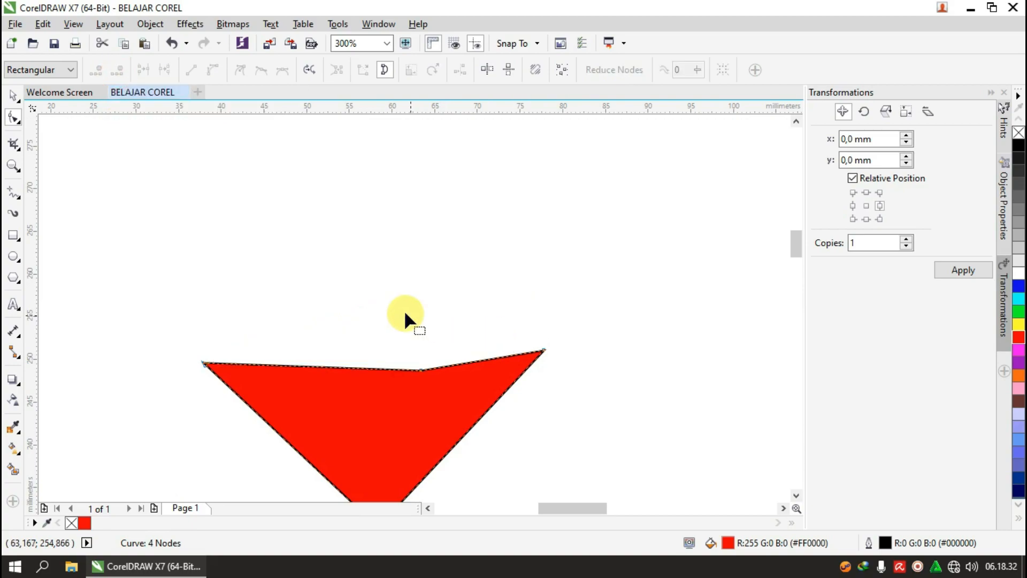
Convert the segment at the middle node of the upper edge to a curve, and delete that node
left_click(211, 69)
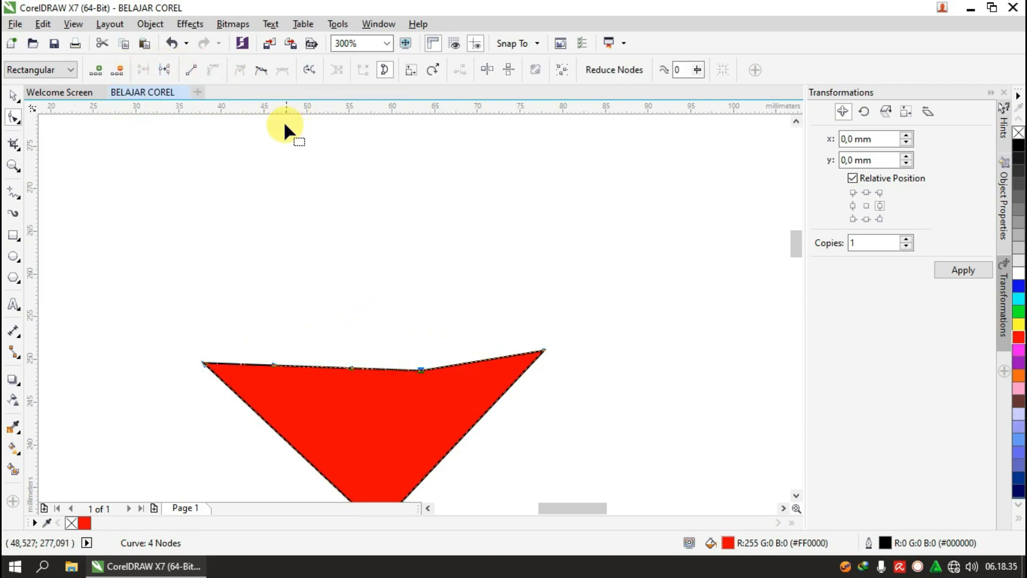
left_click(117, 71)
scroll(367, 164, "down", 2)
scroll(359, 297, "up", 2)
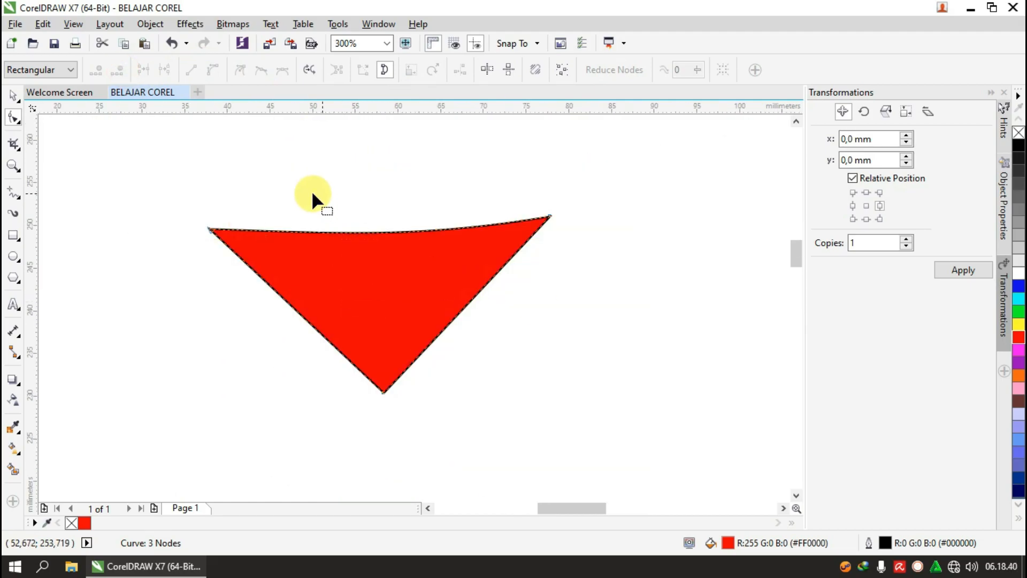
Convert the segment at the left node to a curve, and bend the upper edge downward into a deeper arc
left_click_drag(193, 194, 229, 241)
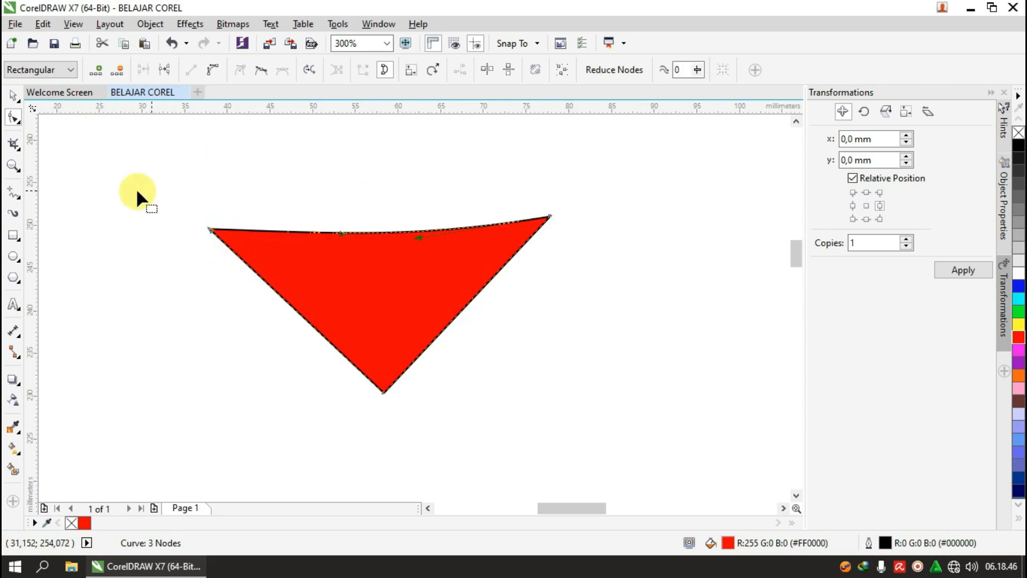
left_click(207, 75)
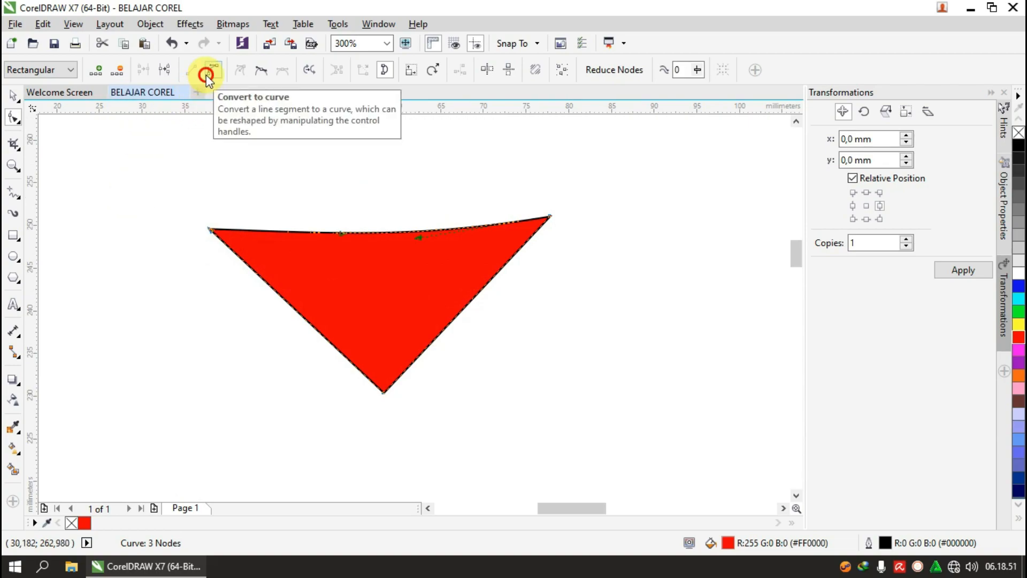
left_click_drag(426, 239, 406, 272)
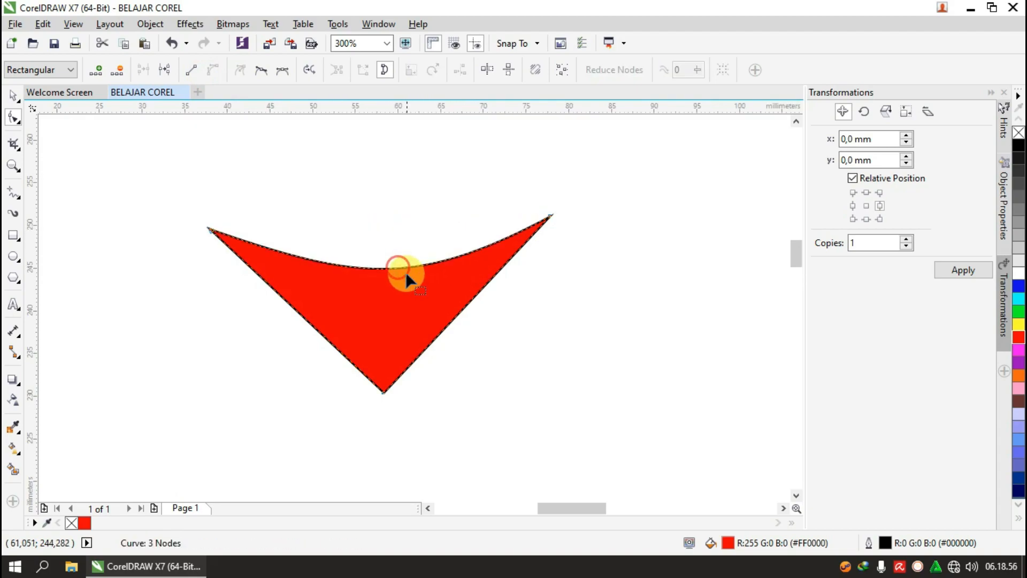
Adjust the upper edge's two control handles to form an S-shaped wave that dips on the left and rises on the right
left_click(549, 215)
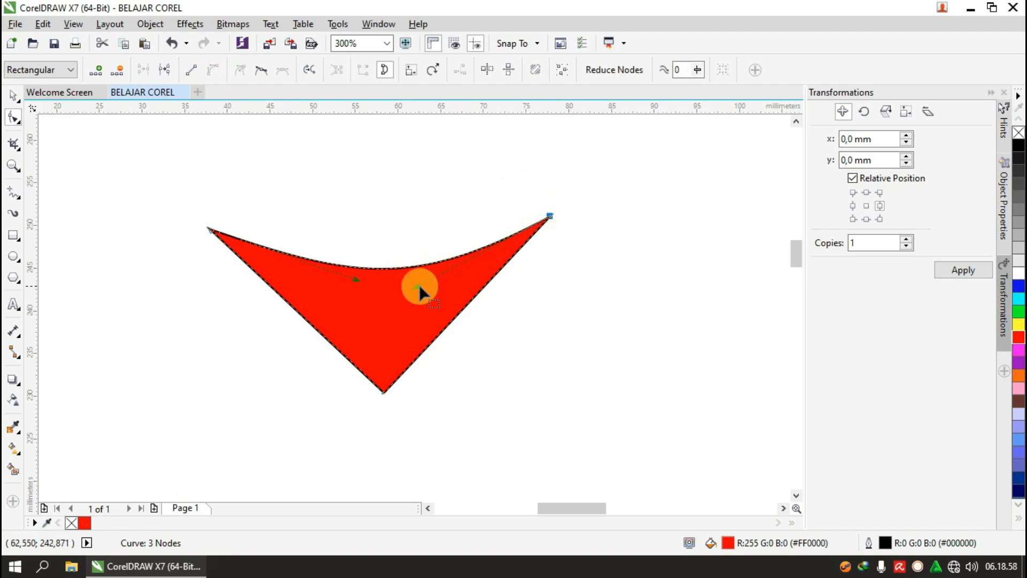
left_click_drag(415, 285, 382, 195)
left_click_drag(355, 279, 430, 309)
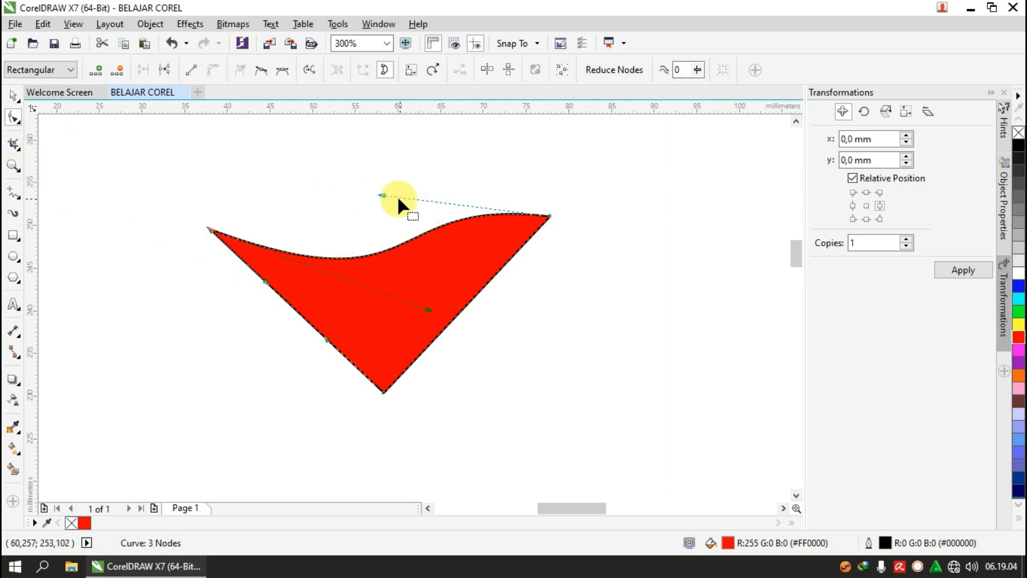
left_click_drag(382, 195, 288, 137)
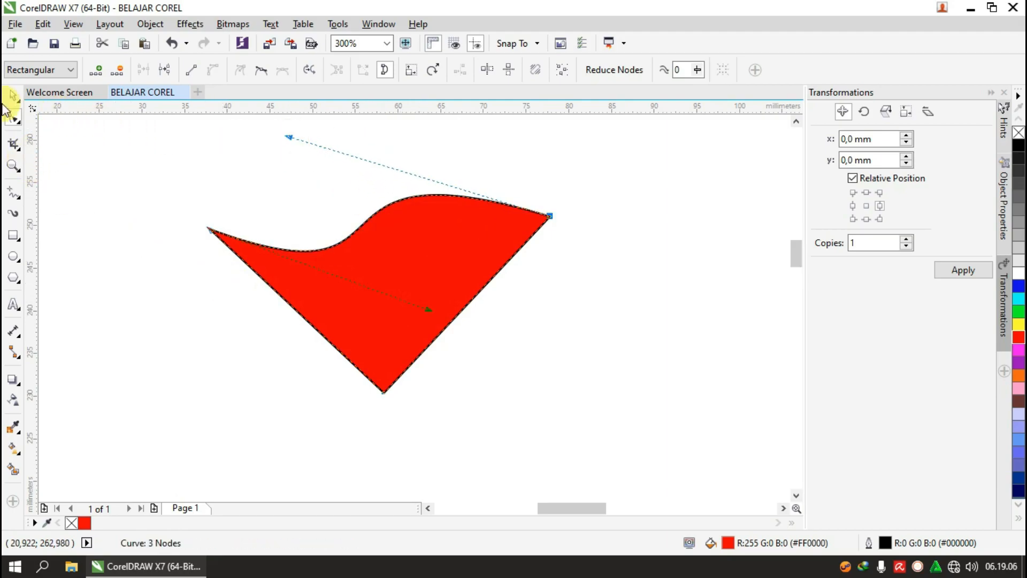
Try cropping the shape to an area of about 26 x 29 mm around its left part, and undo the crop
left_click(15, 146)
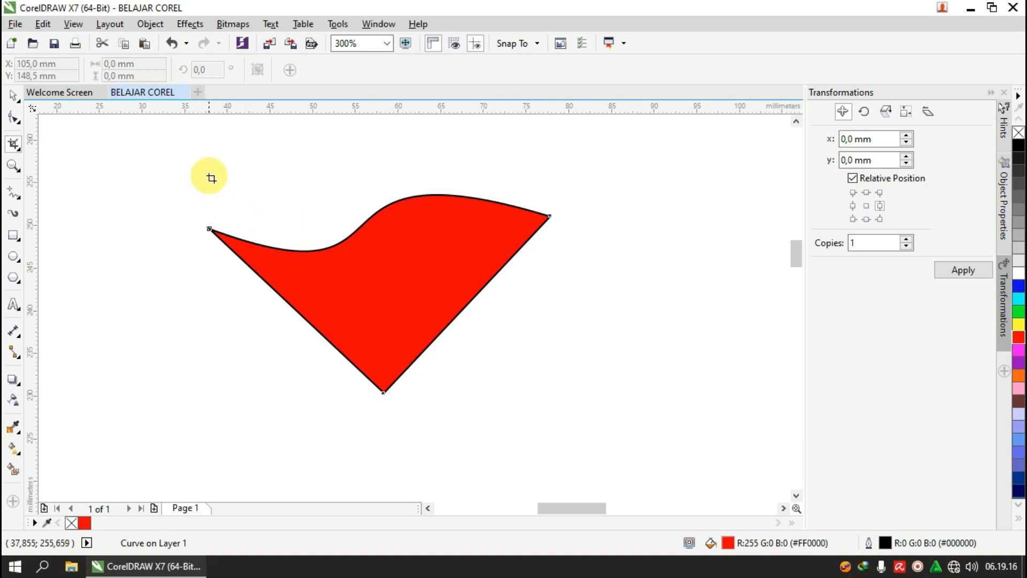
left_click_drag(183, 157, 403, 403)
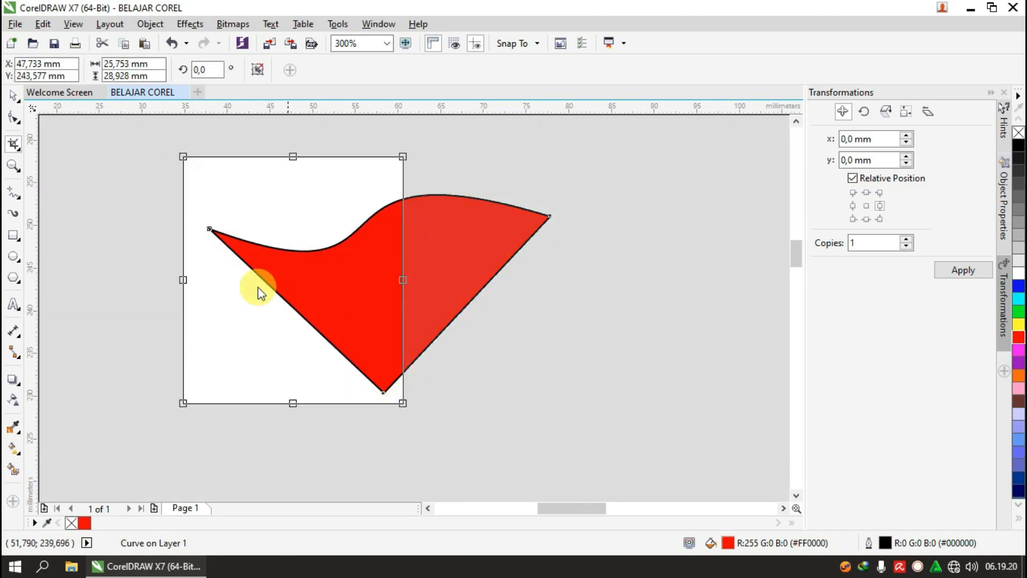
key("Return")
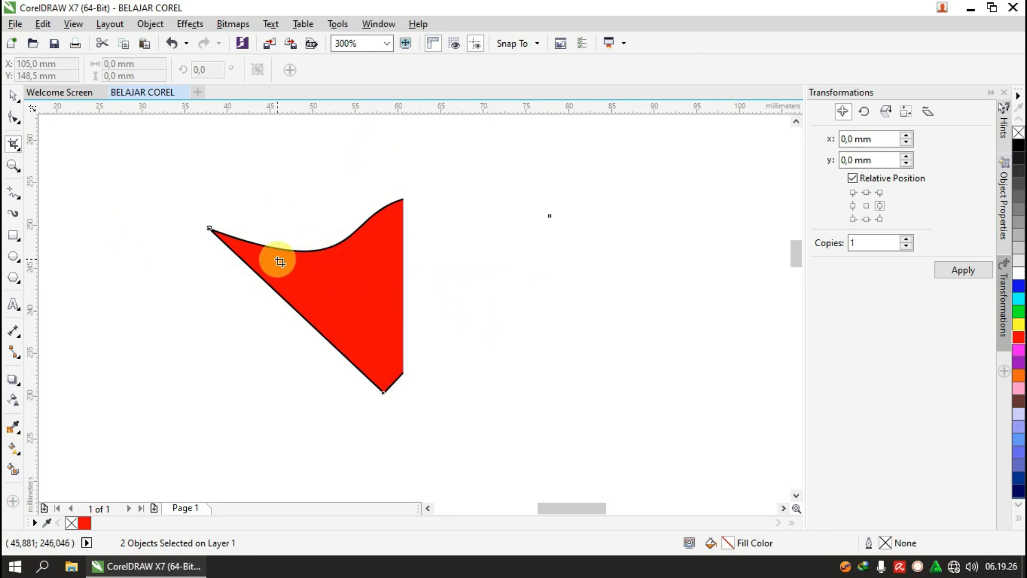
key("ctrl+z")
Crop the shape to an area of about 39 x 18 mm around its upper-right part
left_click_drag(339, 169, 671, 326)
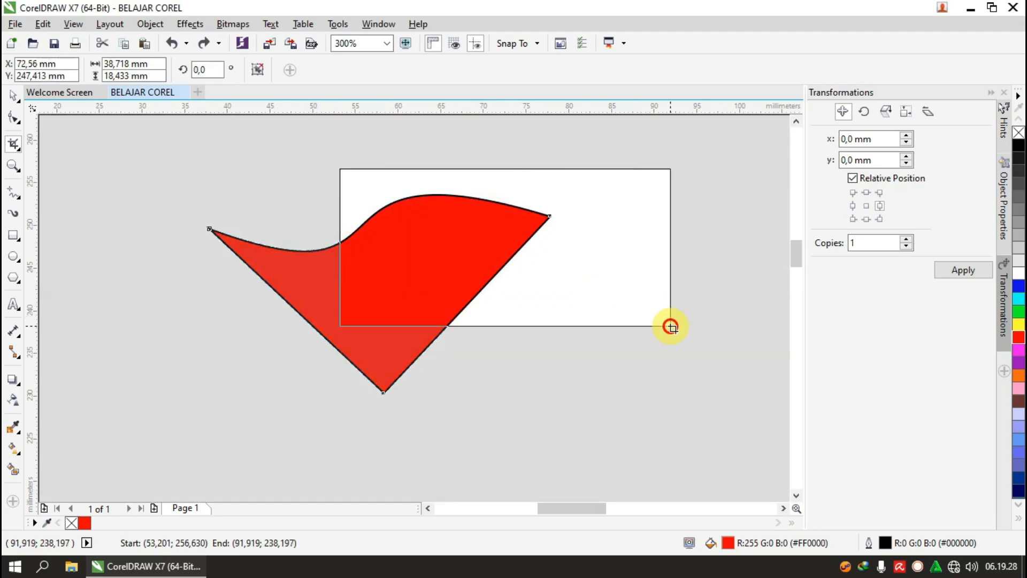
key("Return")
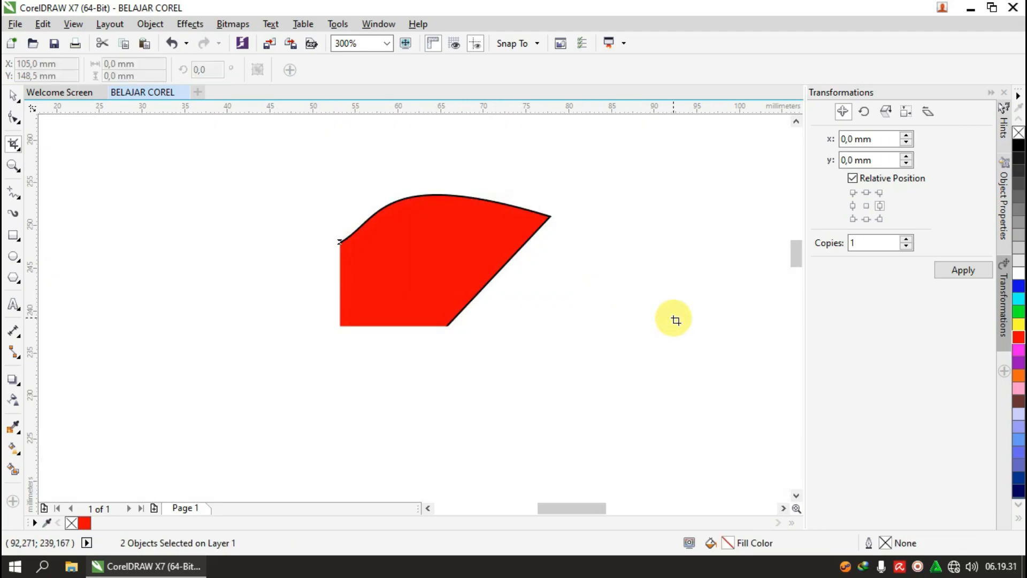
Magnify the right corner of the cropped shape with successive Zoom tool selections
left_click(13, 166)
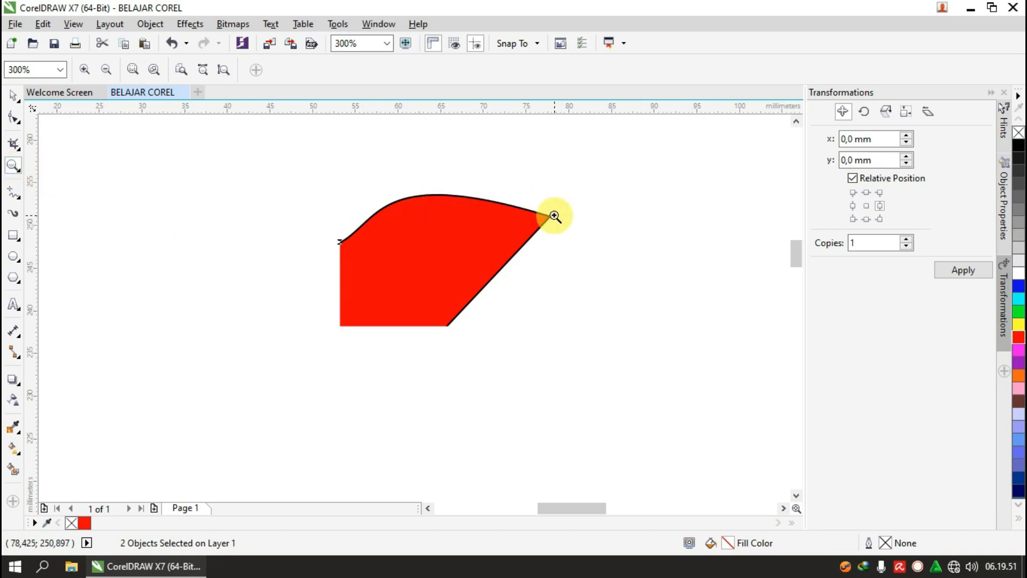
left_click_drag(536, 194, 578, 239)
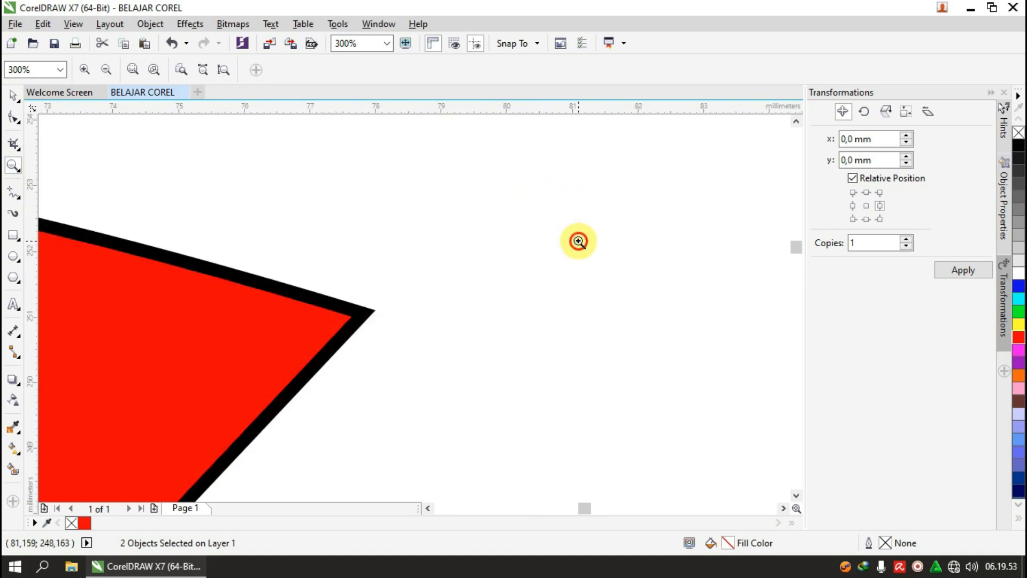
left_click_drag(307, 247, 491, 420)
left_click_drag(252, 184, 450, 336)
left_click_drag(200, 156, 526, 389)
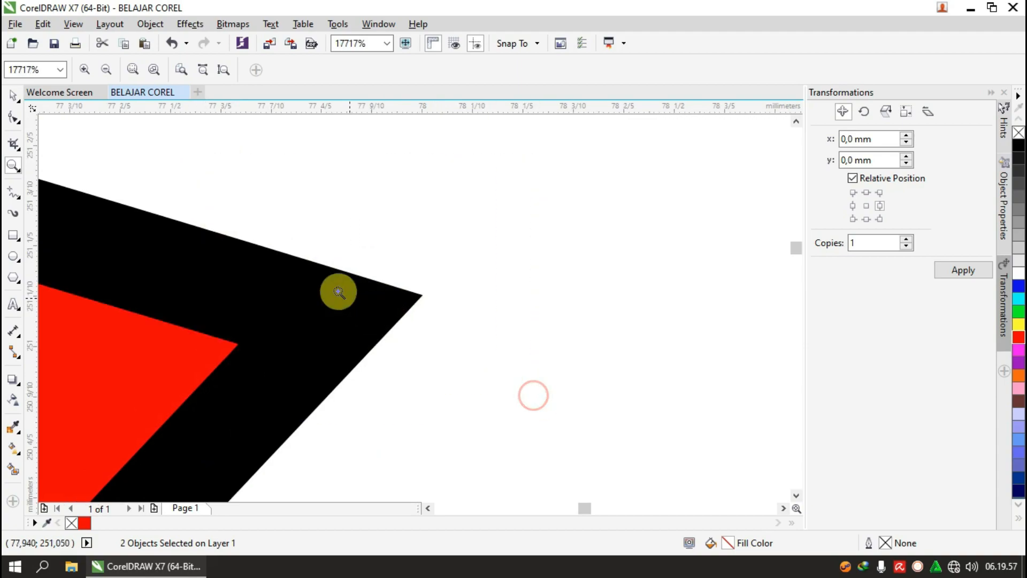
Examine the cropped shape at different magnifications, from its right corner to its upper-left corner
scroll(410, 231, "down", 3)
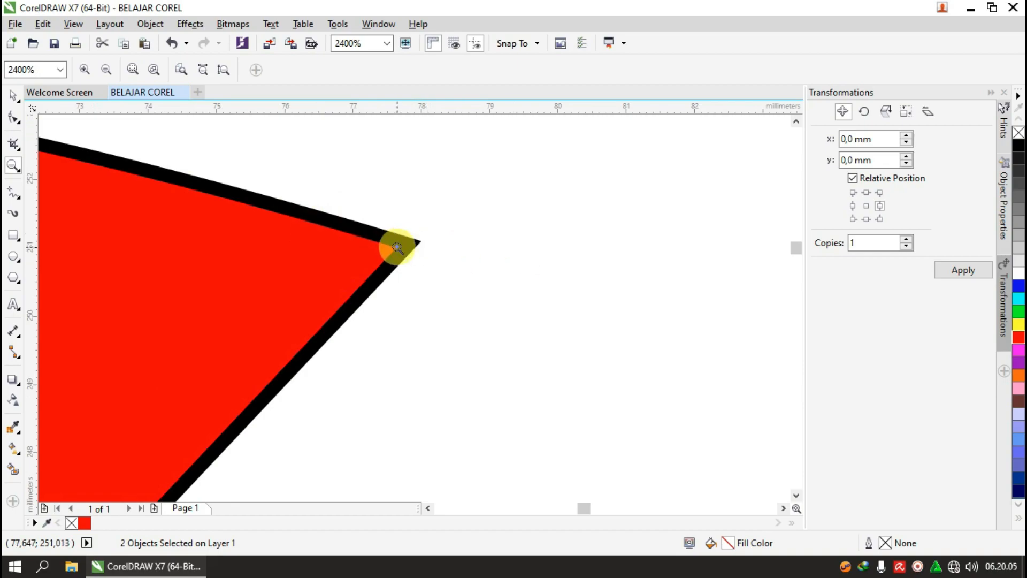
scroll(395, 245, "up", 3)
scroll(398, 247, "down", 5)
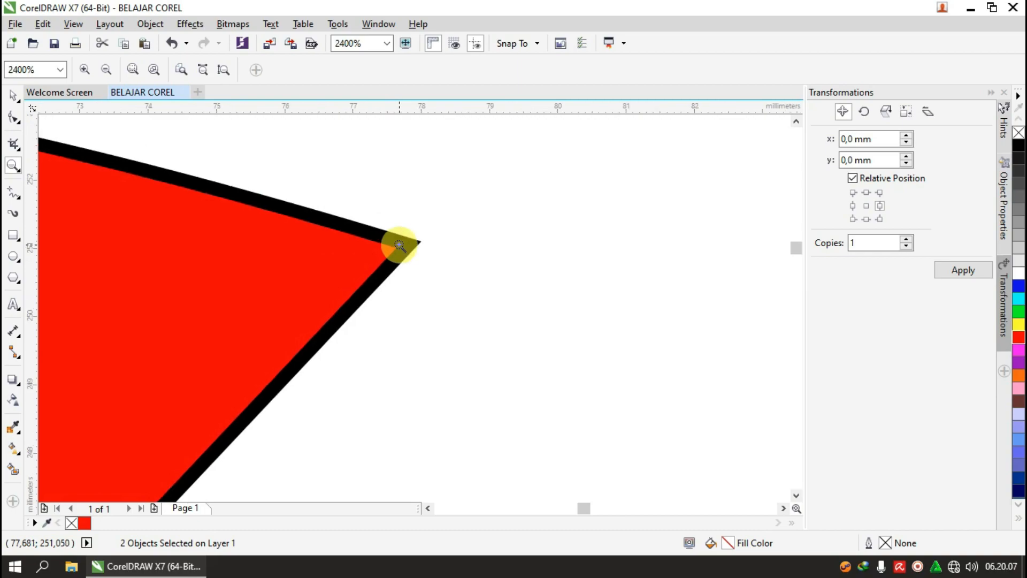
scroll(399, 248, "up", 1)
scroll(601, 337, "down", 6)
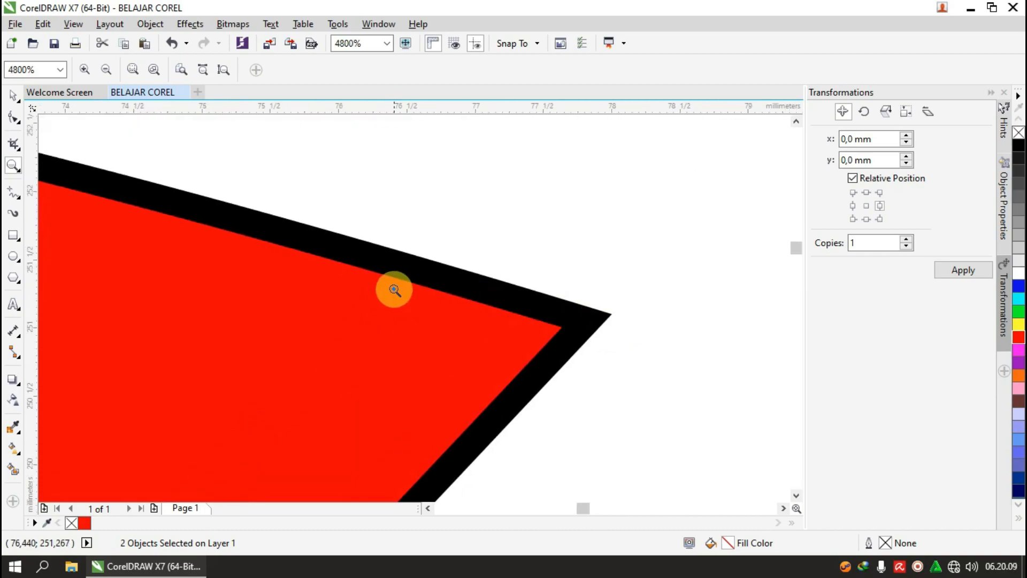
scroll(423, 226, "up", 2)
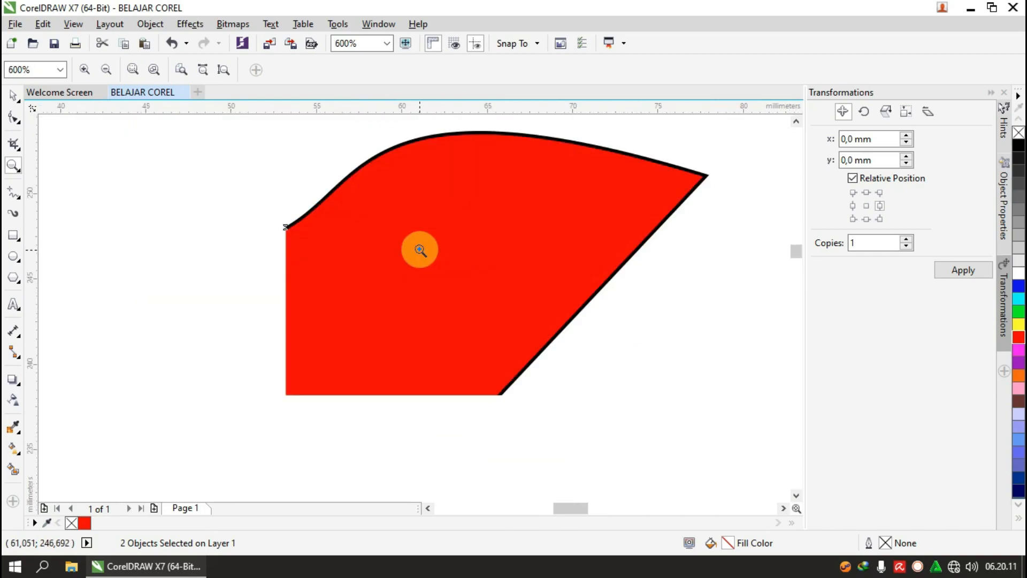
scroll(284, 225, "up", 8)
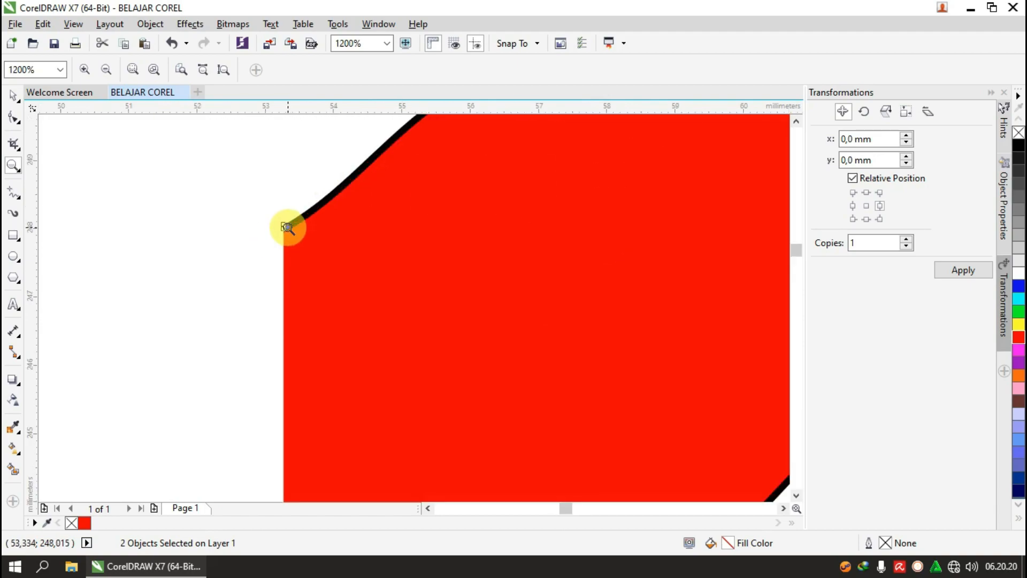
Inspect the black outline at the cropped shape's upper-left corner at magnifications from 300% to 9599%
scroll(284, 233, "down", 7)
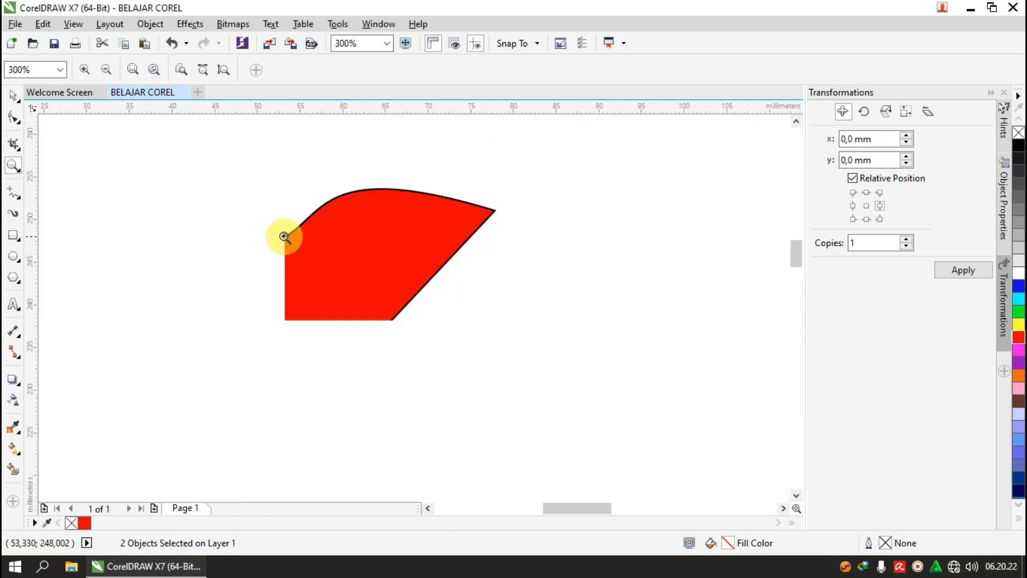
scroll(275, 236, "up", 3)
scroll(342, 230, "up", 5)
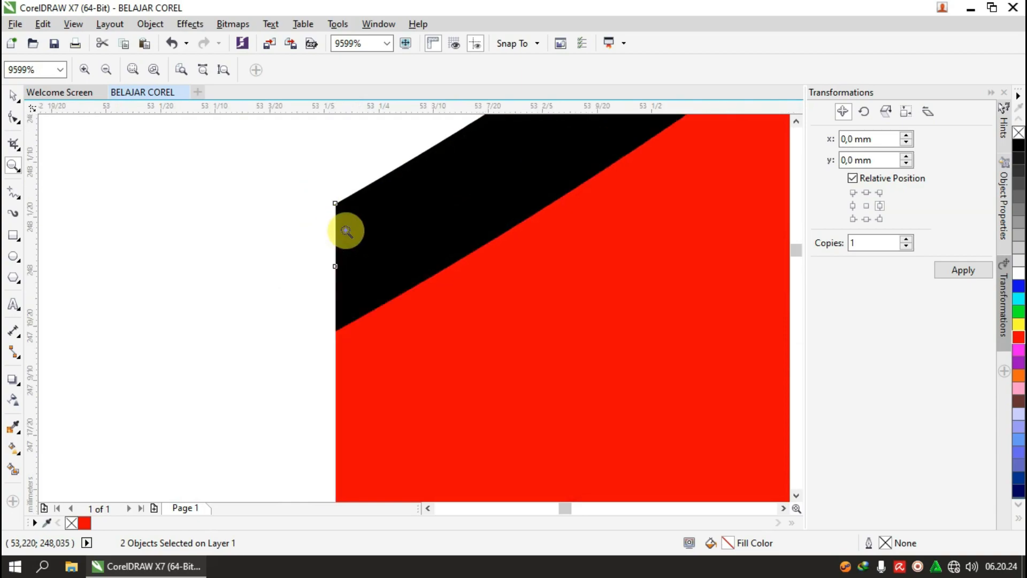
scroll(339, 231, "down", 2)
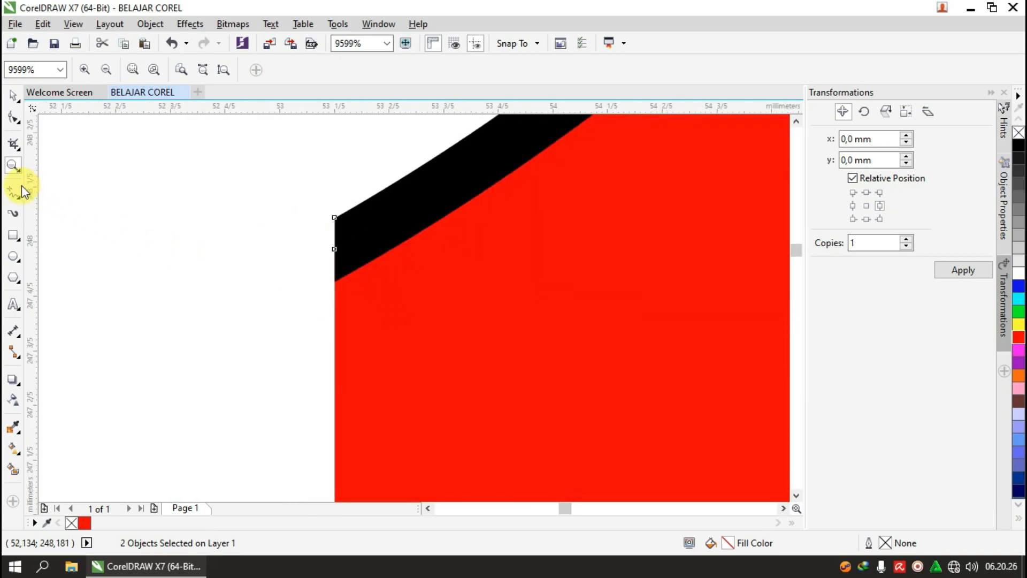
Move the view around the cropped shape in several directions with the Pan tool, at different magnifications
left_click(15, 168)
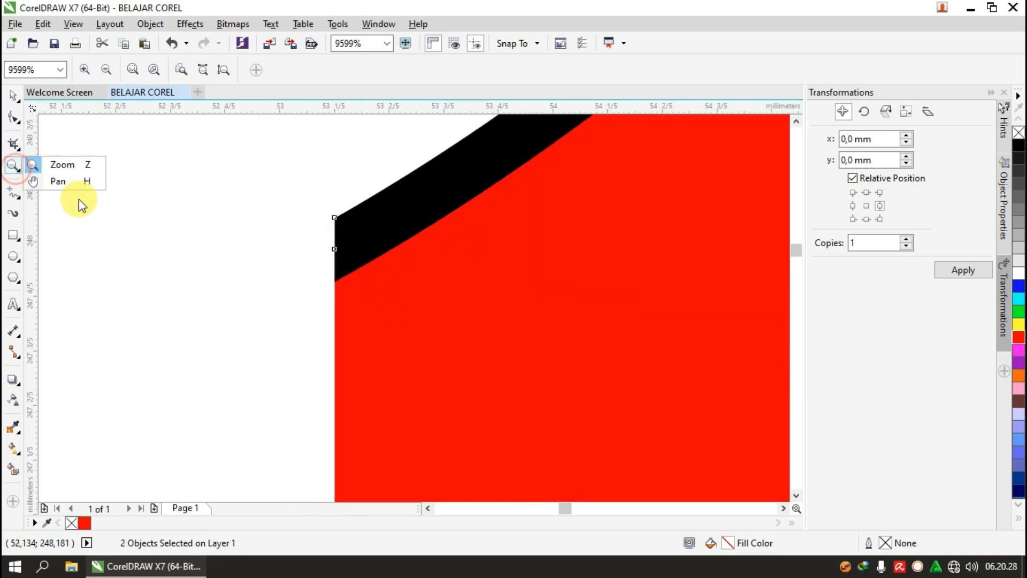
left_click(72, 185)
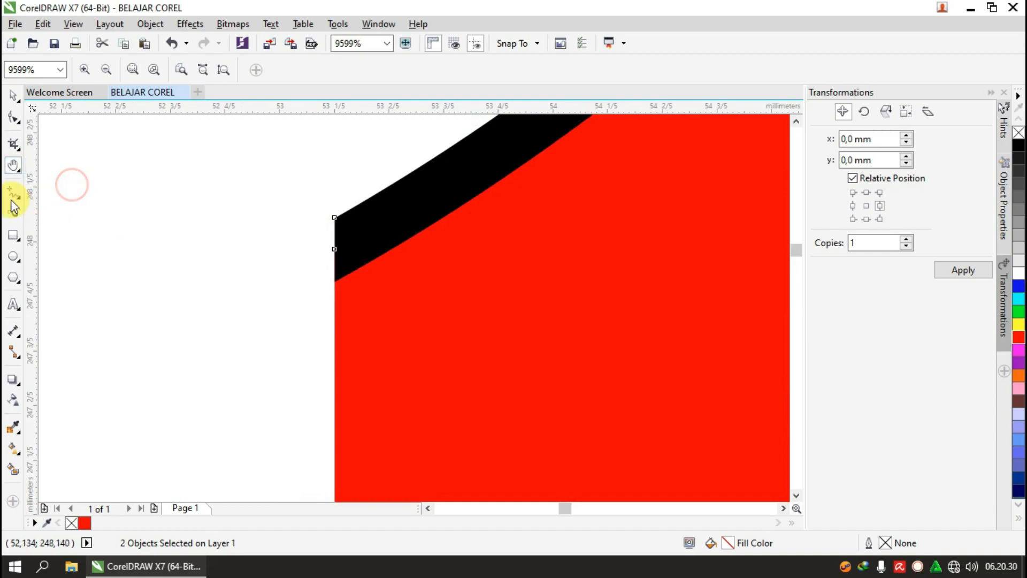
left_click_drag(663, 291, 225, 242)
scroll(244, 246, "down", 1)
left_click_drag(556, 291, 313, 267)
left_click_drag(545, 288, 303, 290)
left_click_drag(575, 280, 587, 243)
scroll(403, 290, "down", 2)
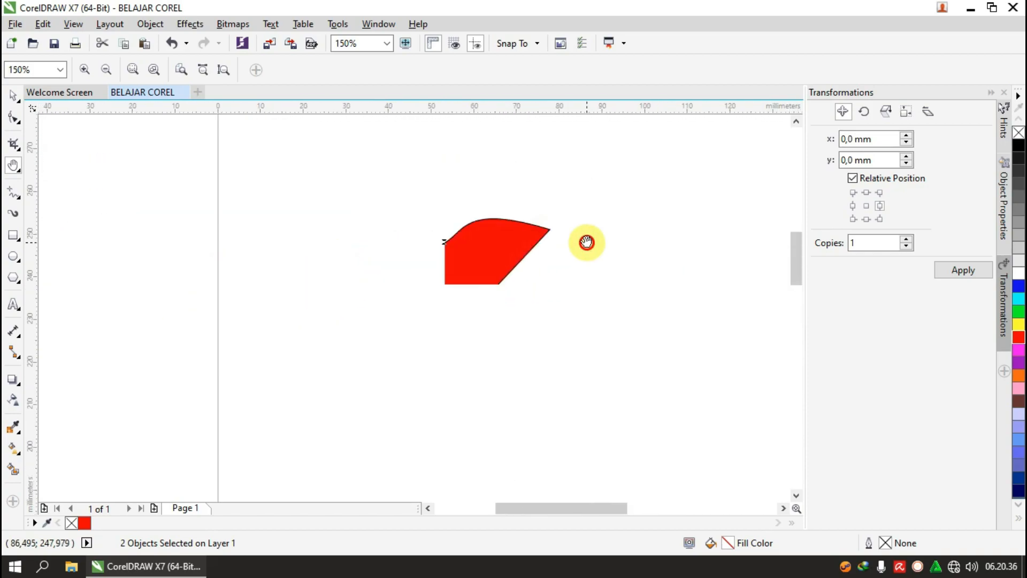
left_click_drag(445, 277, 18, 270)
left_click_drag(418, 293, 590, 373)
left_click_drag(620, 305, 396, 433)
left_click_drag(458, 351, 589, 170)
left_click_drag(387, 392, 502, 330)
scroll(158, 195, "up", 1)
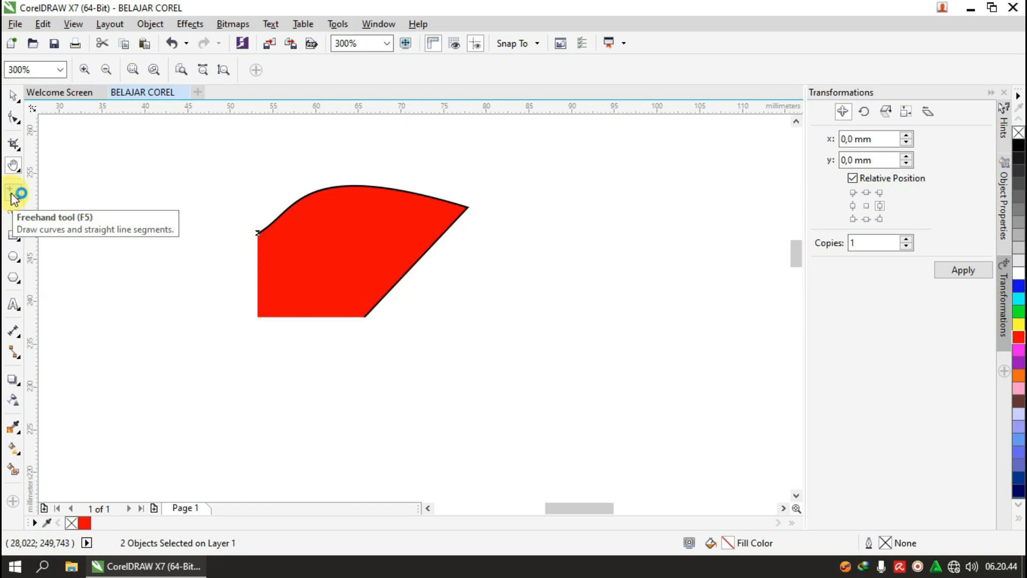
Start a Bézier curve with a shallow arch about 4 mm long in the empty area right of the red shape
left_click(15, 198)
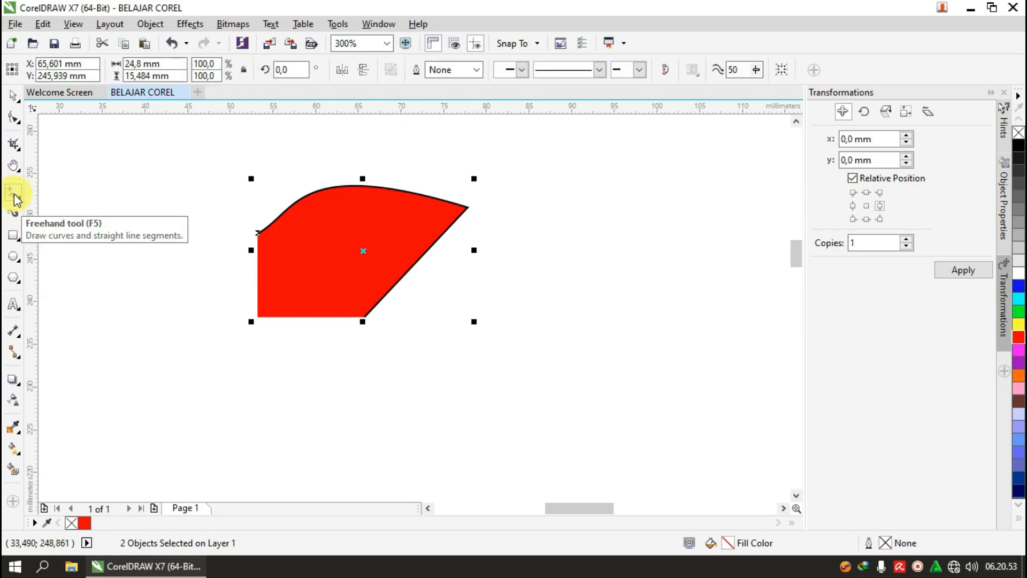
left_click(14, 198)
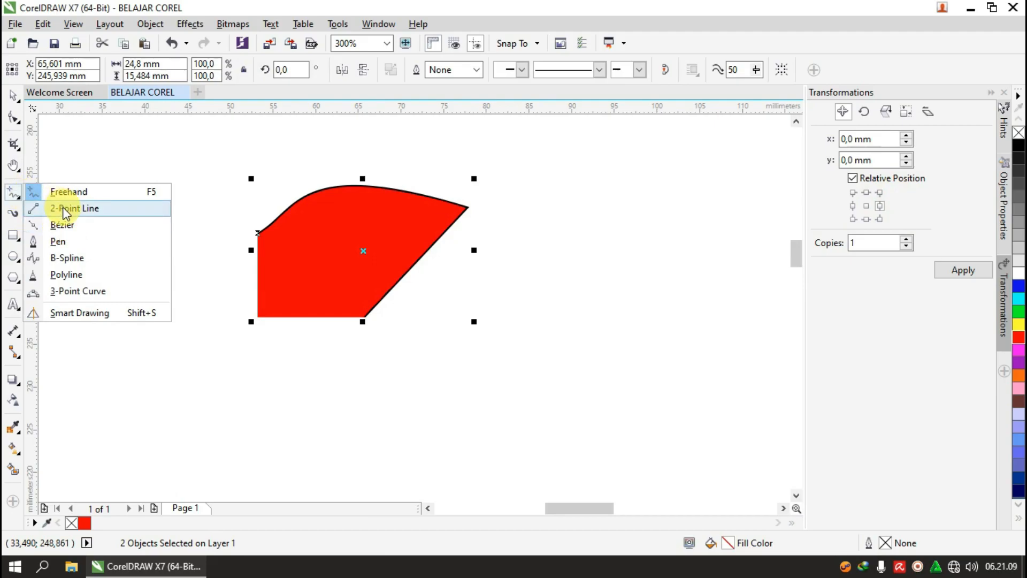
left_click(20, 195)
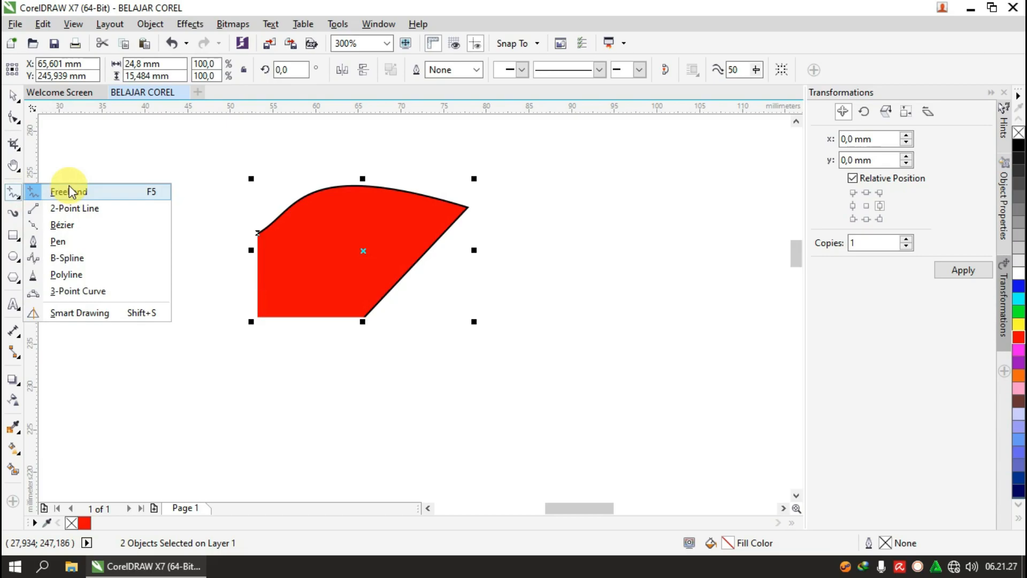
left_click(86, 225)
left_click(390, 252)
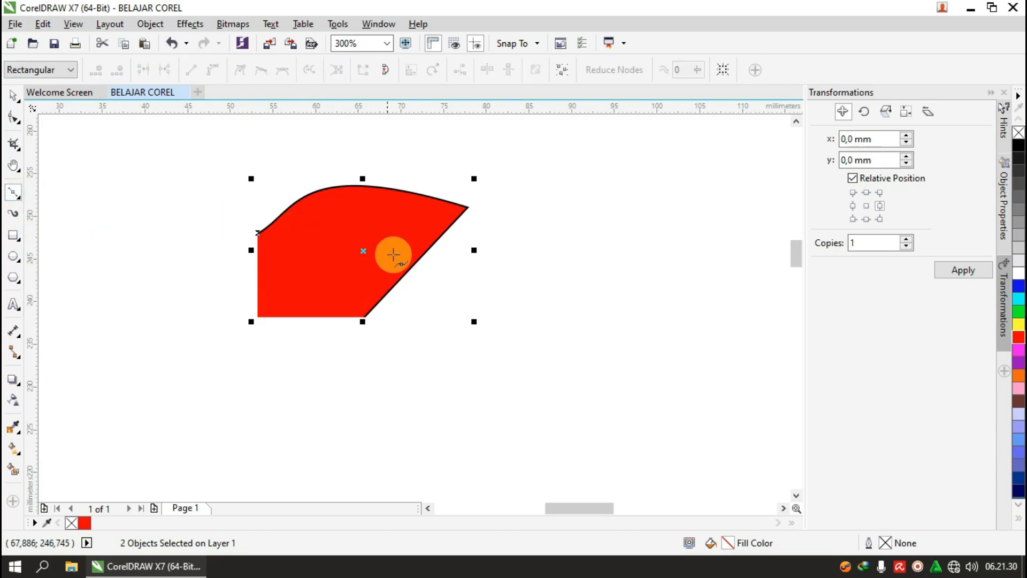
scroll(173, 240, "down", 1)
scroll(402, 235, "up", 2)
left_click_drag(316, 209, 321, 210)
left_click_drag(383, 211, 408, 227)
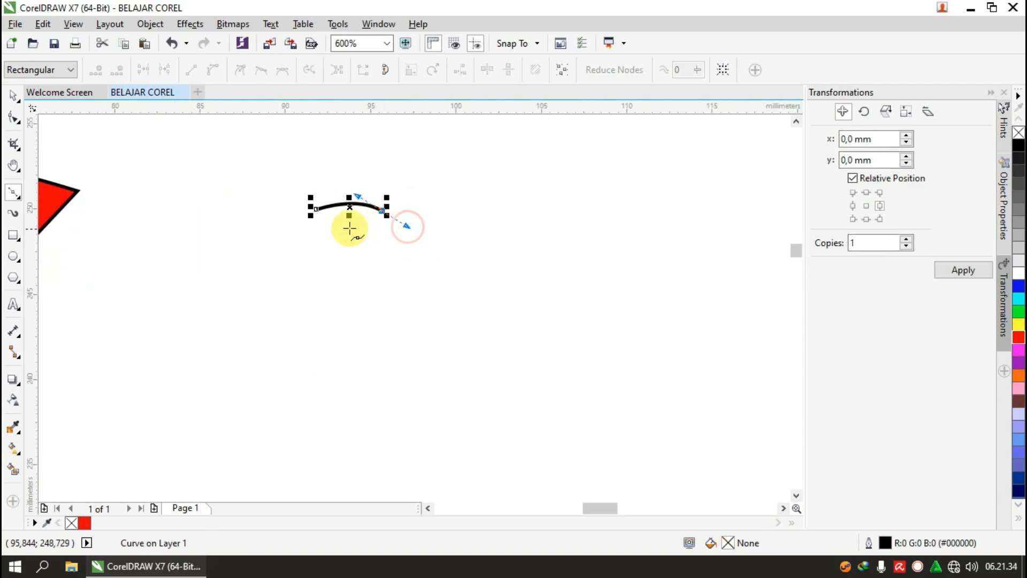
Extend the Bézier curve through a dip and a rounded right tip, ending just beneath its start point, about 7.6 mm wide overall
scroll(339, 218, "up", 1)
left_click_drag(479, 202, 358, 266)
mouse_move(353, 216)
left_mouse_down()
mouse_move(336, 210)
mouse_move(321, 221)
left_mouse_up()
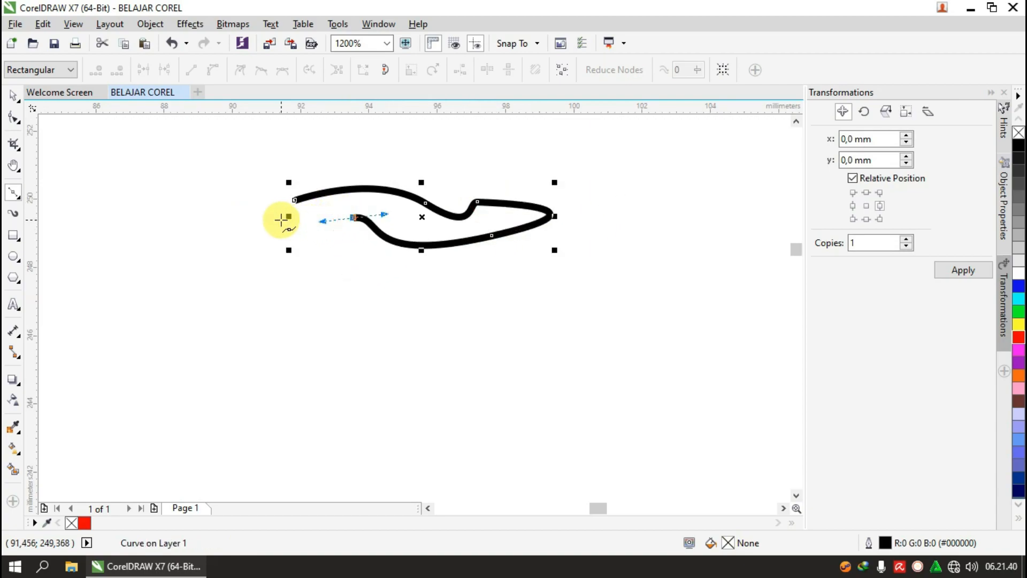
scroll(282, 218, "up", 2)
left_click(300, 247)
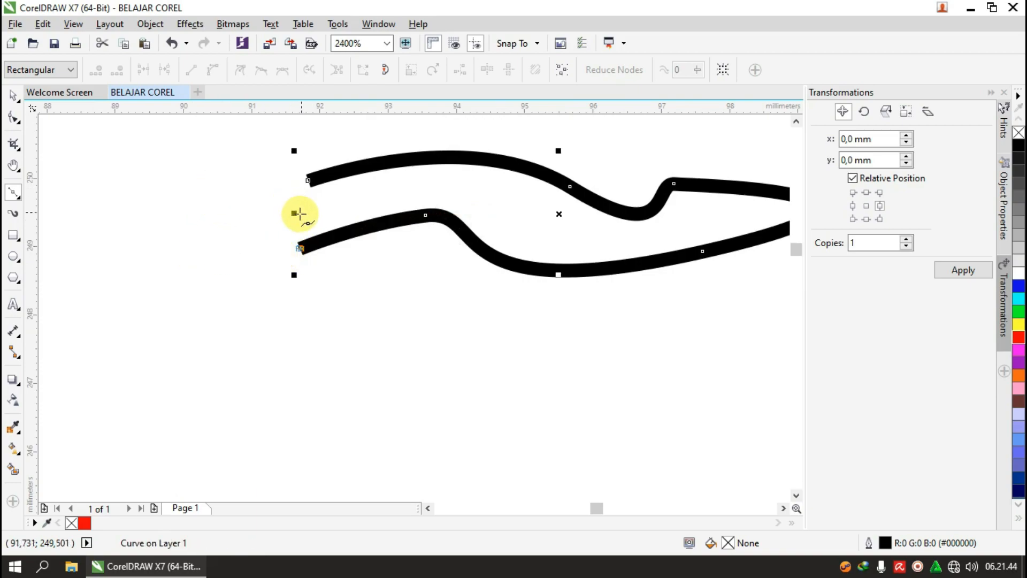
Close the wavy curve with a straight segment to its start node and fill it green
scroll(407, 238, "down", 2)
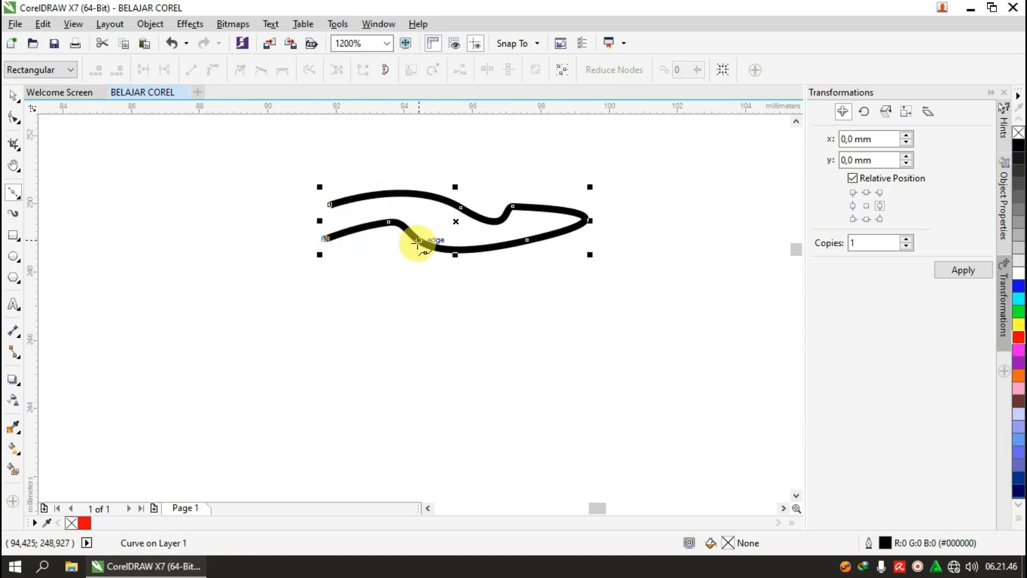
scroll(328, 207, "up", 2)
scroll(337, 209, "down", 1)
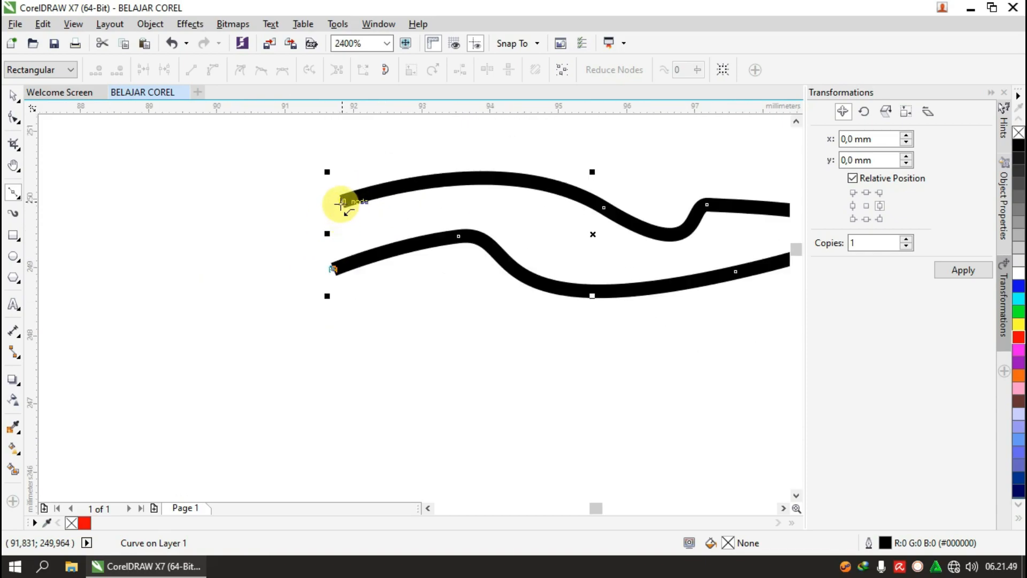
scroll(338, 204, "up", 1)
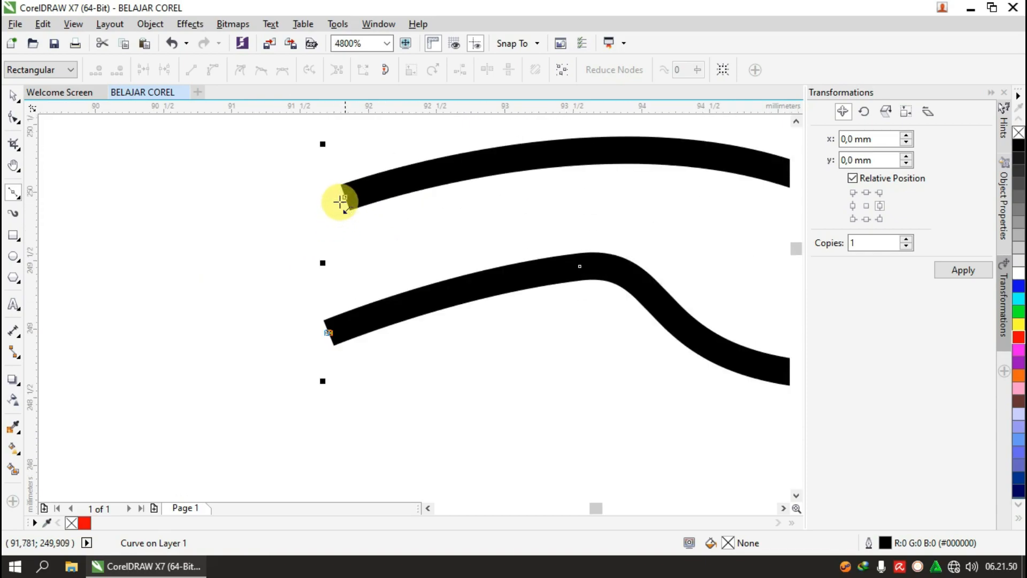
left_click_drag(329, 333, 343, 198)
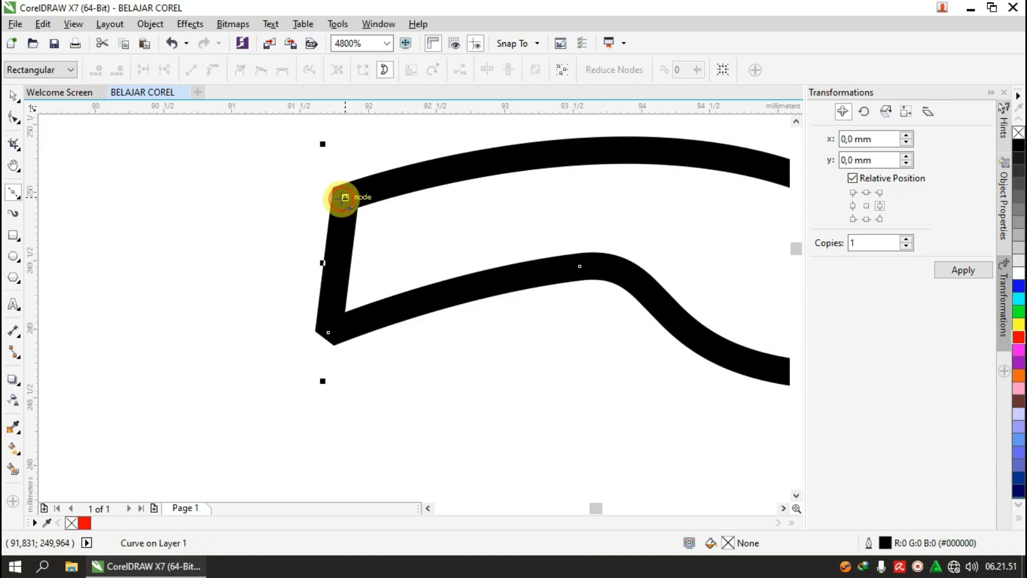
left_click(1016, 315)
scroll(375, 252, "down", 3)
scroll(428, 258, "up", 1)
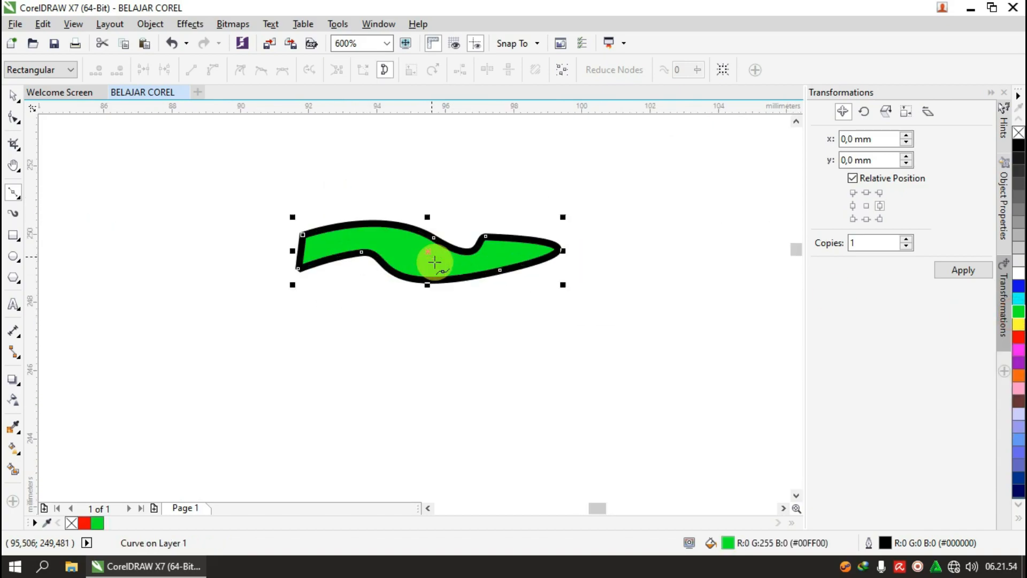
Draw a second open Bézier curve about 5.1 x 2.1 mm below the green shape, with a rounded right end
left_click(338, 374)
left_click_drag(368, 369, 413, 383)
left_click_drag(457, 391, 483, 366)
left_click_drag(436, 431, 348, 417)
left_click(317, 391)
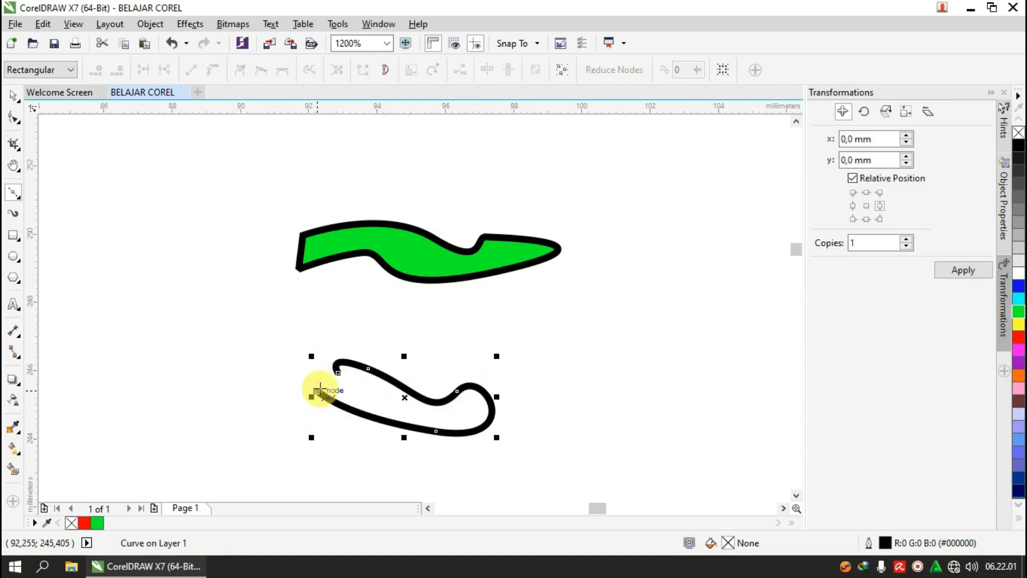
Set the second curve's fill to magenta and close its outline at the start node
left_click(1019, 324)
left_click(1019, 348)
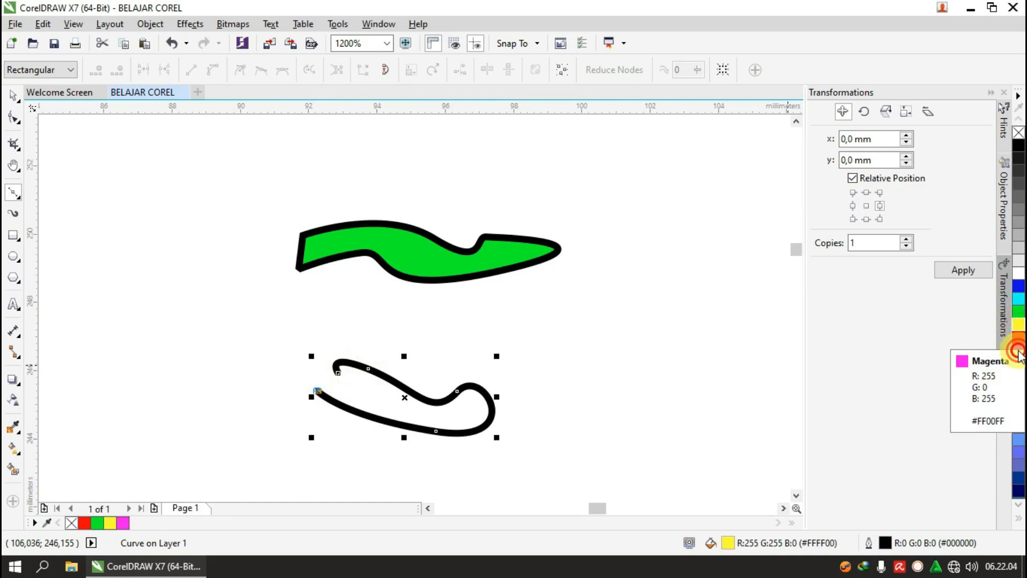
left_click(318, 391)
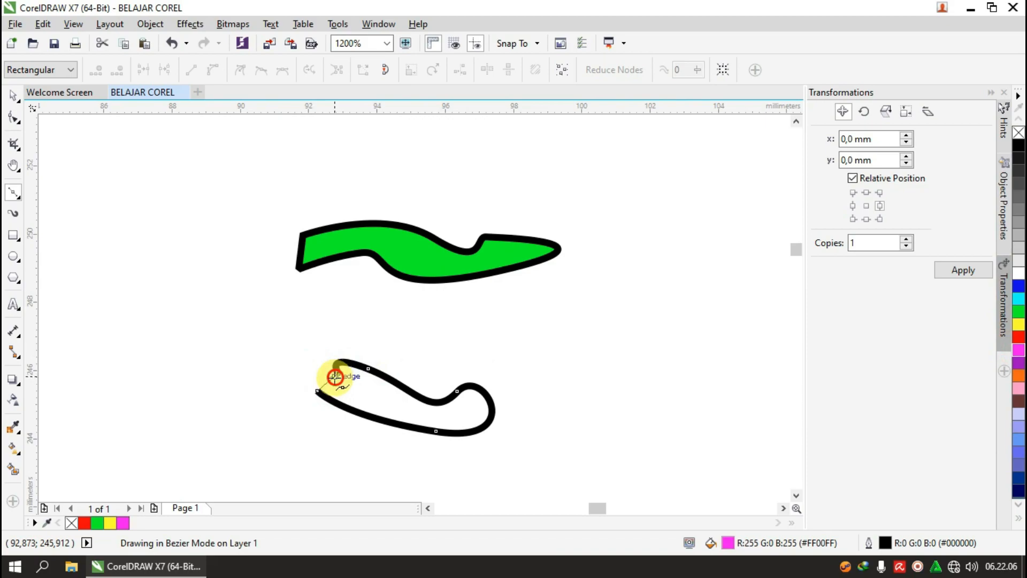
left_click(338, 372)
Draw a closed four-sided shape about 3 x 2.4 mm with the Pen tool, upper left of the green shape, and fill it red
left_click(12, 198)
left_click(68, 248)
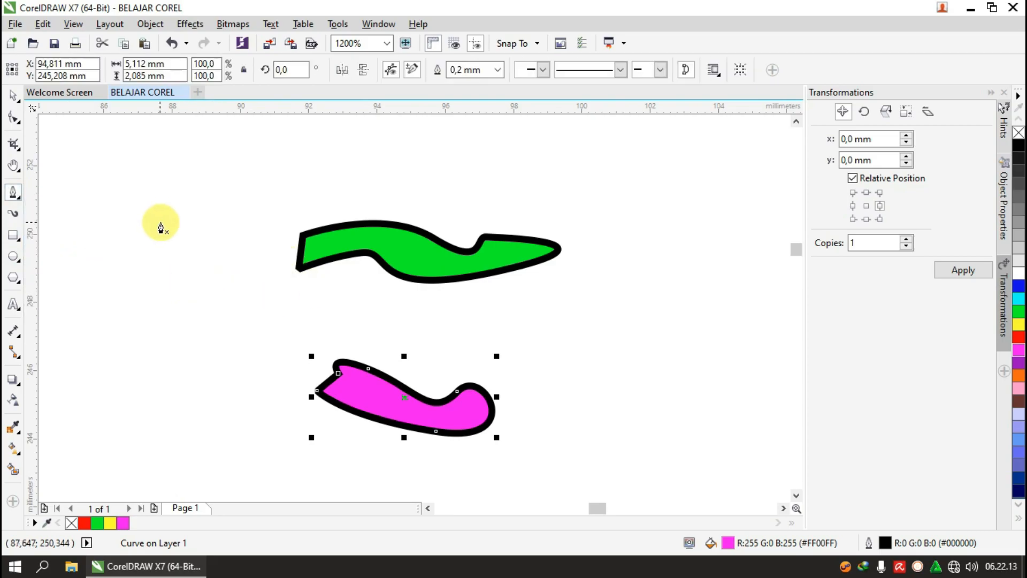
left_click(191, 155)
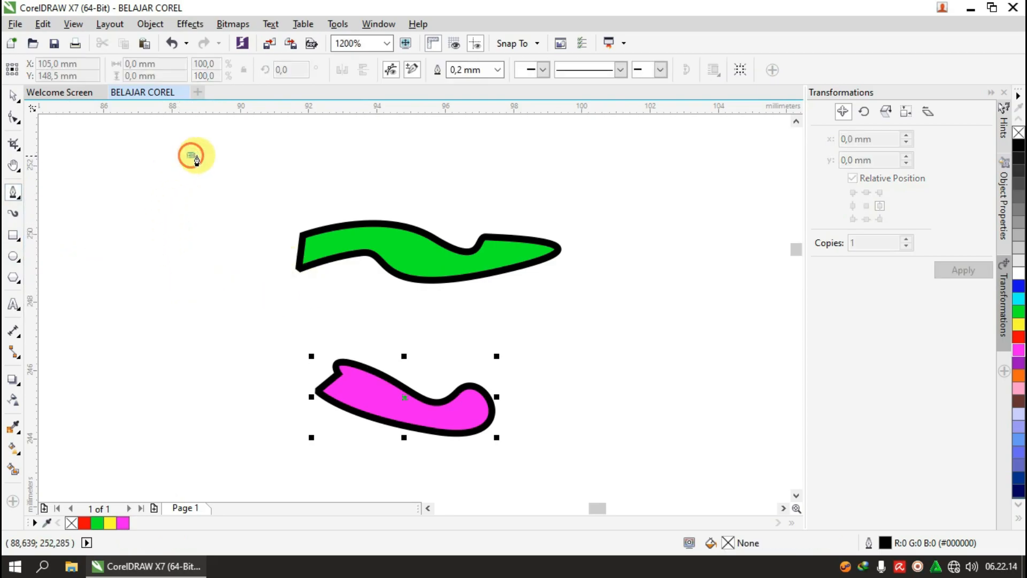
left_click(270, 156)
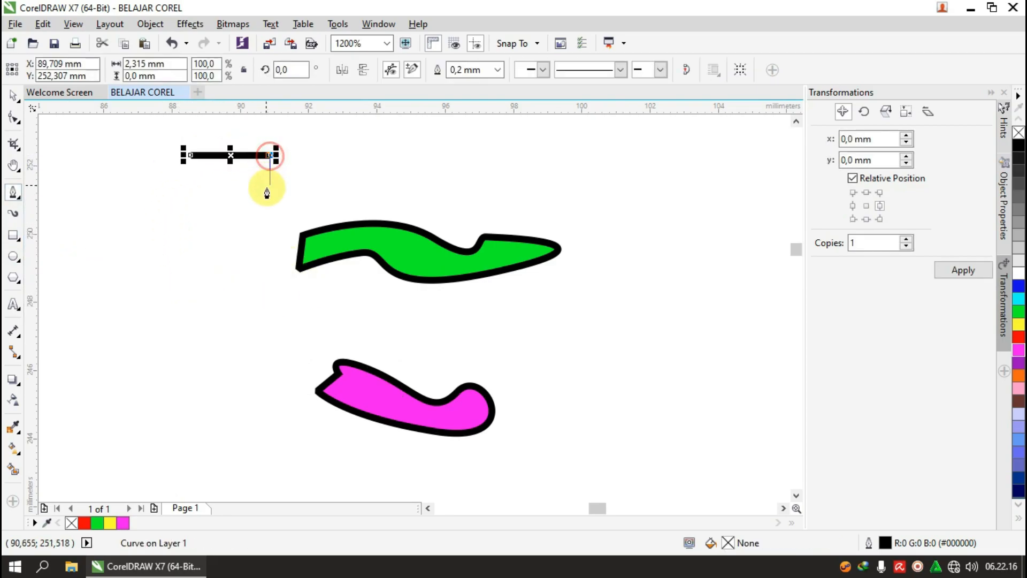
left_click(274, 238)
left_click(166, 231)
left_click(190, 159)
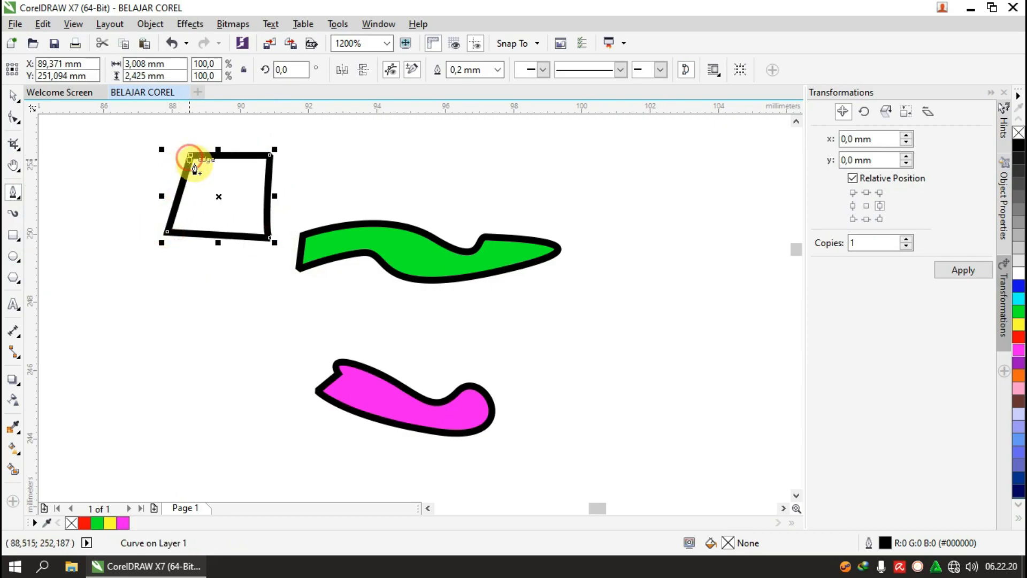
left_click(1016, 338)
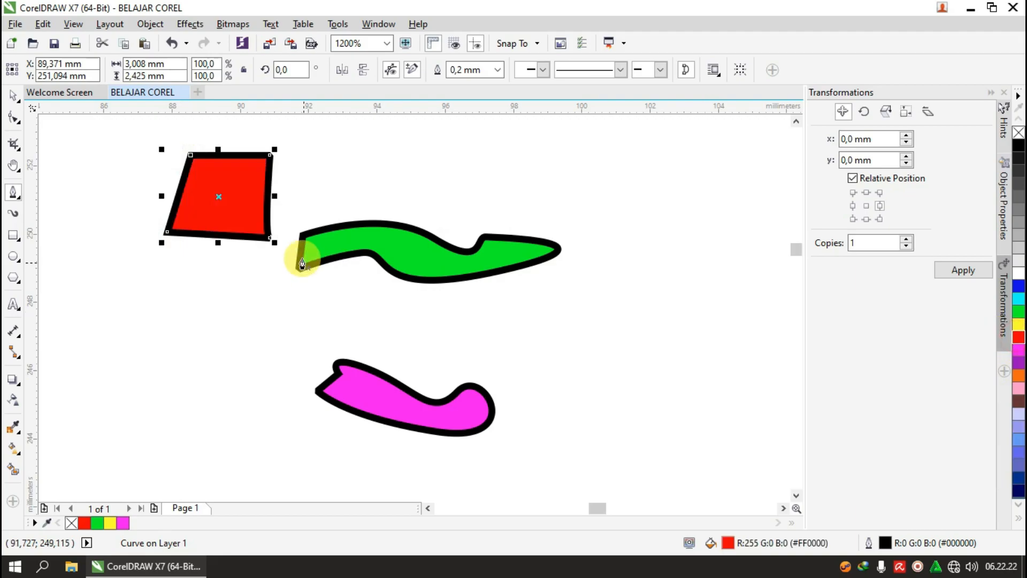
Draw two 3-Point Curves: an arch about 3.2 mm wide below the red quadrilateral and a downward bow about 4.7 mm wide crossing the magenta shape
left_click(11, 192)
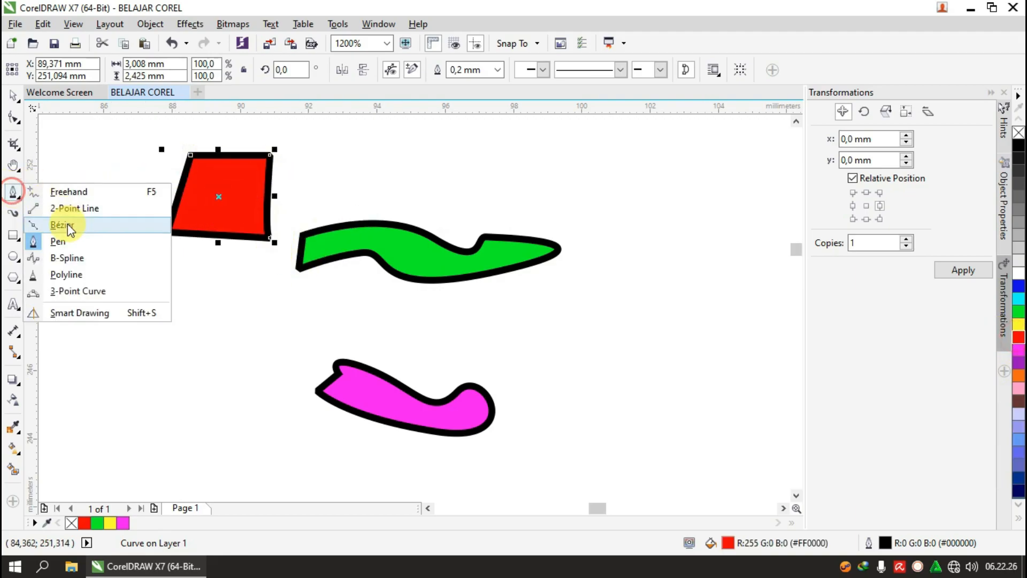
left_click(103, 289)
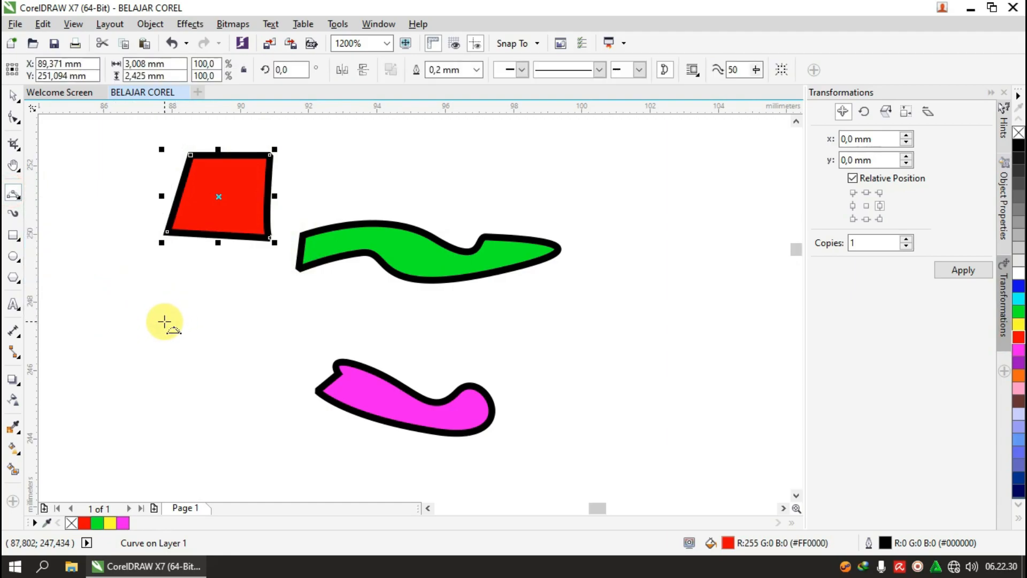
left_click_drag(135, 314, 243, 327)
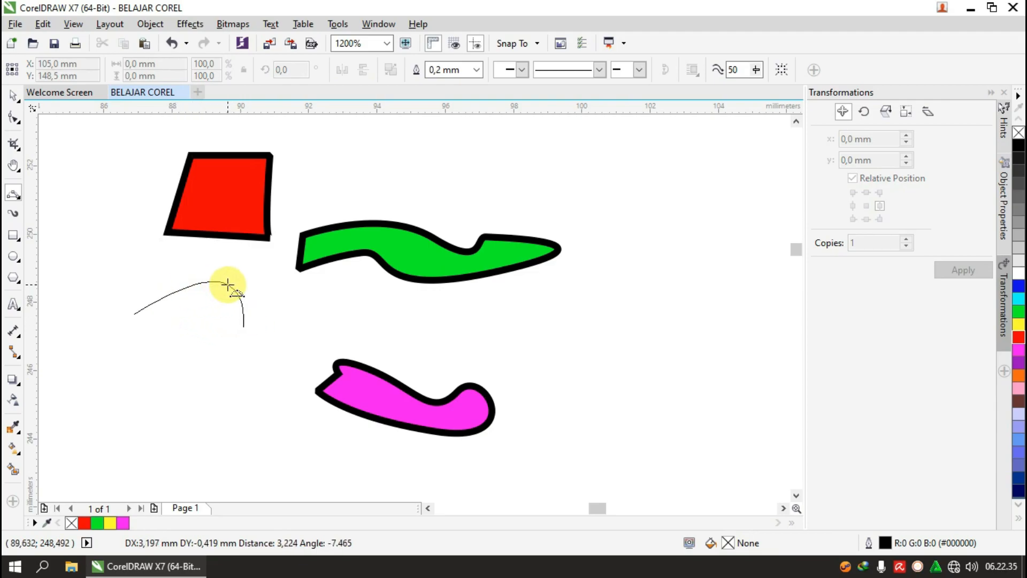
left_click(188, 282)
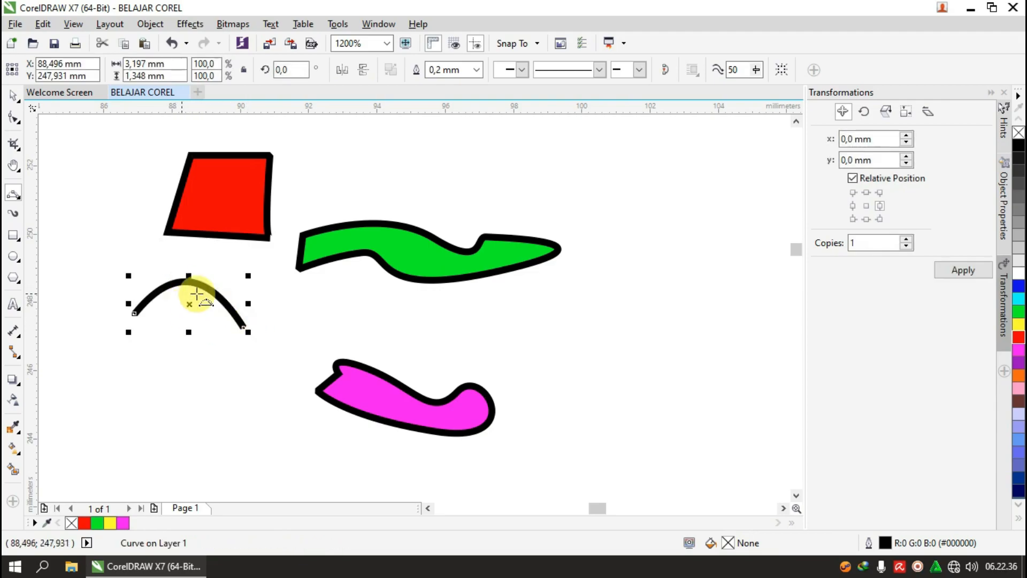
left_click_drag(236, 360, 395, 322)
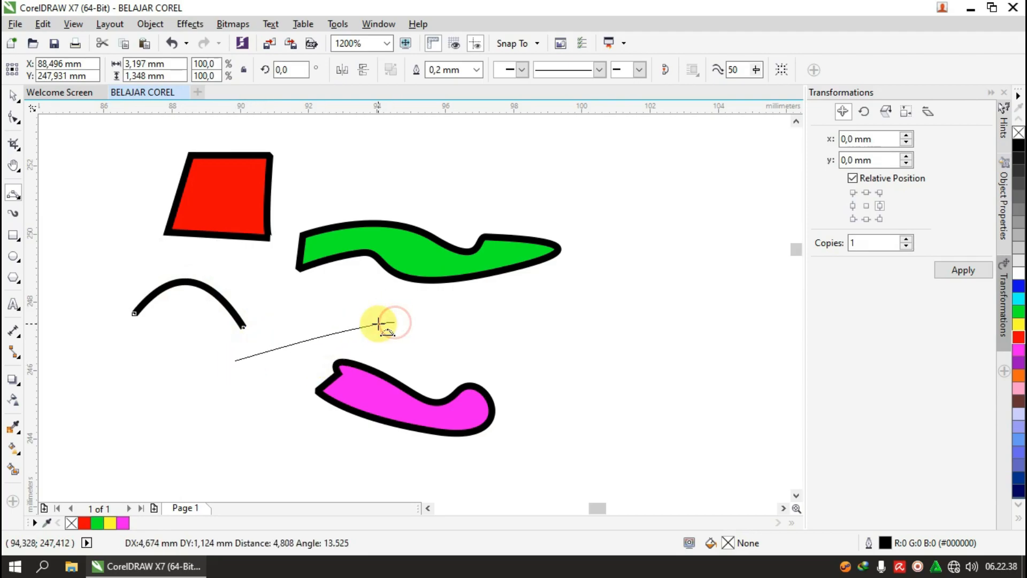
left_click(294, 406)
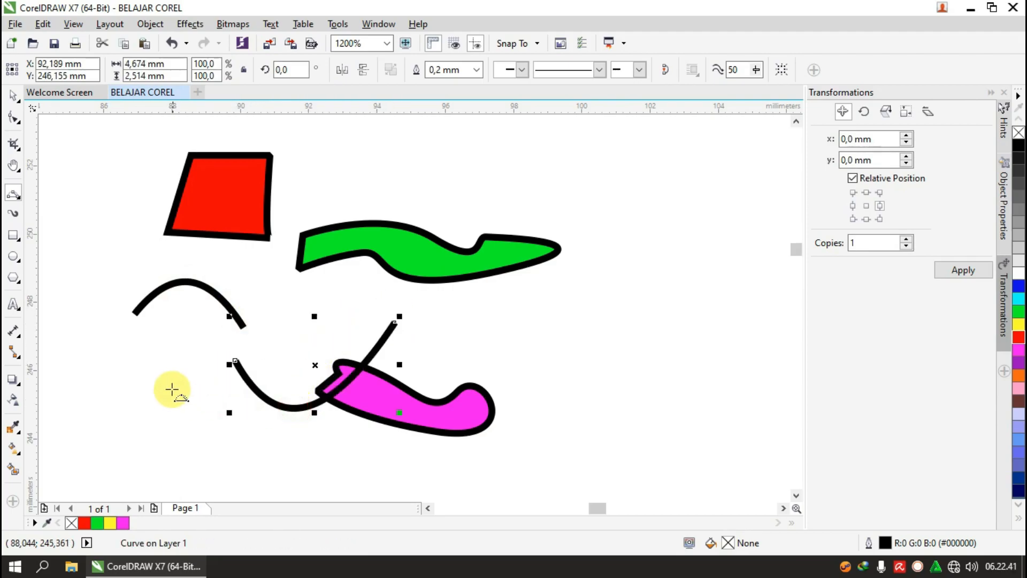
Draw a horizontal 2-Point Line about 5.6 mm long, above and to the right of the green shape
left_click(16, 194)
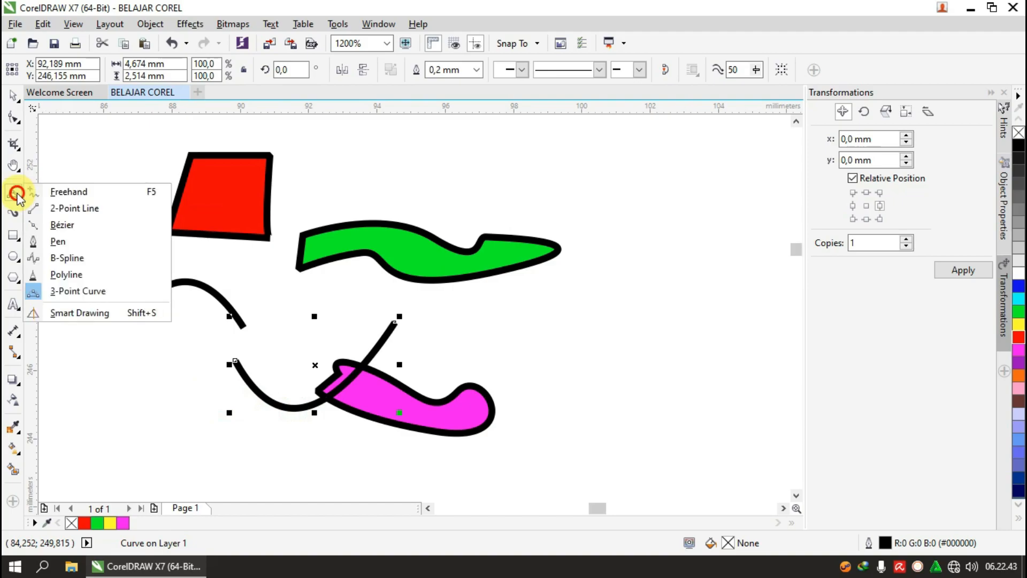
left_click(62, 213)
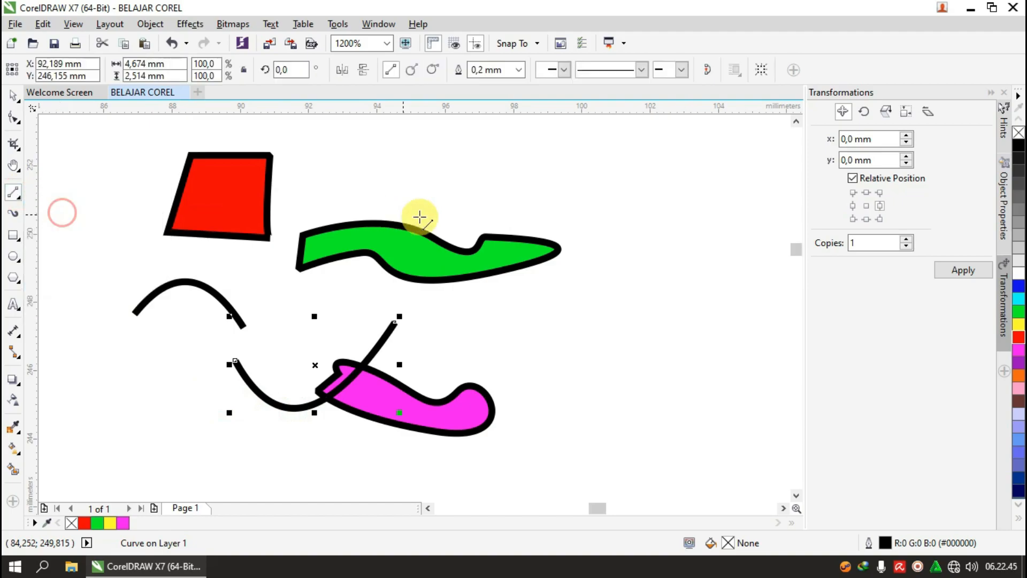
left_click(609, 193)
mouse_move(712, 202)
left_mouse_down()
mouse_move(601, 206)
mouse_move(526, 188)
mouse_move(518, 201)
left_mouse_up()
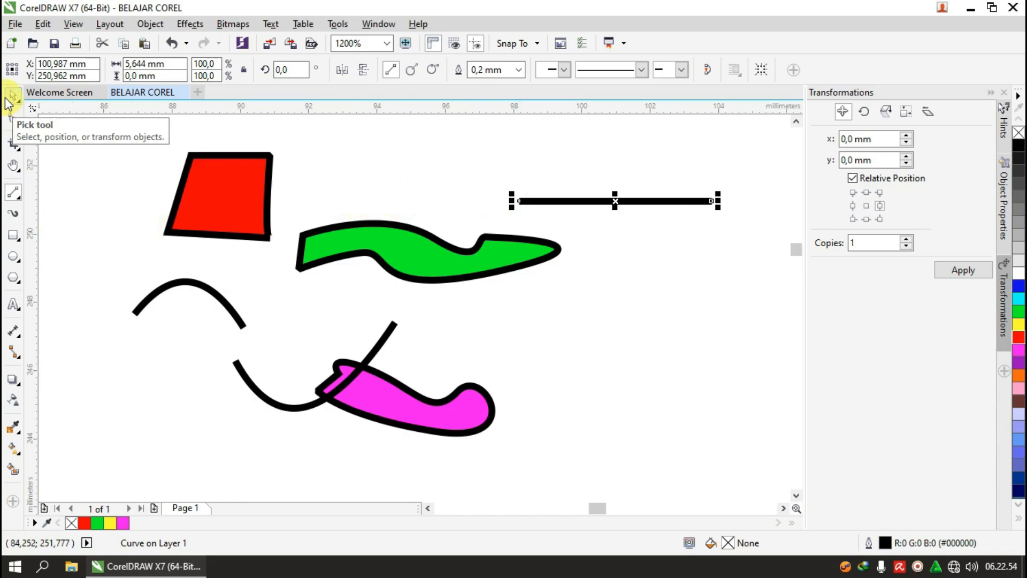
Select all the drawn shapes and curves on the page and delete them
key("F10")
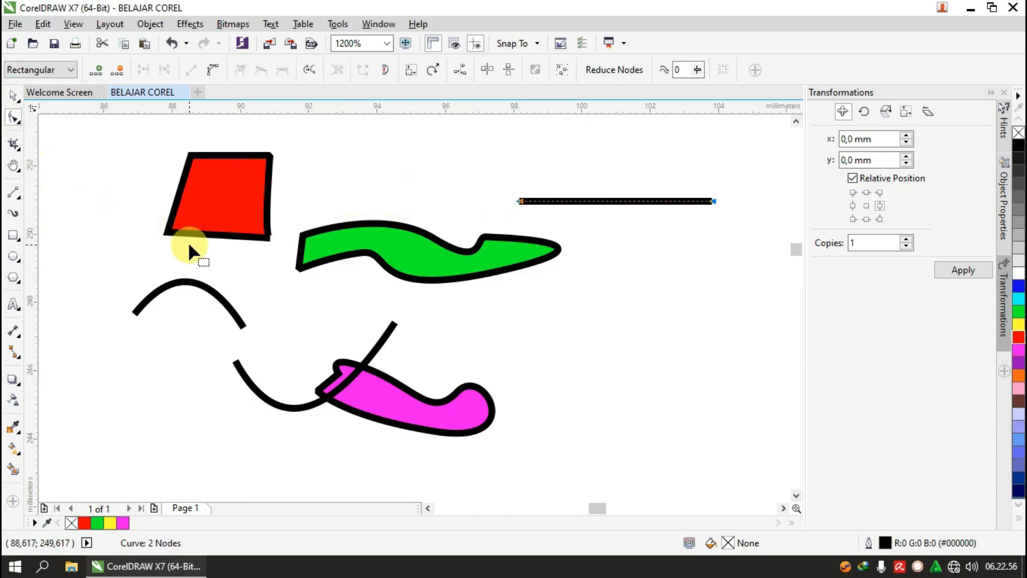
left_click(13, 95)
left_click(159, 175)
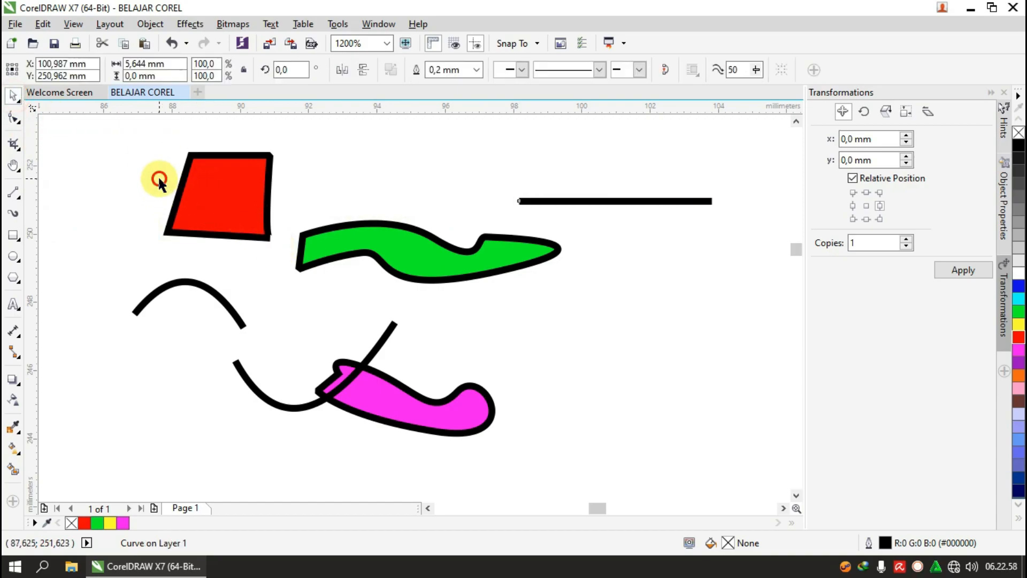
key("ctrl+a")
key("Delete")
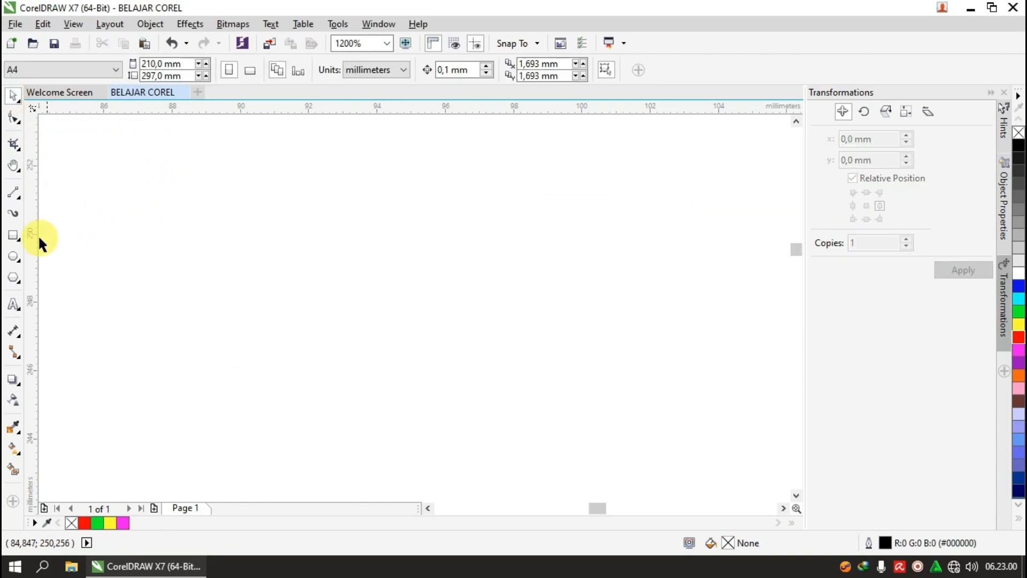
Draw three Artistic Media strokes 0.762 mm wide with the square-ended preset: one nearly horizontal and two sloping down to the right
left_click(13, 212)
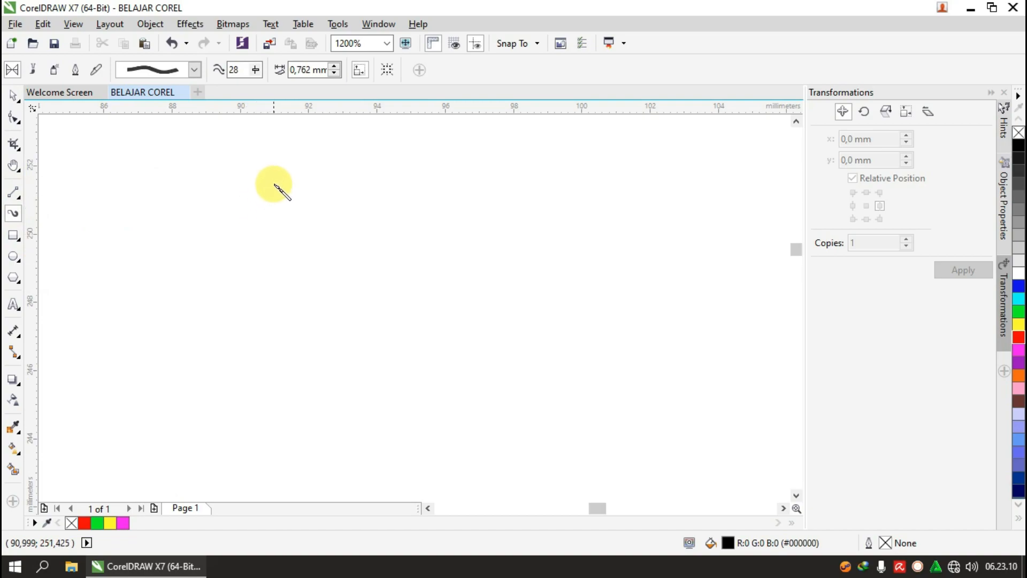
left_click_drag(265, 184, 502, 185)
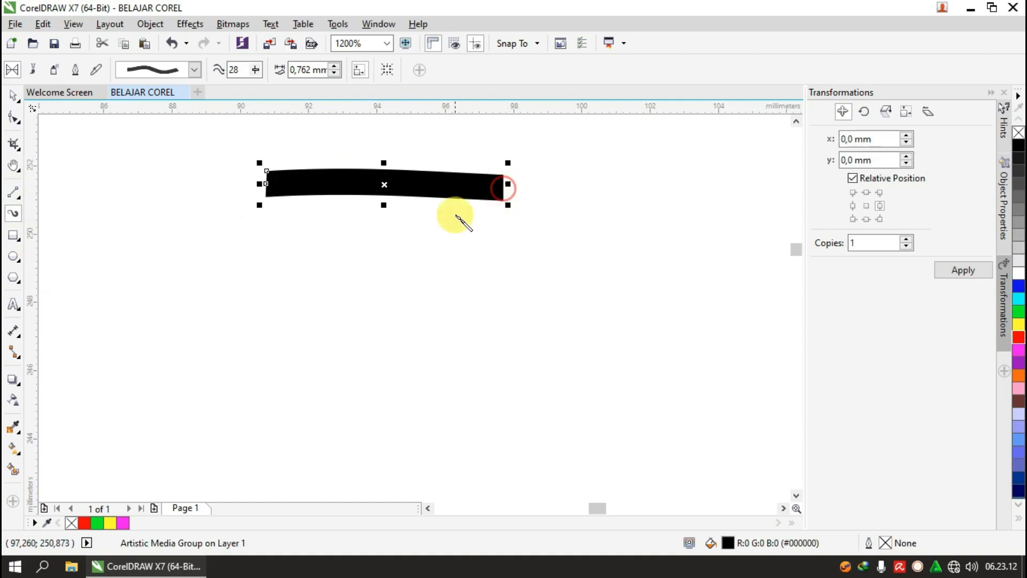
left_click_drag(278, 275, 483, 345)
left_click_drag(366, 250, 653, 301)
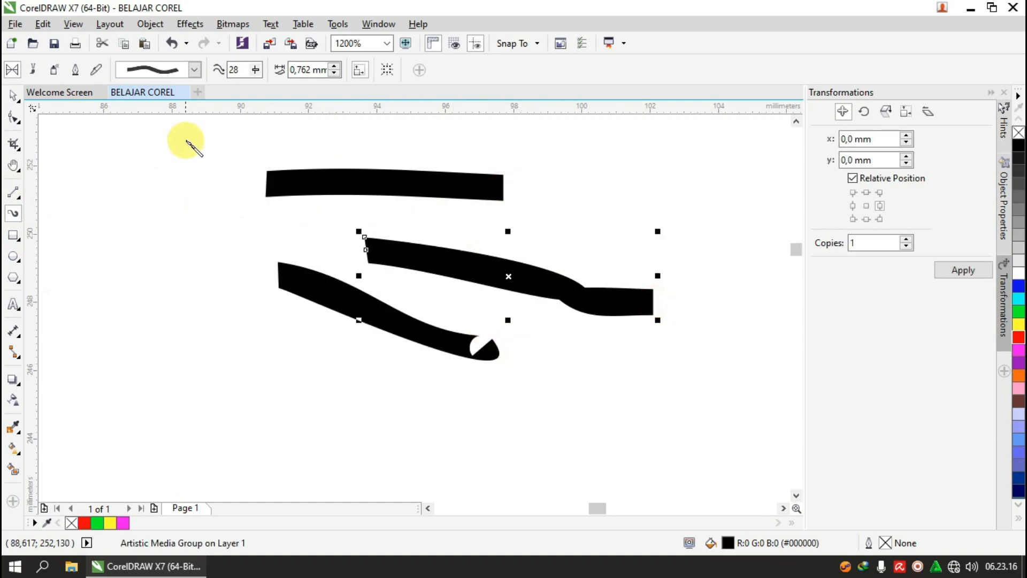
Choose the preset stroke with a rounded start and tapered end, and draw three more strokes around the existing ones
left_click(194, 71)
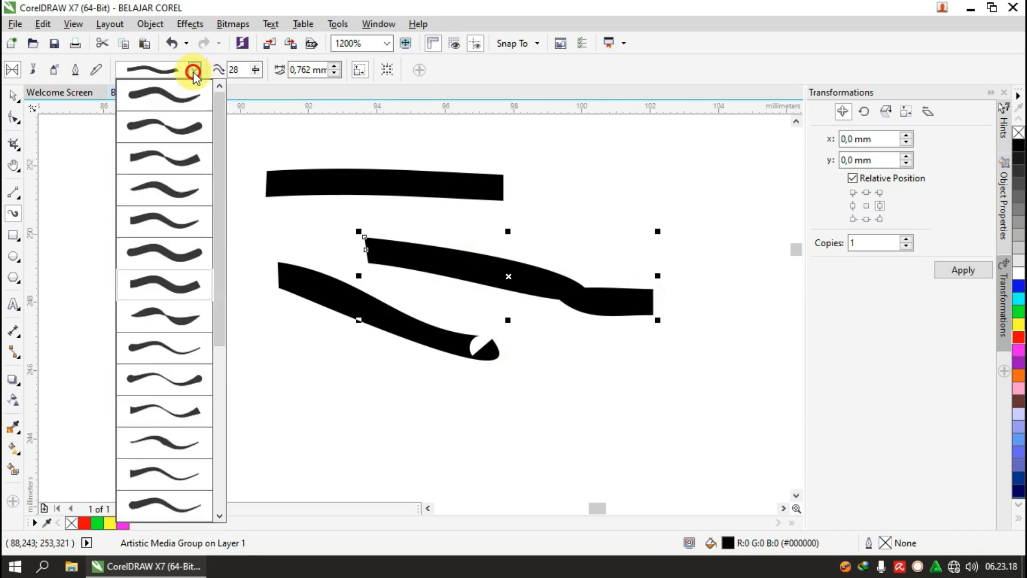
left_click(188, 105)
left_click_drag(274, 410, 447, 429)
mouse_move(103, 252)
left_mouse_down()
mouse_move(355, 285)
mouse_move(291, 225)
left_mouse_up()
scroll(231, 219, "down", 2)
left_click_drag(397, 220, 500, 249)
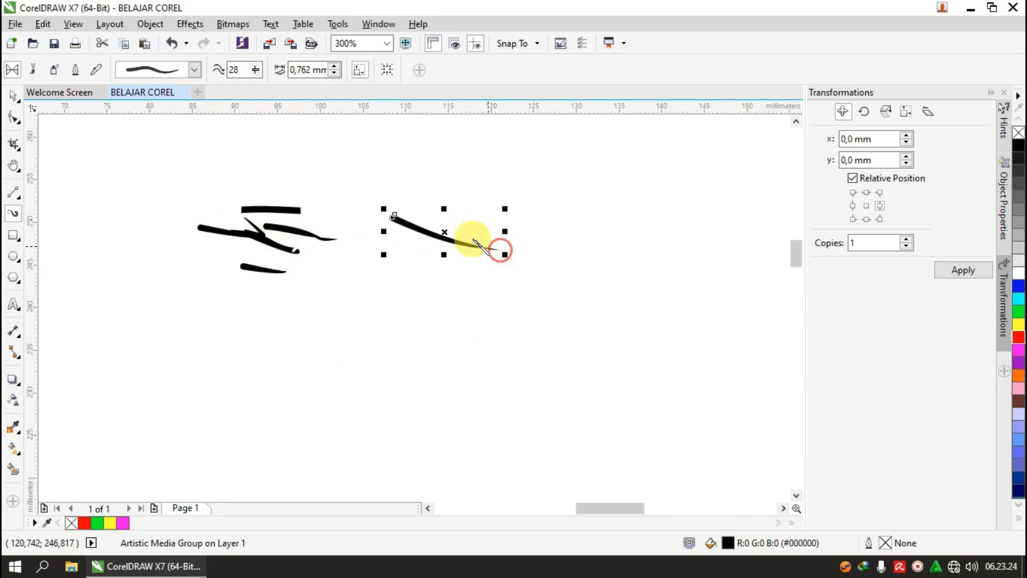
Set the width of the last tapered stroke to 1.762 mm
left_click(335, 66)
left_click(335, 66)
left_click(335, 66)
left_click(335, 65)
left_click(335, 72)
left_click(334, 73)
left_click(334, 72)
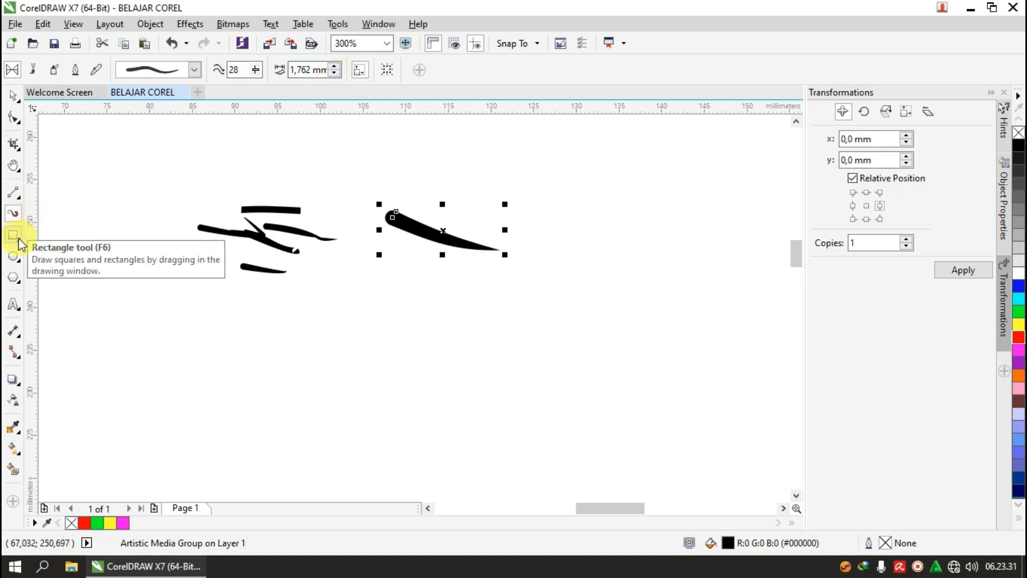
Select all the artistic media strokes with a selection box and delete them
left_click(13, 97)
scroll(183, 229, "down", 2)
mouse_move(151, 178)
left_mouse_down()
mouse_move(532, 341)
mouse_move(571, 368)
left_mouse_up()
key("Delete")
scroll(380, 228, "down", 2)
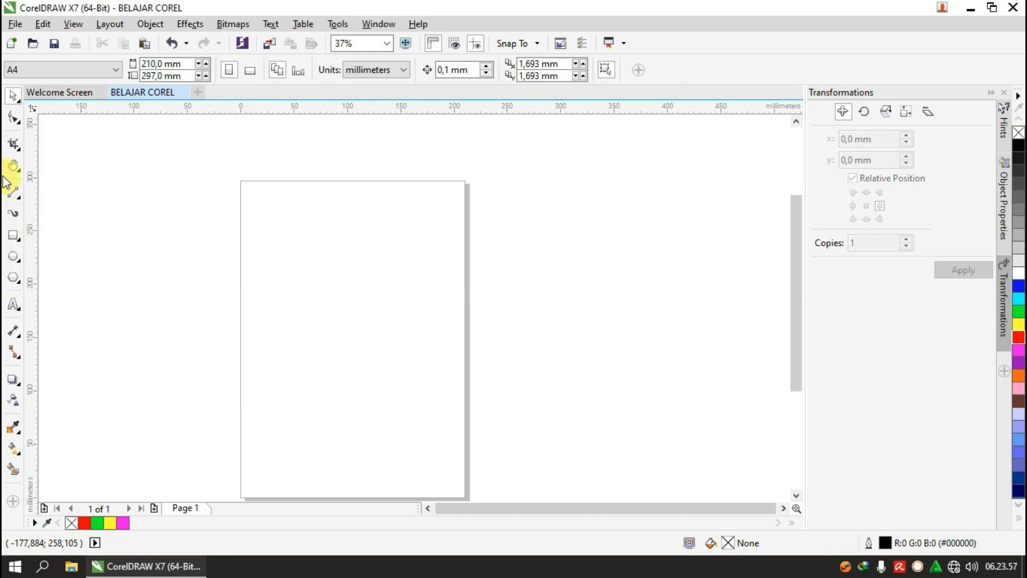
Create a rectangle that automatically matches the A4 page, 210 x 297 mm, using the Rectangle tool
left_click(13, 237)
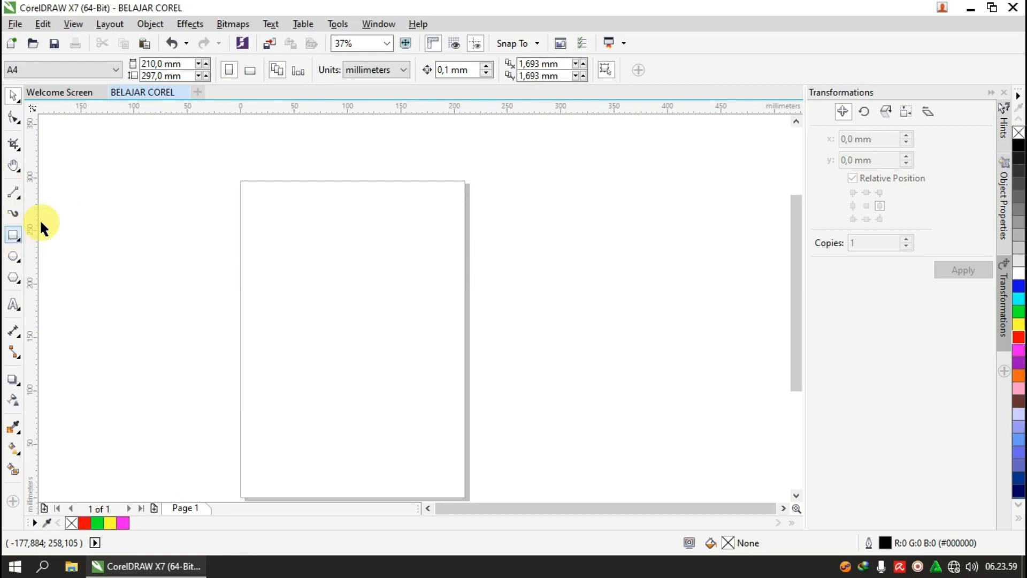
double_click(15, 235)
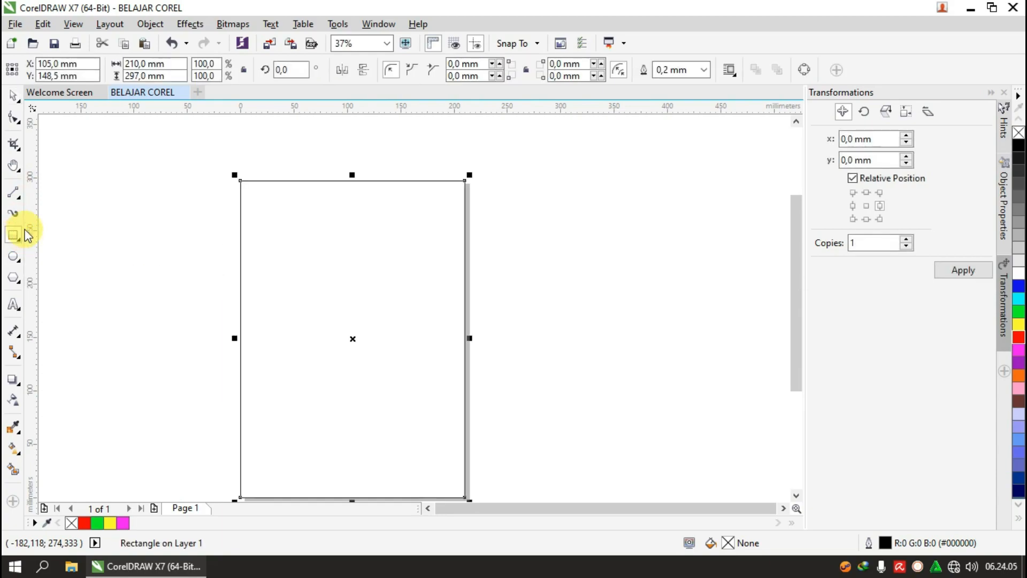
scroll(376, 195, "down", 1)
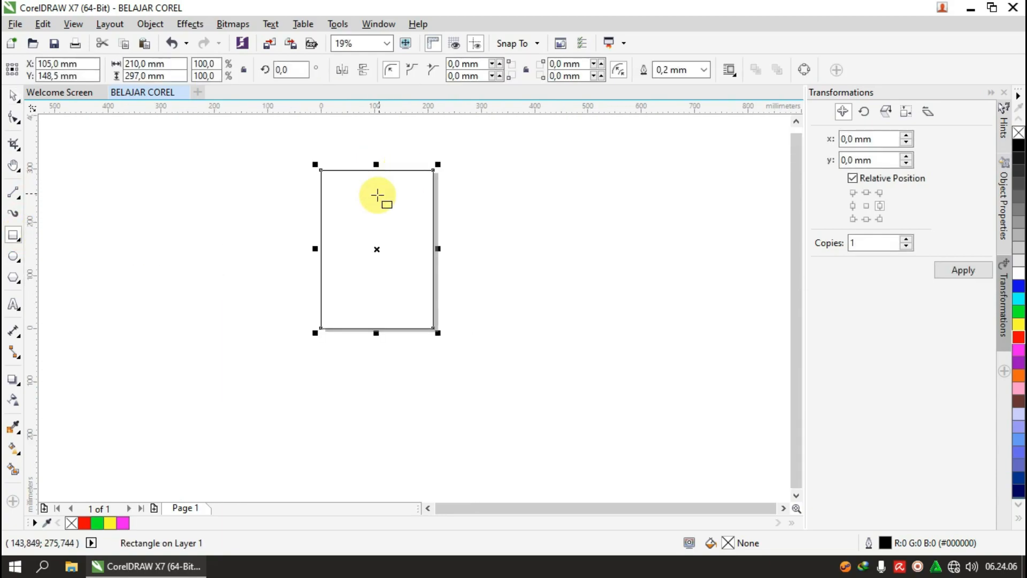
scroll(378, 195, "up", 1)
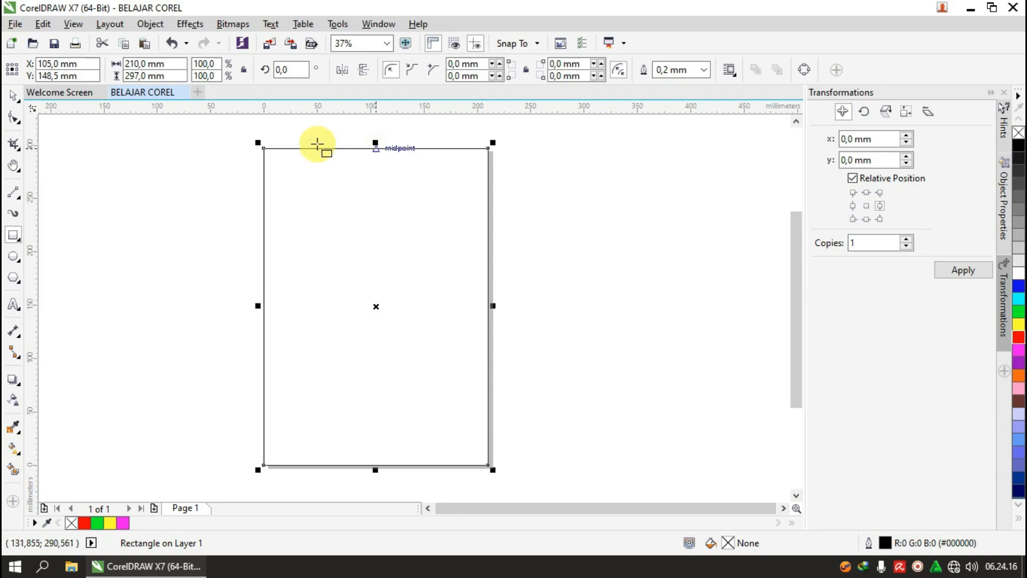
Delete the page-sized rectangle and draw one by hand over the page, about 210.3 x 298.5 mm
left_click(12, 95)
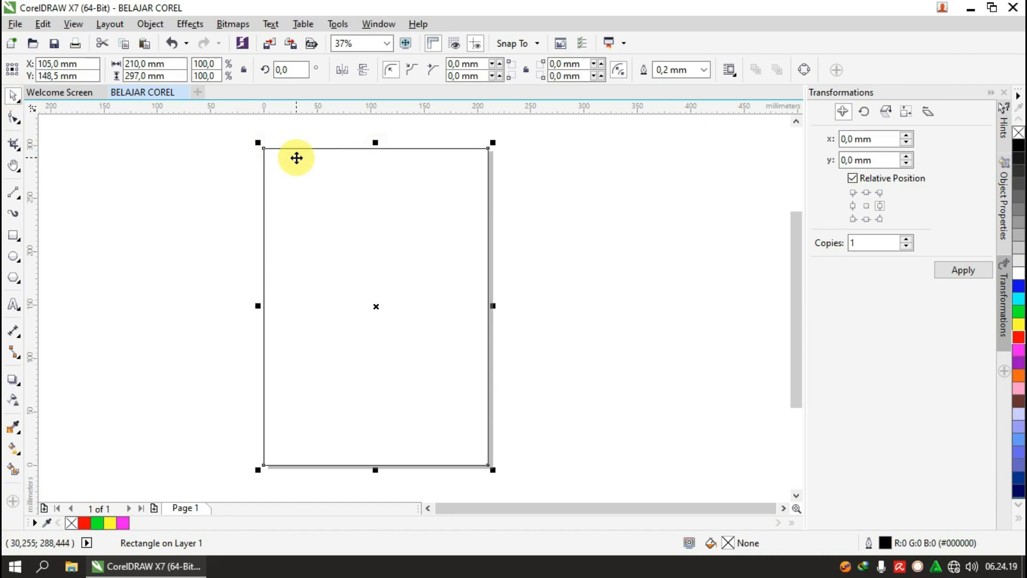
key("Delete")
left_click(12, 235)
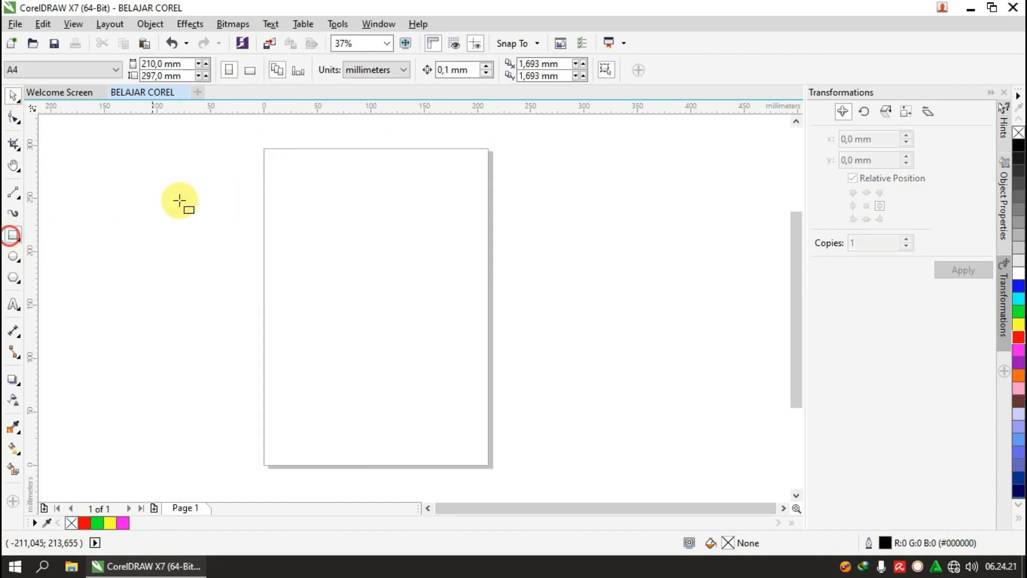
left_click_drag(267, 148, 490, 466)
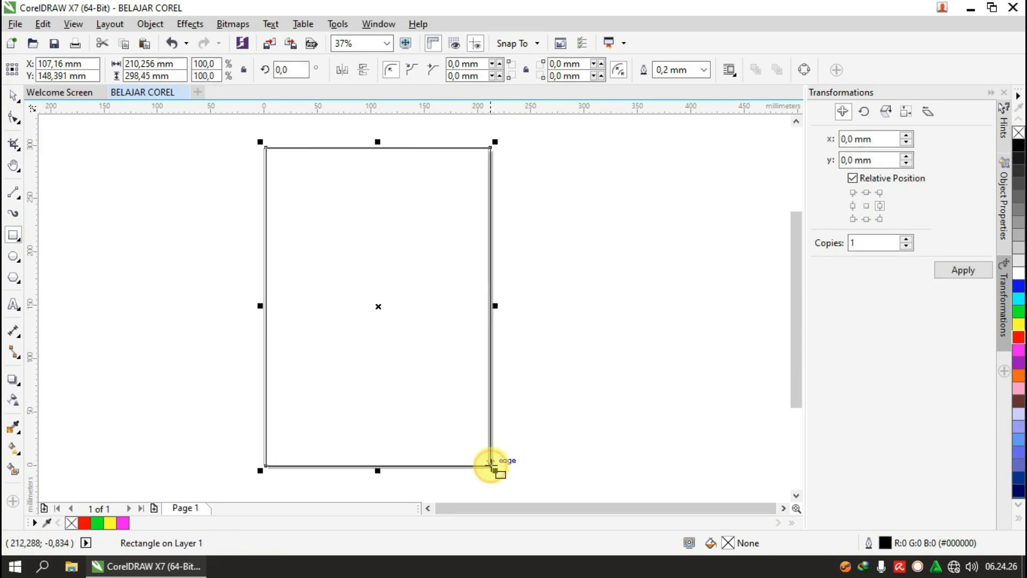
Select the hand-drawn rectangle and set its size to 210 mm wide by 297 mm high
scroll(276, 161, "up", 4)
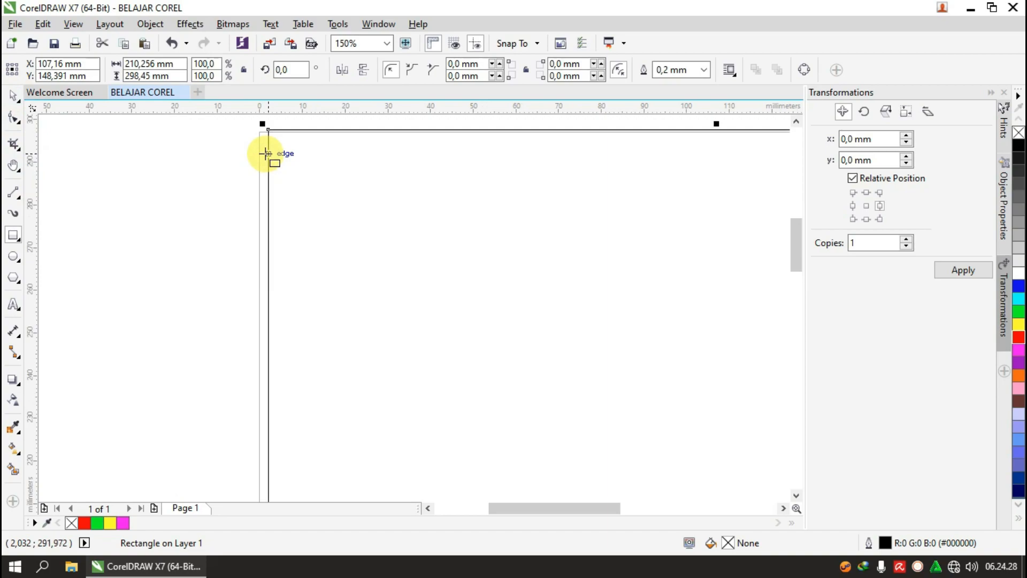
left_click(11, 96)
left_click(219, 169)
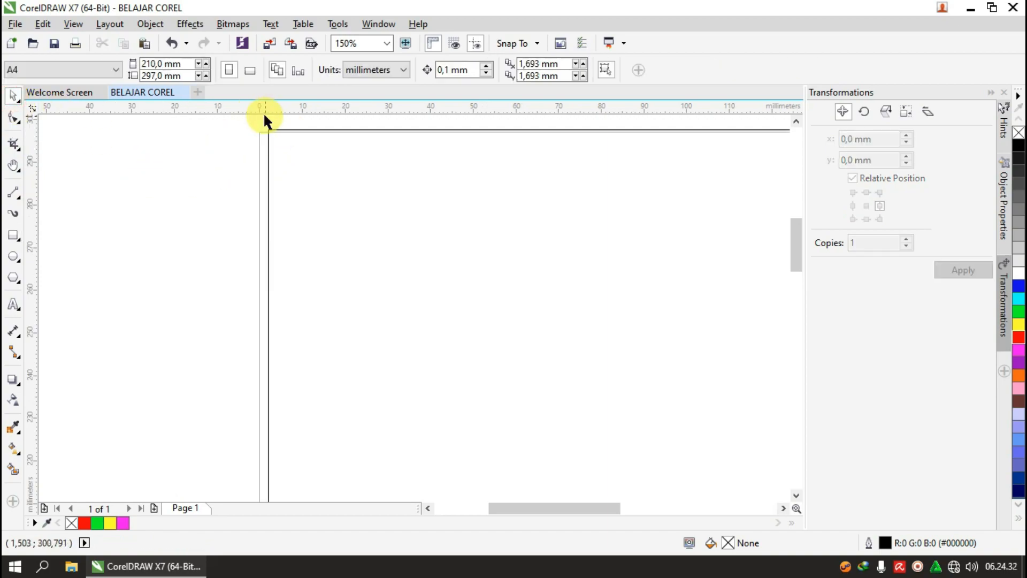
left_click(270, 129)
left_click_drag(165, 63, 107, 66)
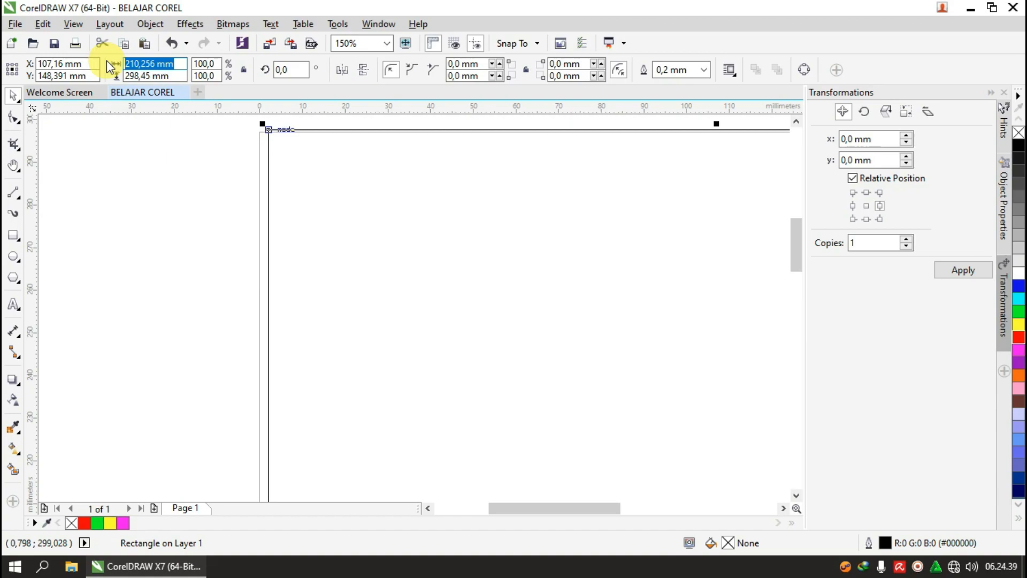
type("210")
key("Tab")
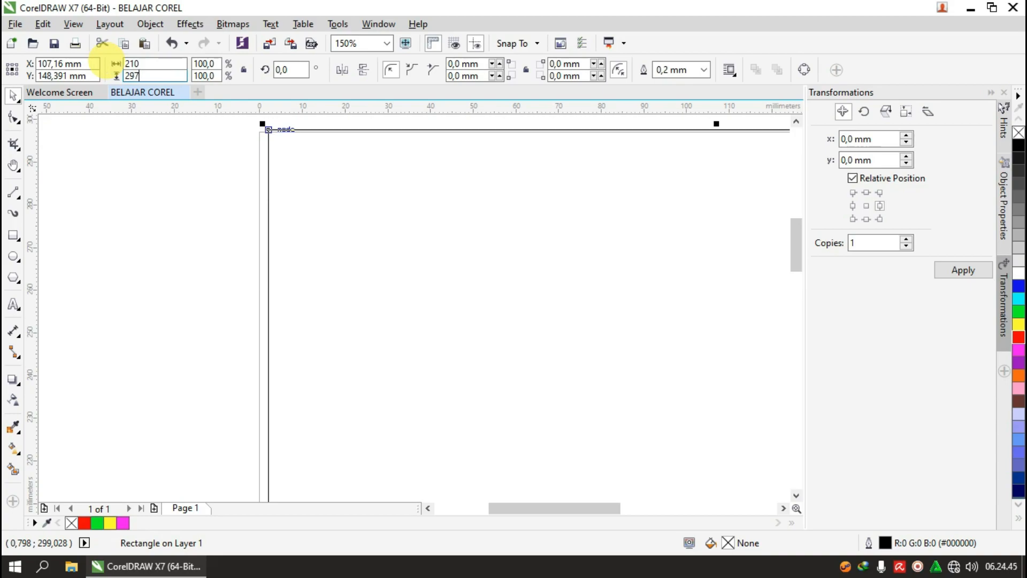
type("297")
key("Return")
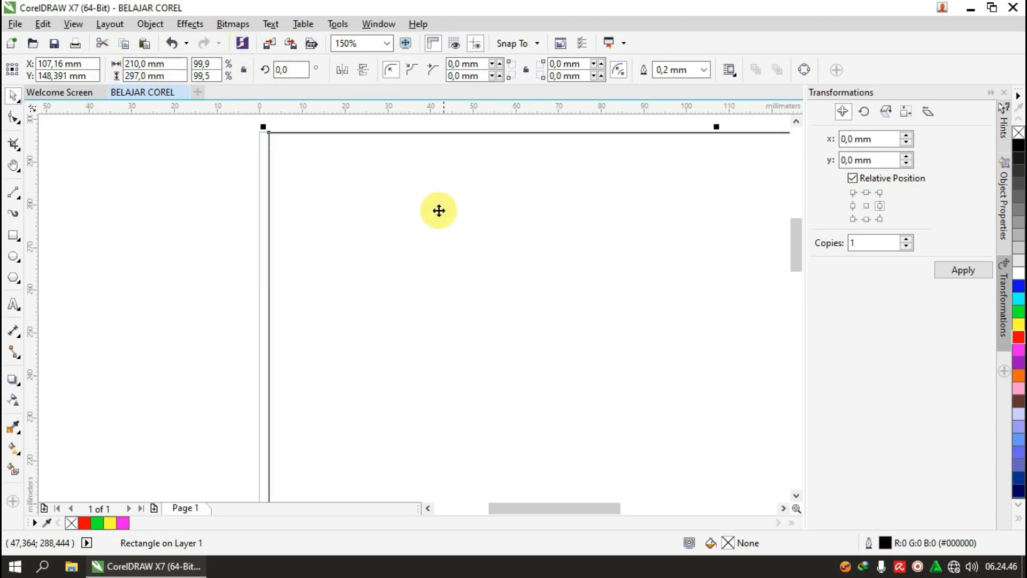
Center the resized rectangle on the page
scroll(281, 246, "down", 2)
scroll(362, 315, "down", 2)
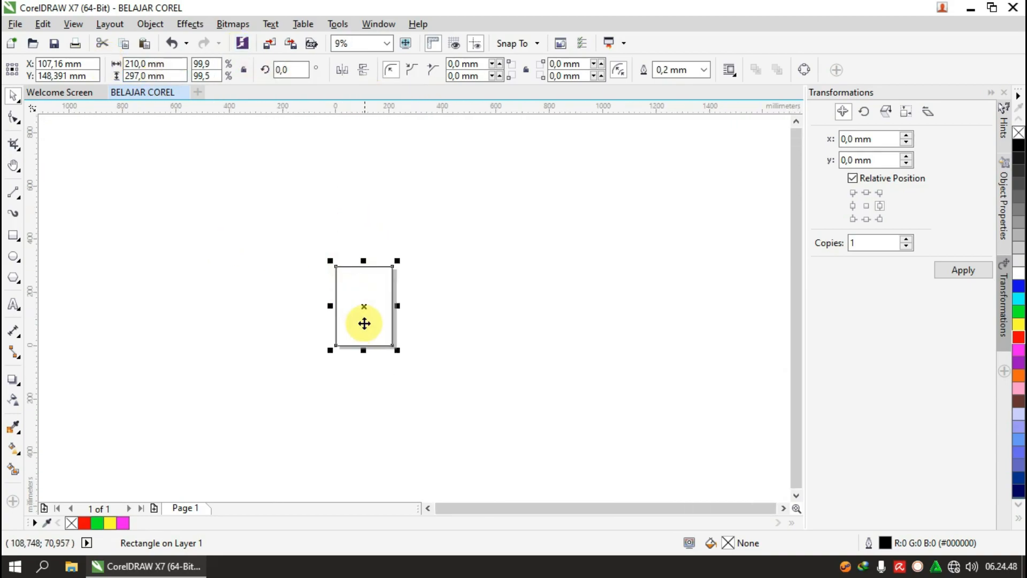
scroll(361, 307, "up", 4)
scroll(156, 194, "up", 3)
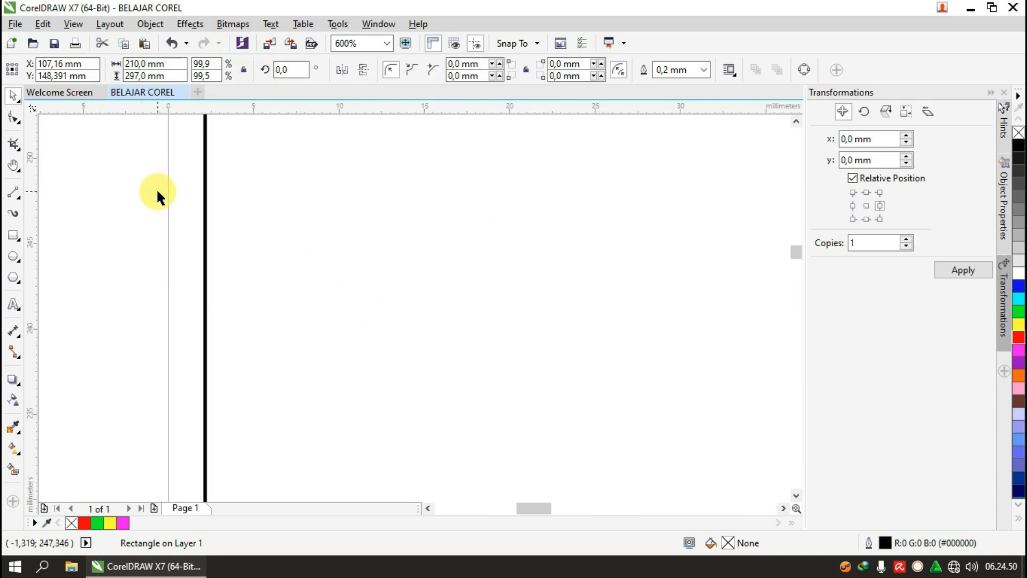
scroll(233, 198, "down", 4)
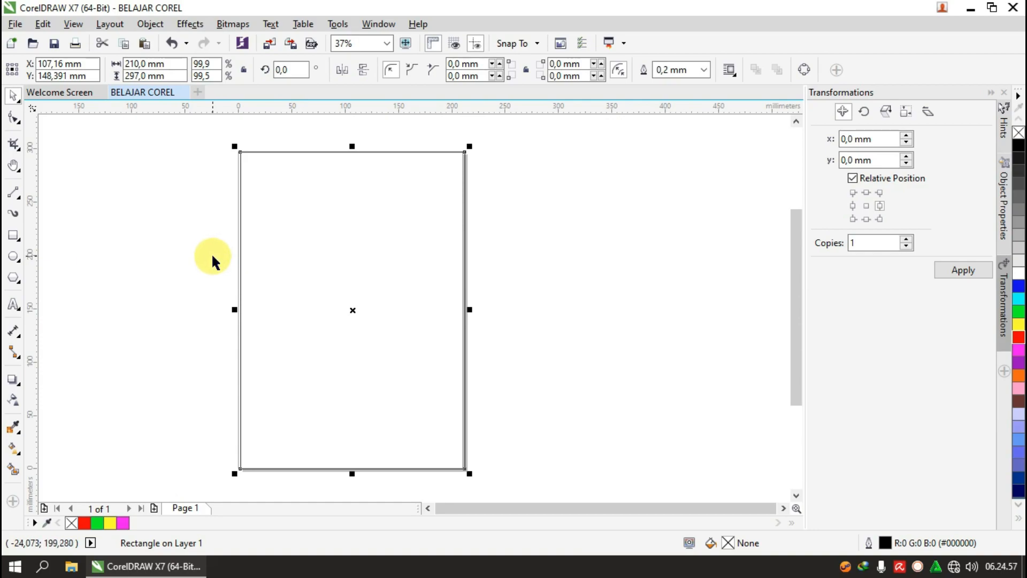
key("p")
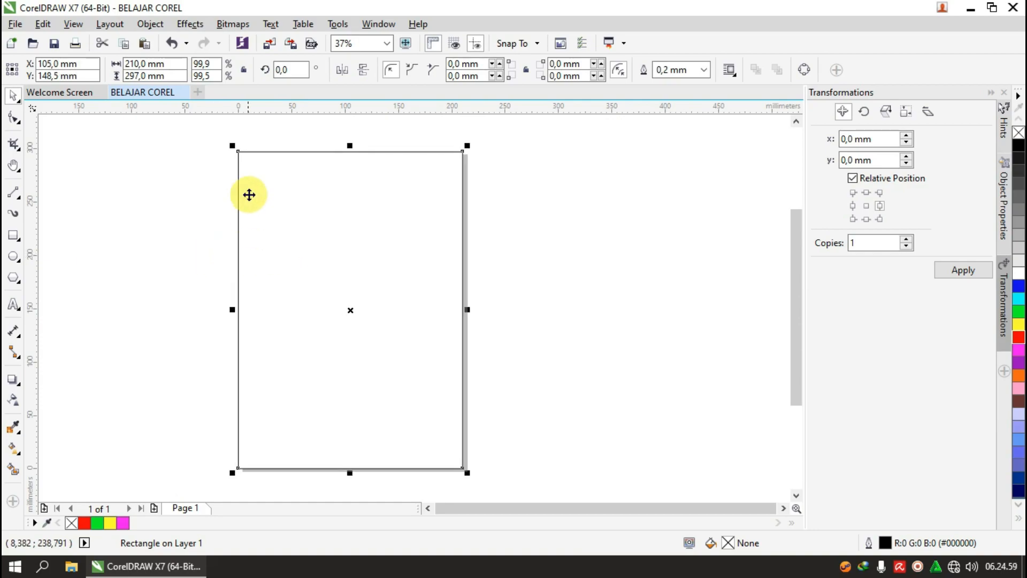
Examine how the rectangle's edges and corners line up with the page borders
scroll(241, 157, "up", 2)
scroll(241, 157, "up", 1)
scroll(248, 152, "down", 3)
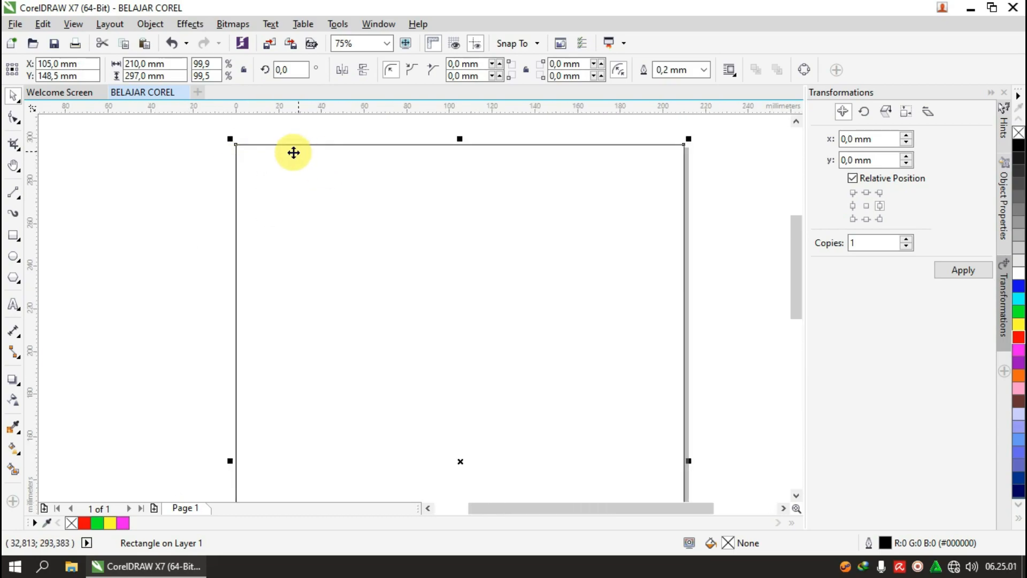
scroll(497, 143, "up", 4)
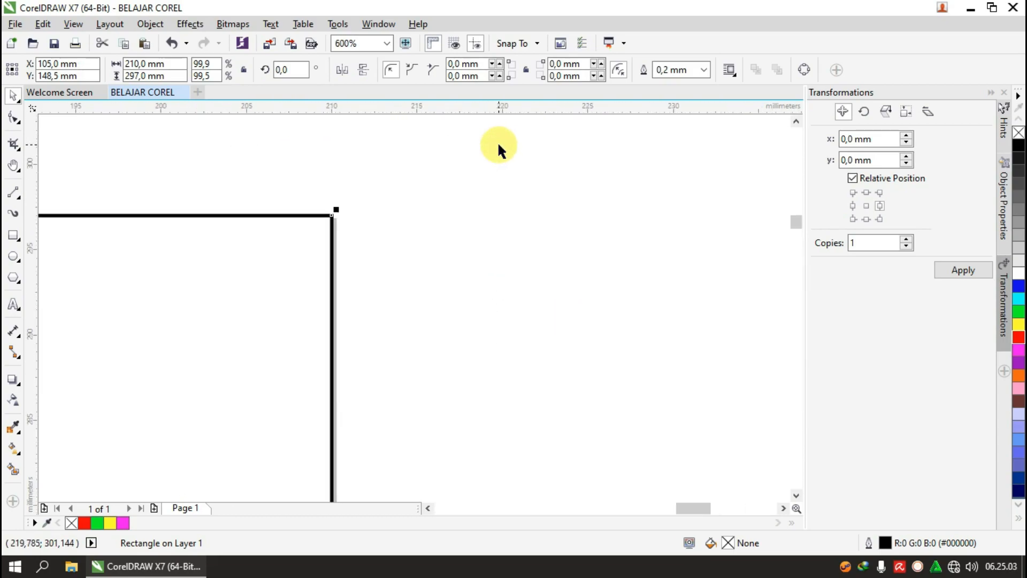
scroll(411, 157, "down", 3)
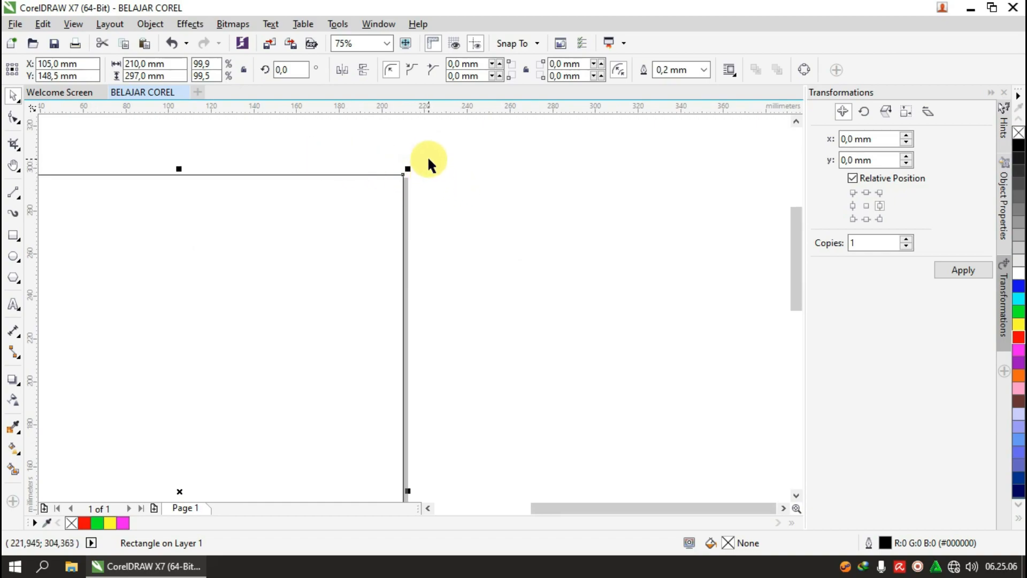
scroll(428, 158, "down", 3)
scroll(425, 163, "up", 2)
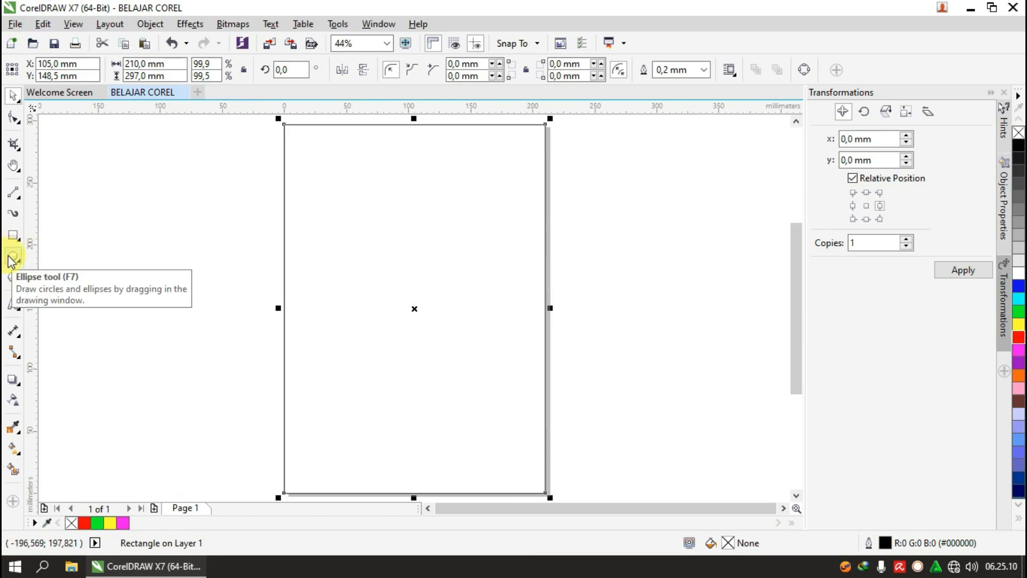
Clear the rectangle from the page and draw a circle about 55.8 mm wide, plus an ellipse about 46.7 x 23 mm below it
left_click(157, 182)
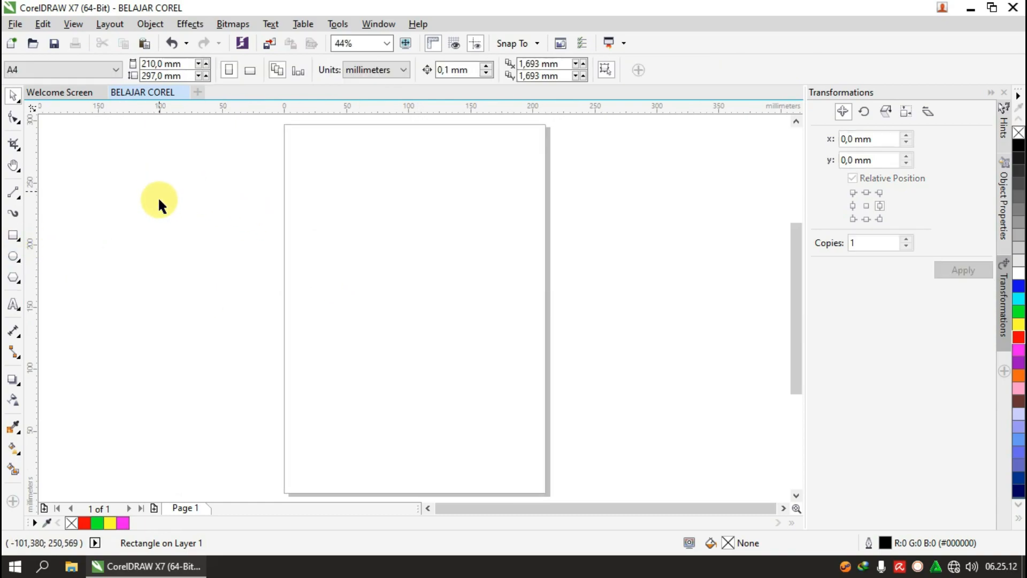
left_click(7, 258)
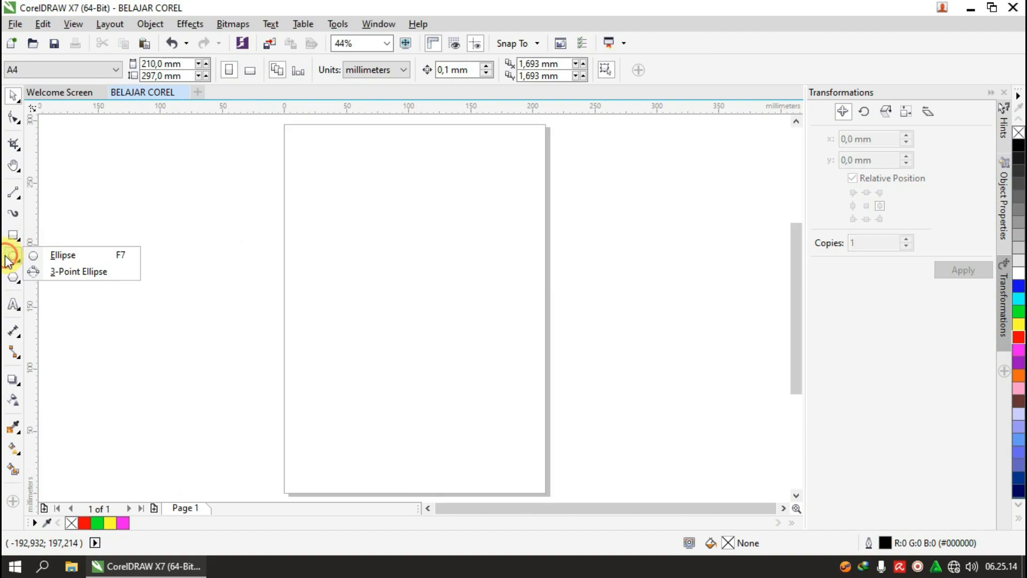
left_click(46, 255)
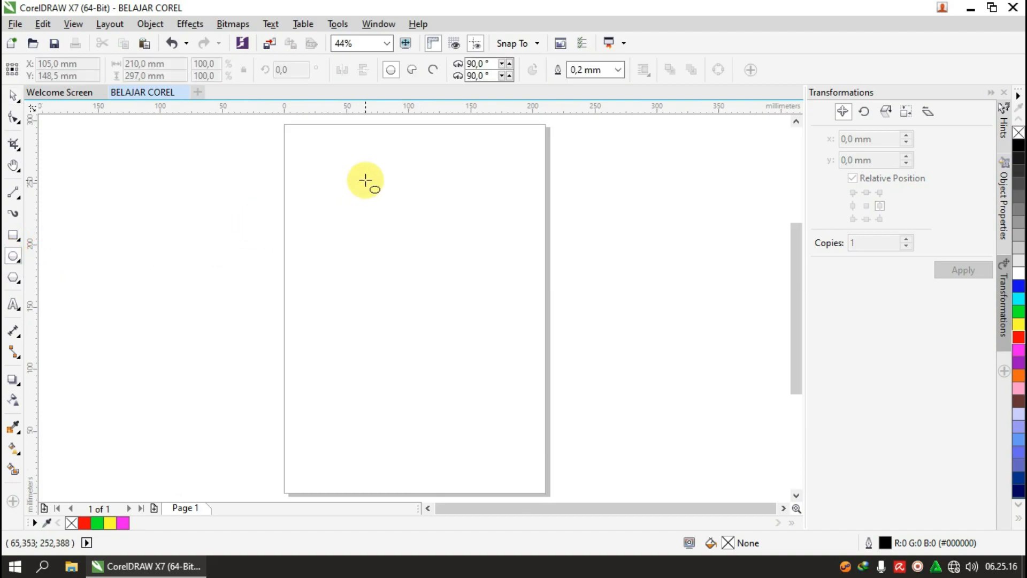
left_click_drag(359, 177, 422, 245)
left_click_drag(335, 288, 394, 316)
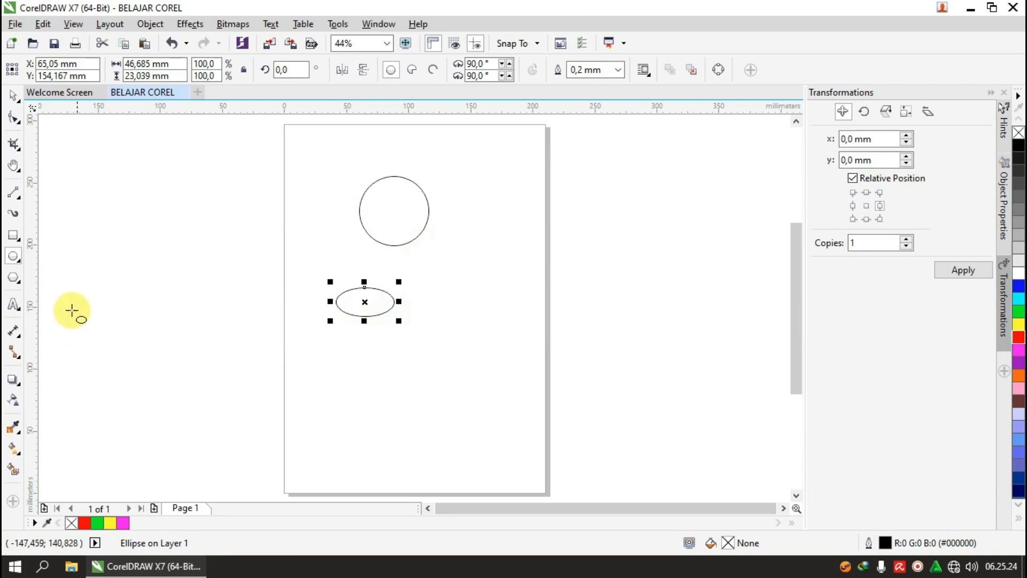
Draw a polygon about 66.3 x 55.4 mm beside the page's left edge and set its number of sides to 8
left_click(11, 280)
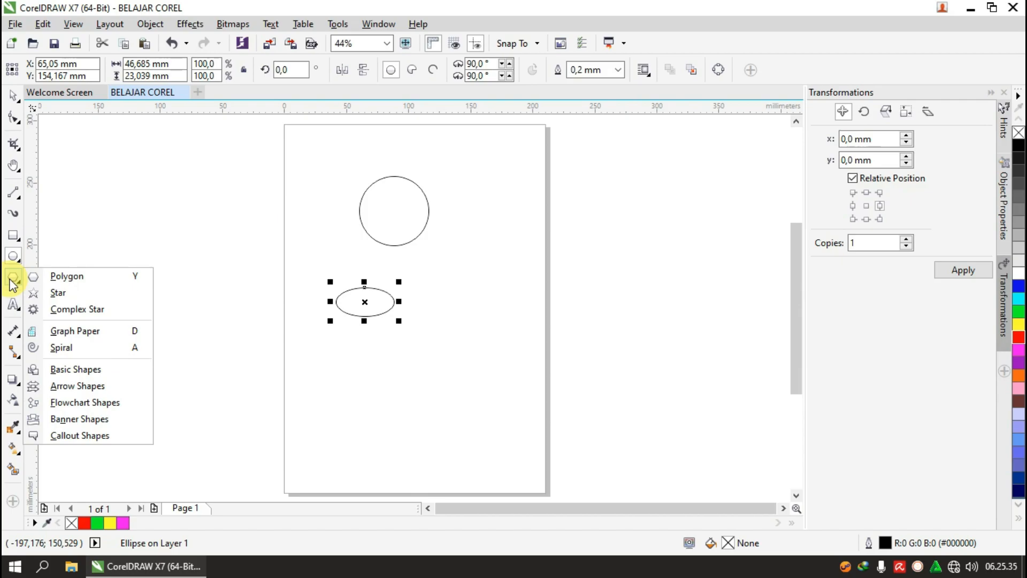
left_click(45, 276)
left_click_drag(127, 246, 206, 317)
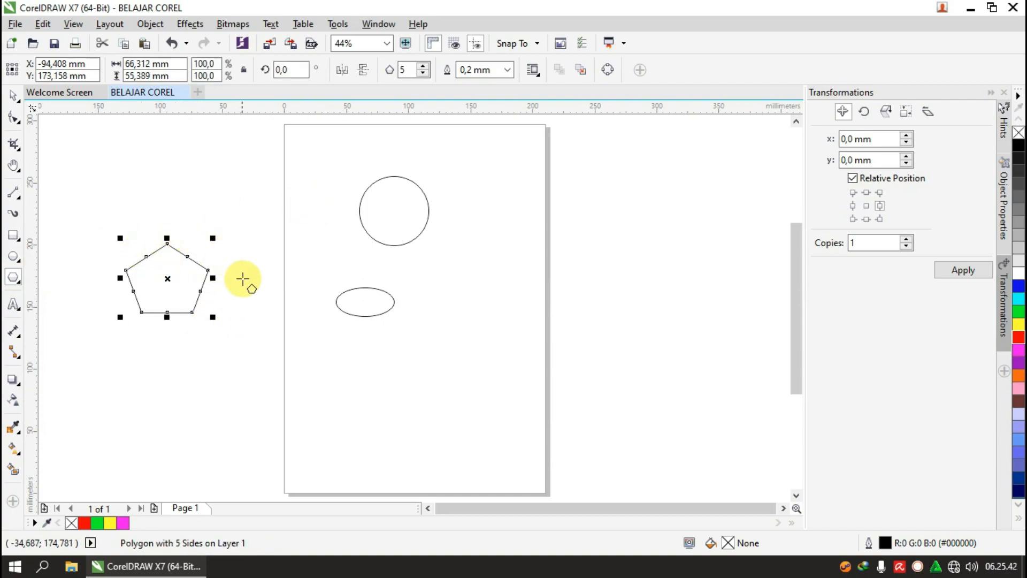
left_click(425, 67)
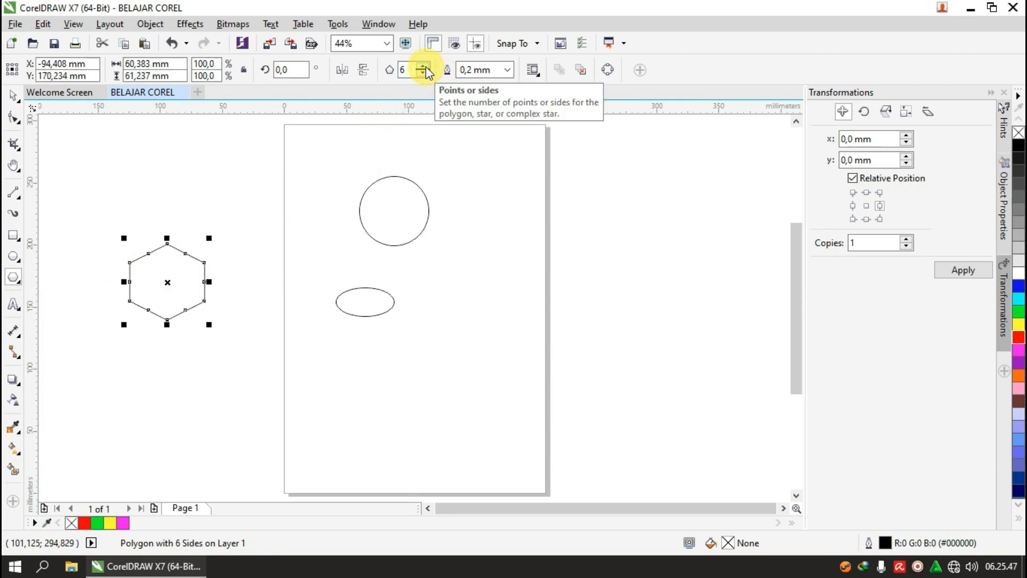
left_click(426, 67)
left_click(425, 67)
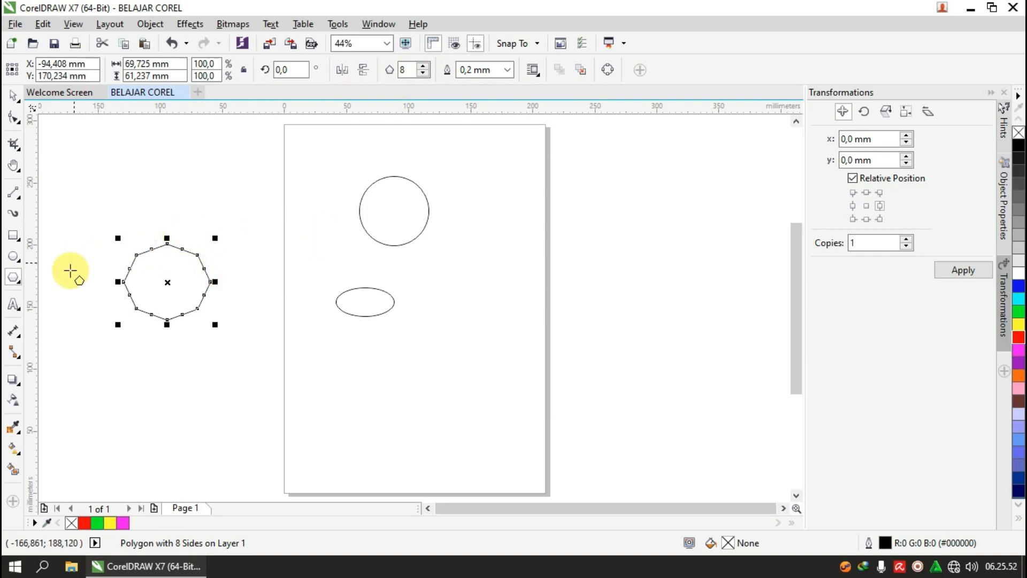
Draw a five-pointed star about 46.7 x 47.2 mm overlapping the page's left edge, level with the circle
left_click(12, 278)
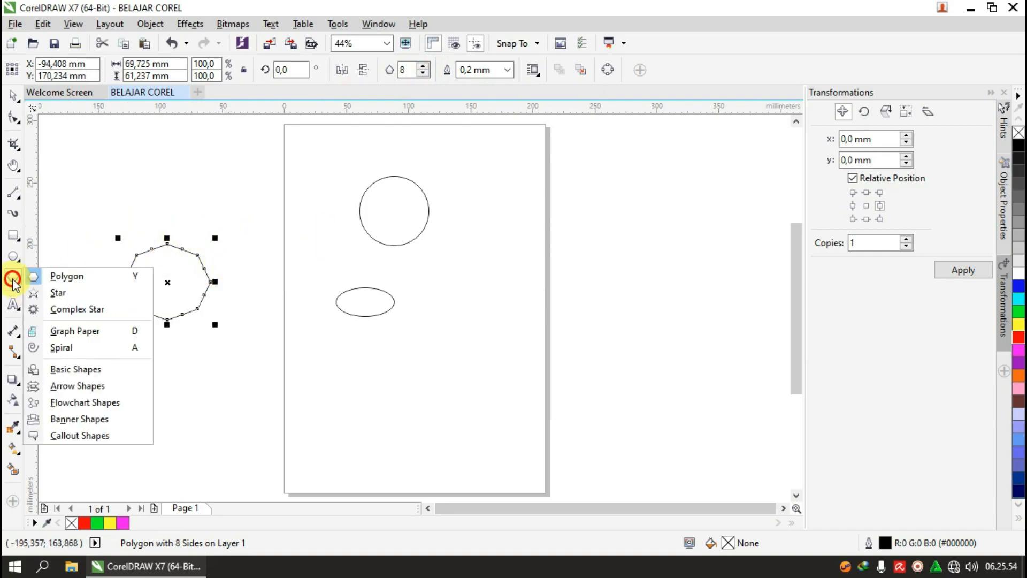
left_click(53, 292)
left_click_drag(234, 183, 298, 245)
Draw two ribbon banner shapes on the page, about 113.4 x 22.4 mm below the ellipse and about 100.6 x 18.2 mm beside the circle's lower edge
left_click(15, 277)
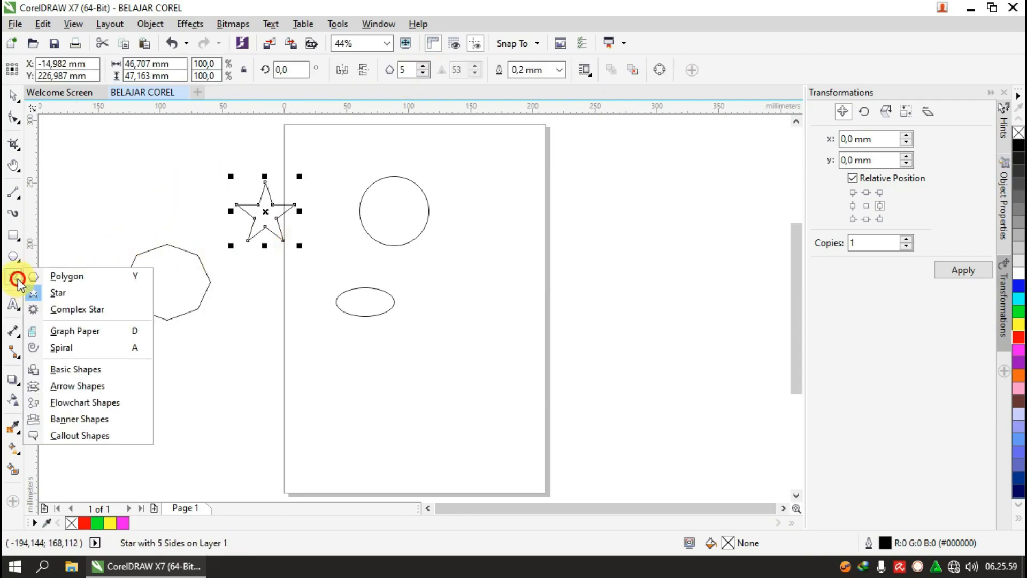
left_click(100, 419)
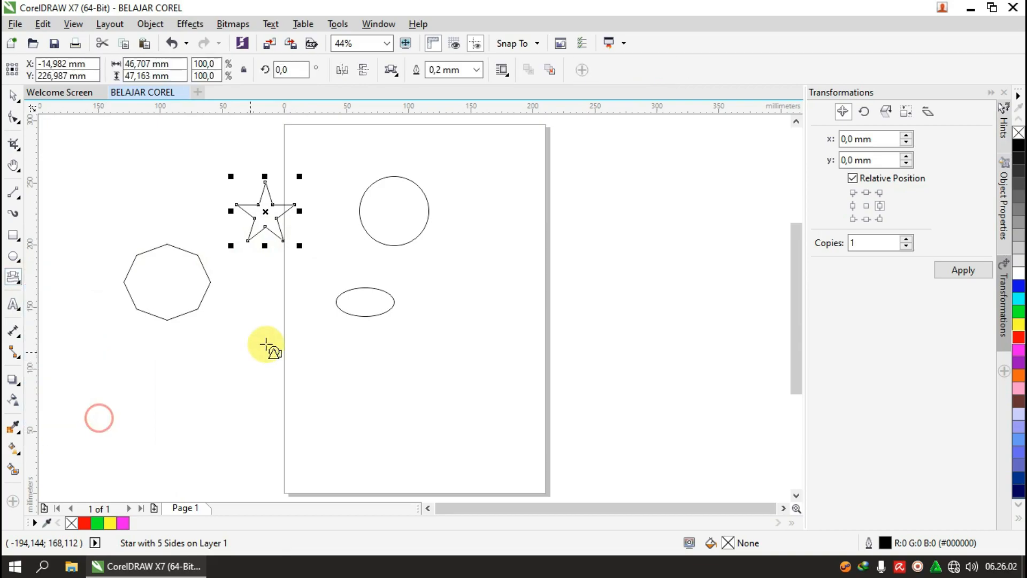
left_click_drag(320, 342, 467, 366)
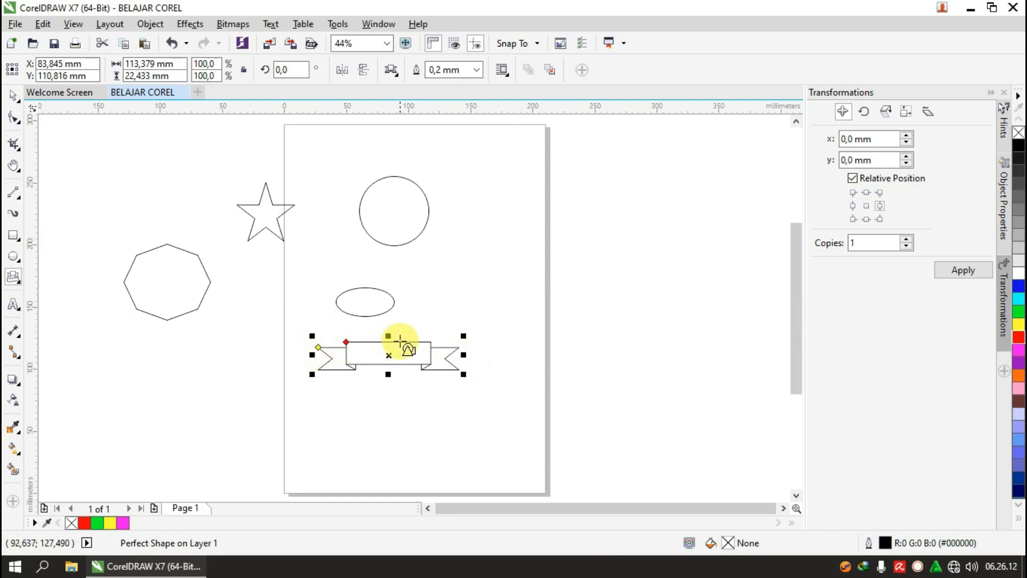
left_click(411, 254)
left_click_drag(412, 254, 540, 277)
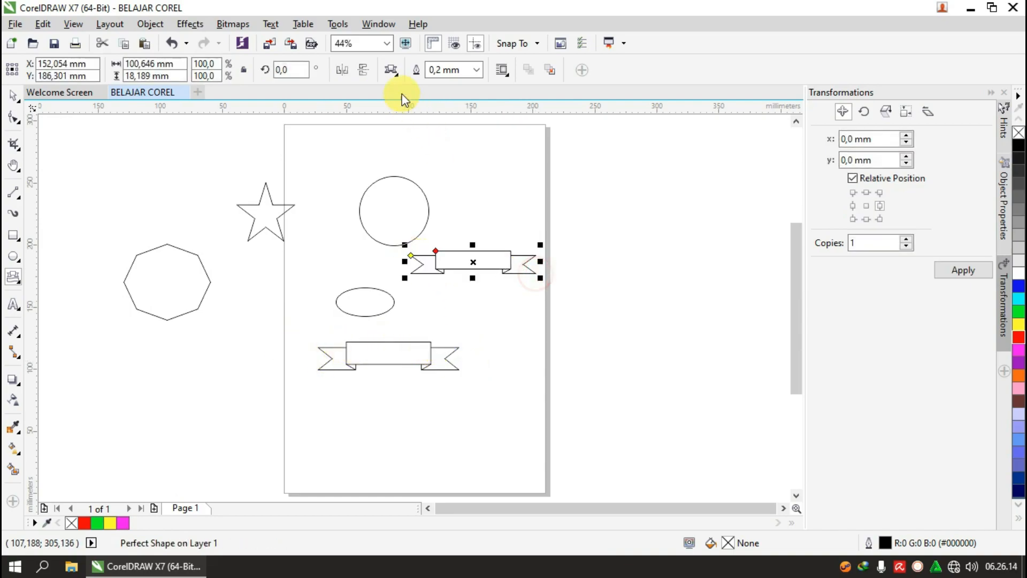
Choose the jagged explosion banner shape and draw it about 71.5 x 63.1 mm in the page's upper-right area
left_click(397, 74)
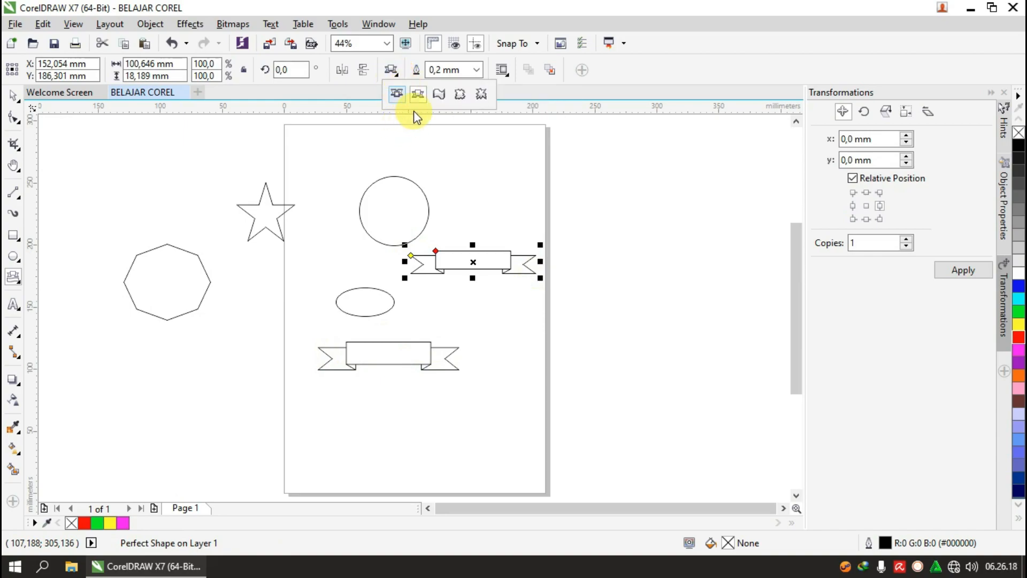
left_click(455, 95)
left_click_drag(436, 144, 532, 230)
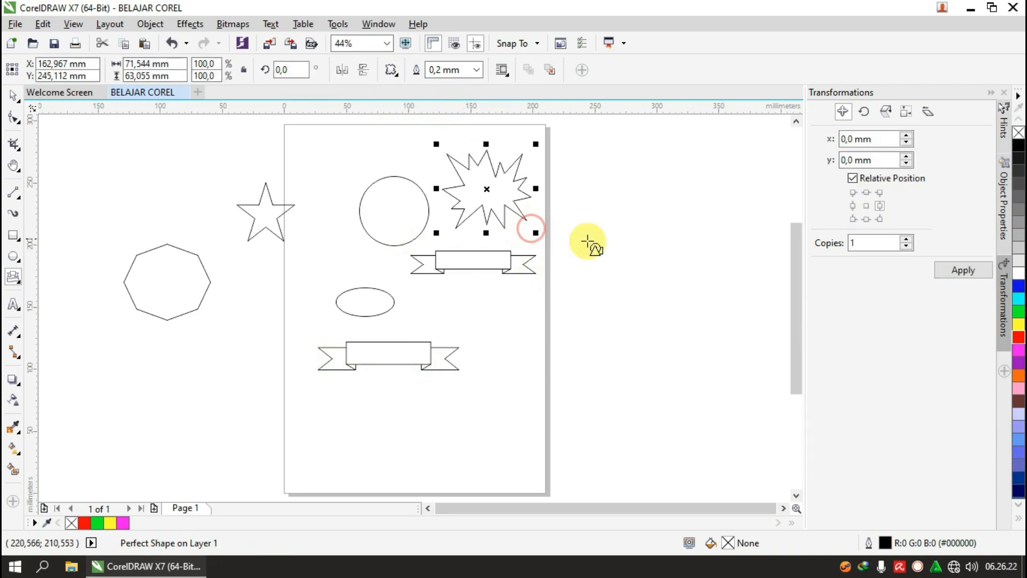
Fill the explosion shape with red, the circle with purple, the upper banner with pink and the ellipse with cyan
left_click(1018, 337)
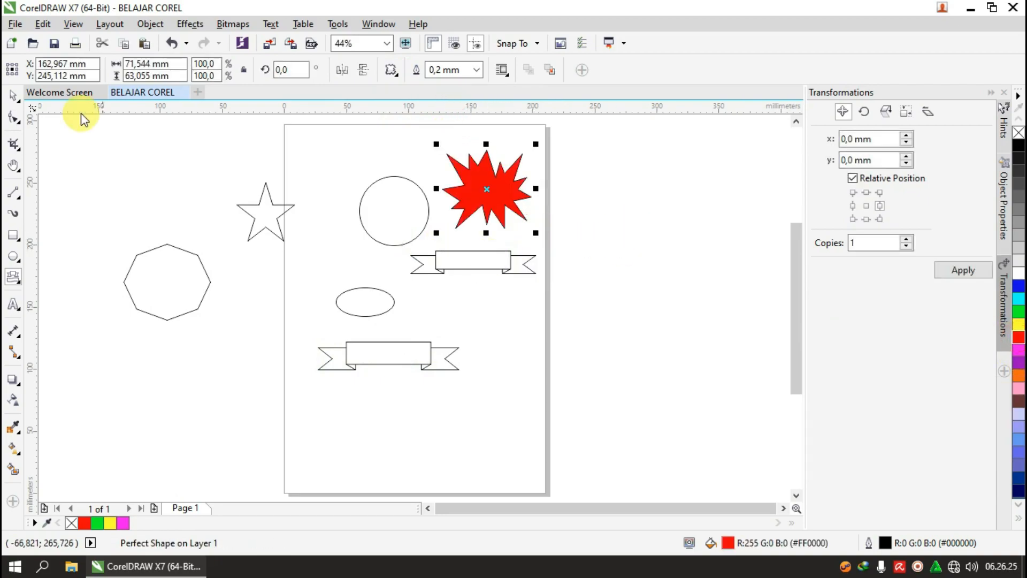
left_click(12, 95)
left_click(371, 222)
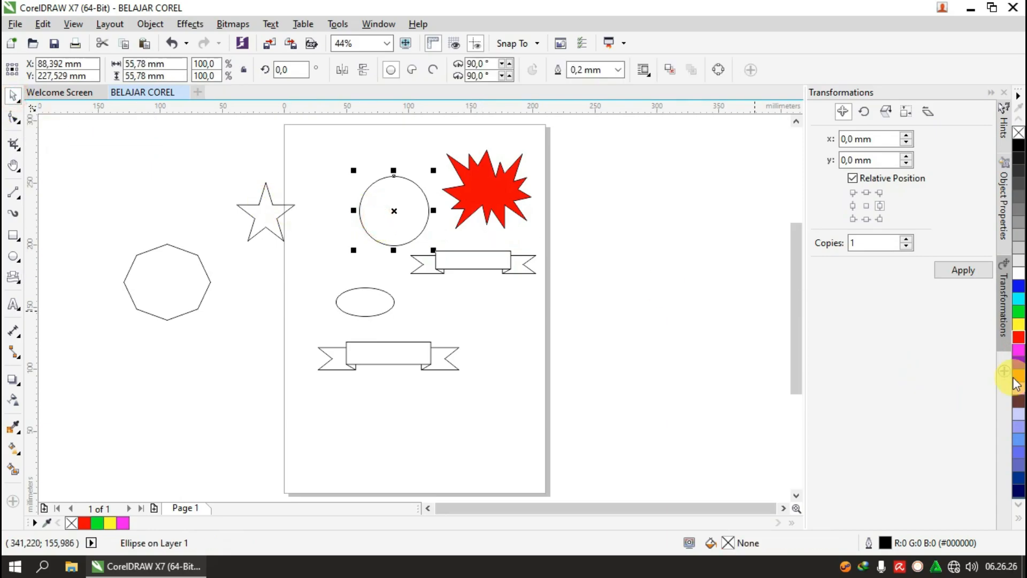
left_click(1018, 362)
left_click(496, 267)
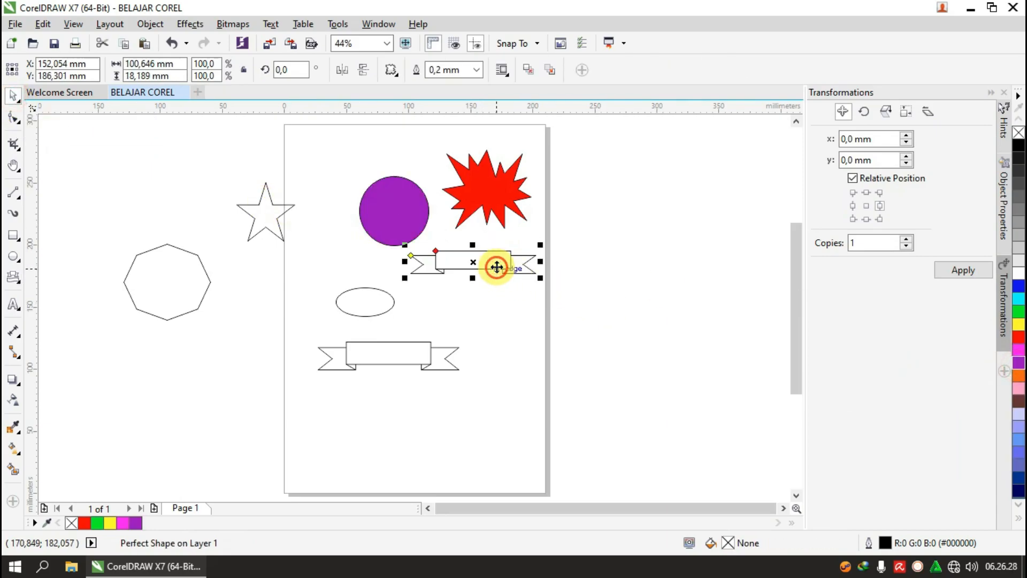
left_click(1018, 391)
left_click(352, 294)
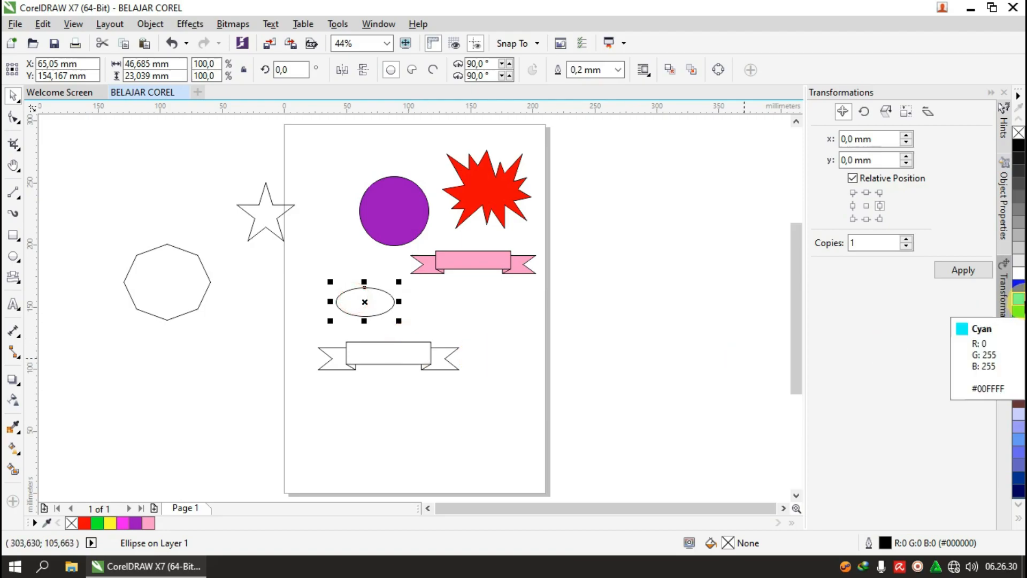
left_click(1018, 300)
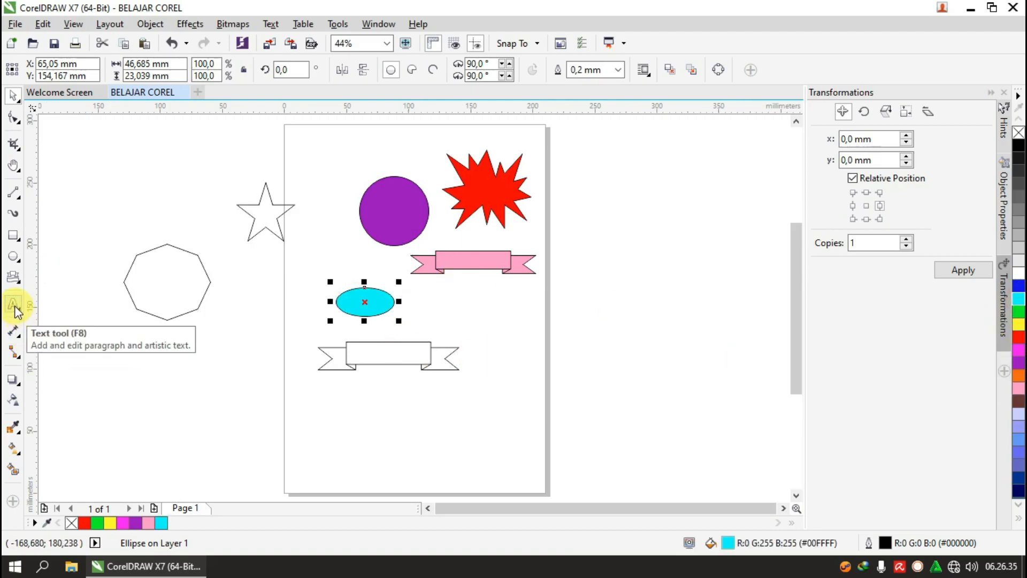
Select all the shapes in the drawing and delete them
left_click(55, 245)
key("ctrl+a")
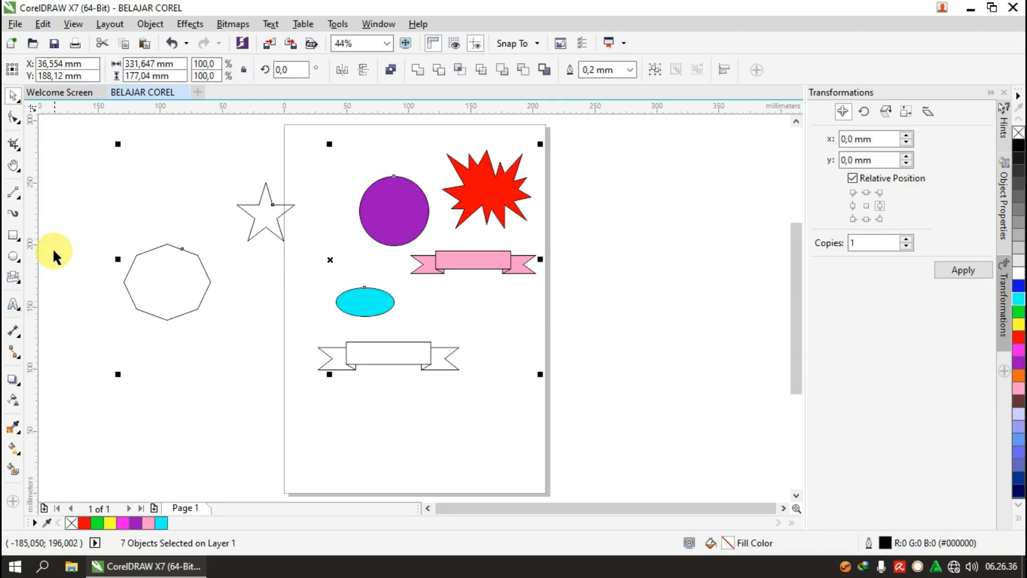
key("Delete")
Add the artistic text "BELAJAR COREL" in the upper part of the page
left_click(10, 304)
left_click(53, 299)
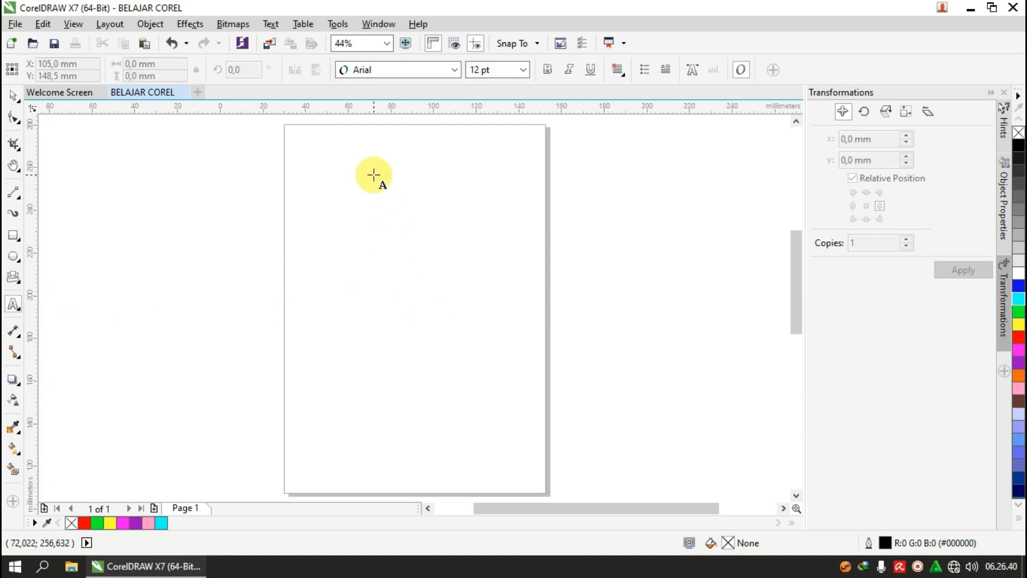
left_click(327, 190)
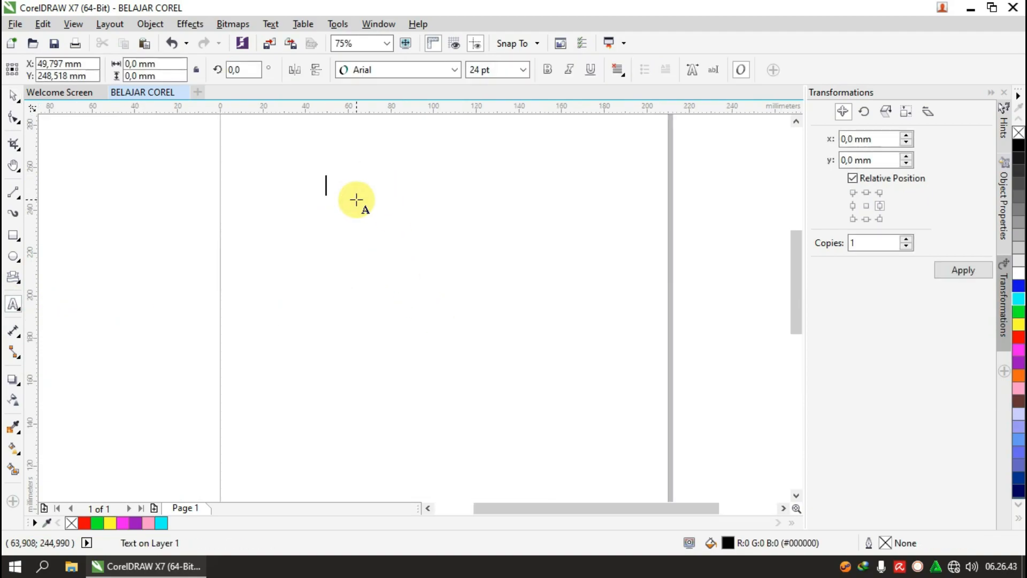
type("BELAJAR COREL")
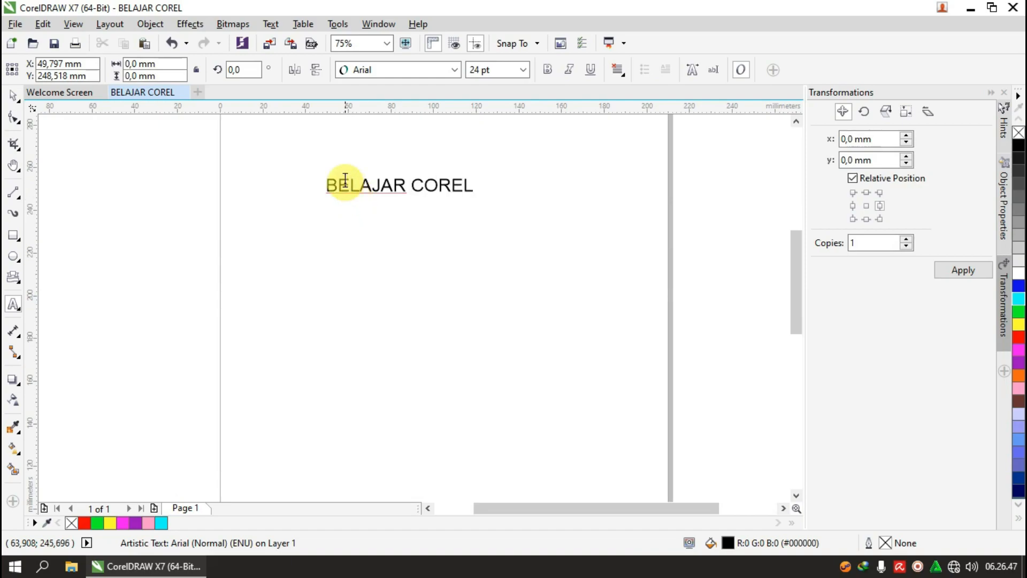
key("Escape")
left_click(13, 95)
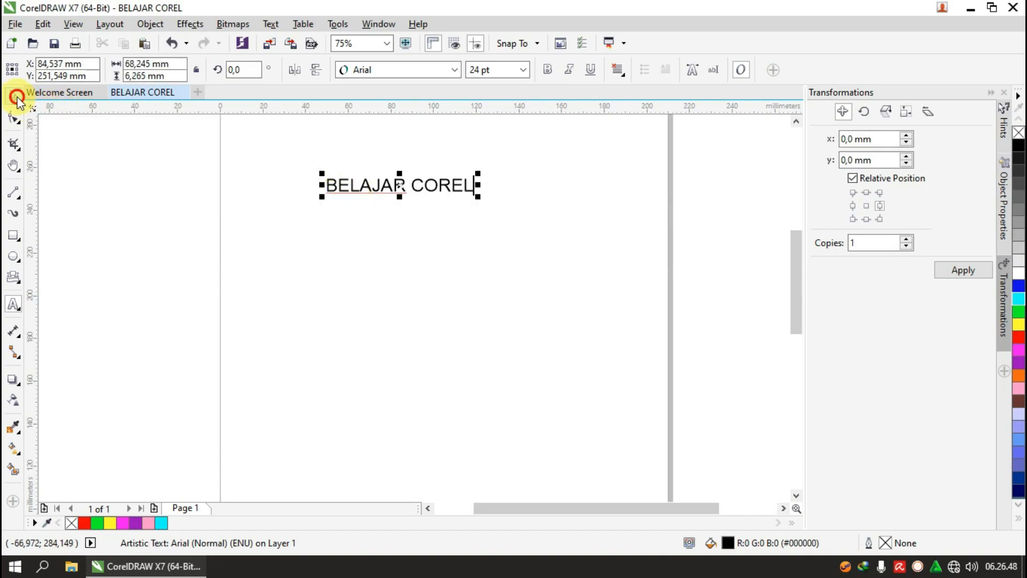
Change the font of the "BELAJAR COREL" text to Bombing
left_click(400, 69)
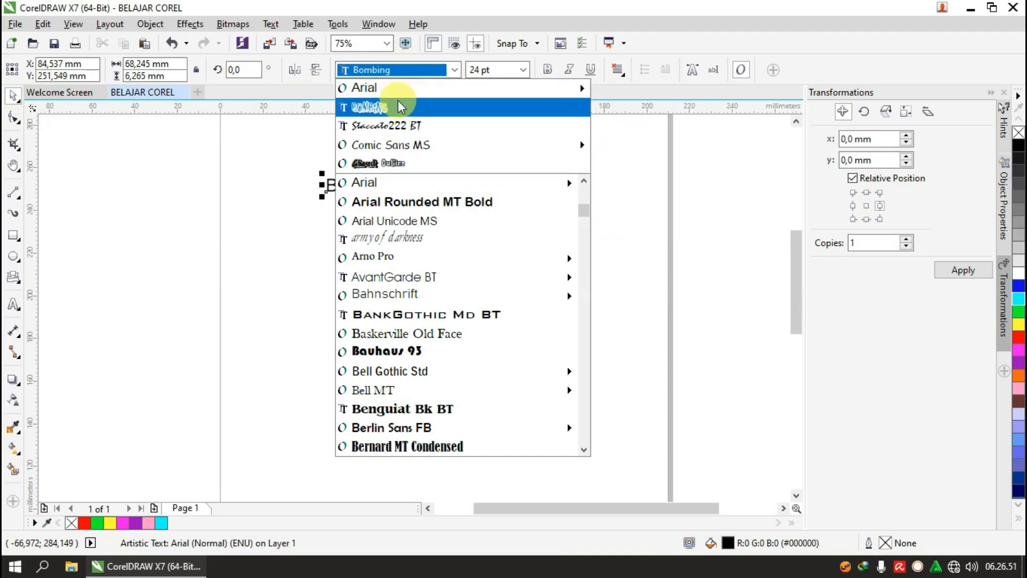
left_click(400, 107)
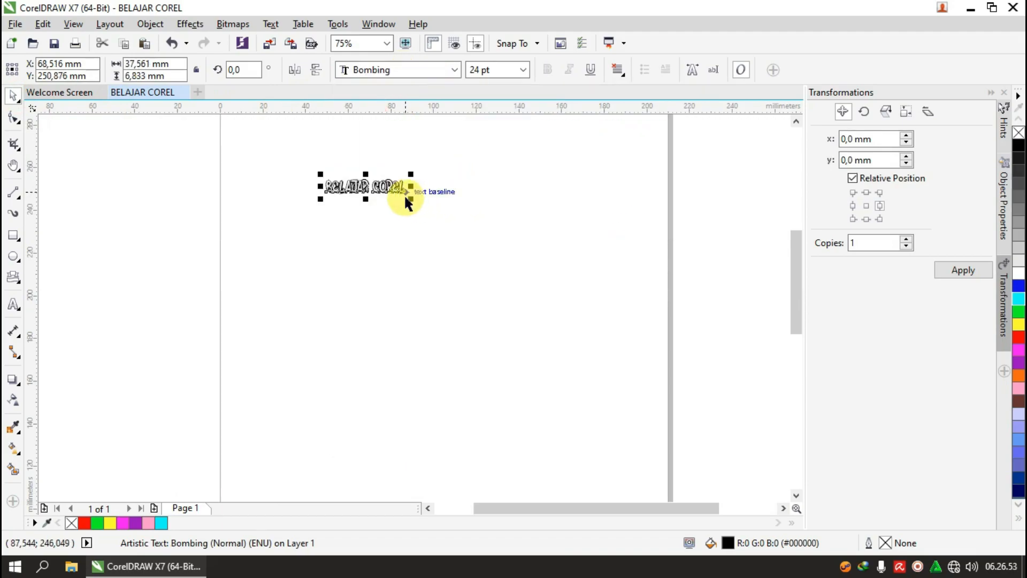
scroll(404, 202, "up", 2)
left_click(392, 184)
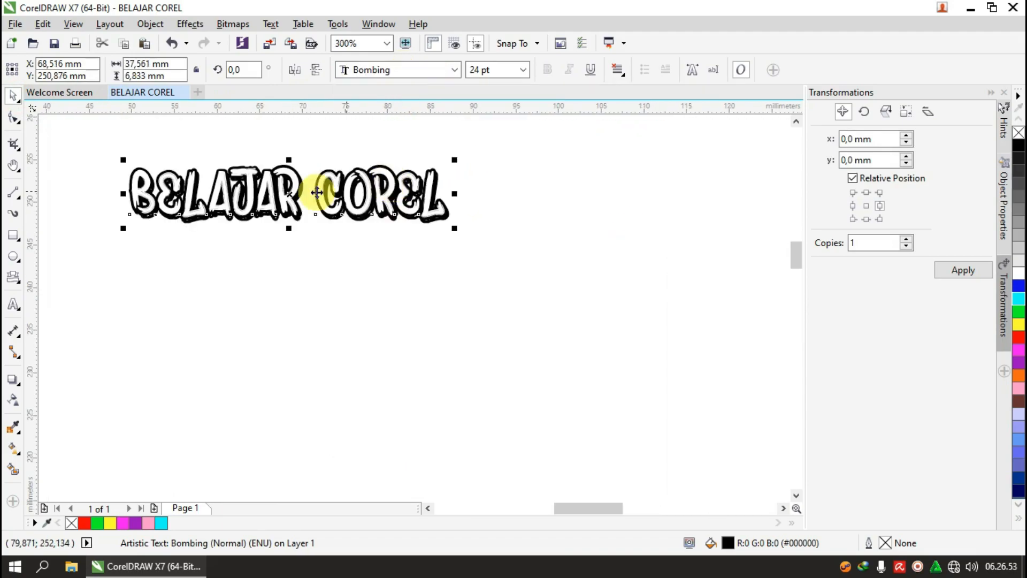
Set the "BELAJAR COREL" text to 36 pt and color it red
left_click(522, 78)
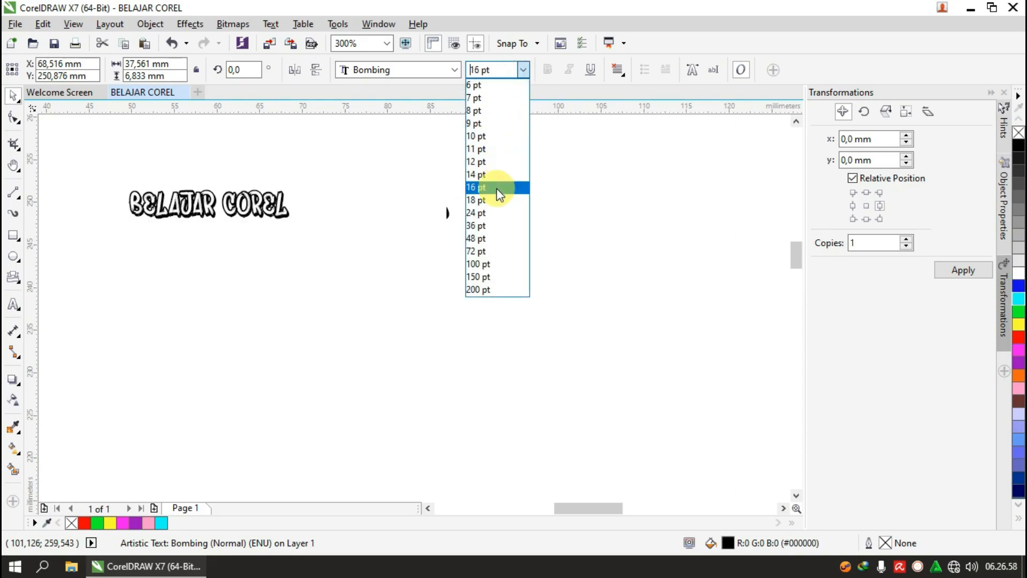
left_click(494, 225)
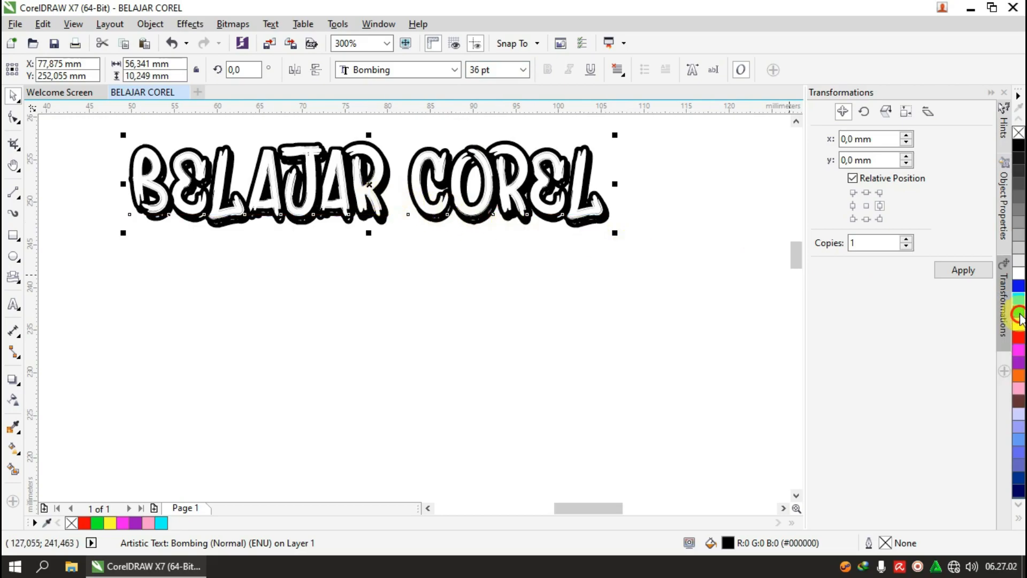
right_click(1021, 314)
right_click(1021, 340)
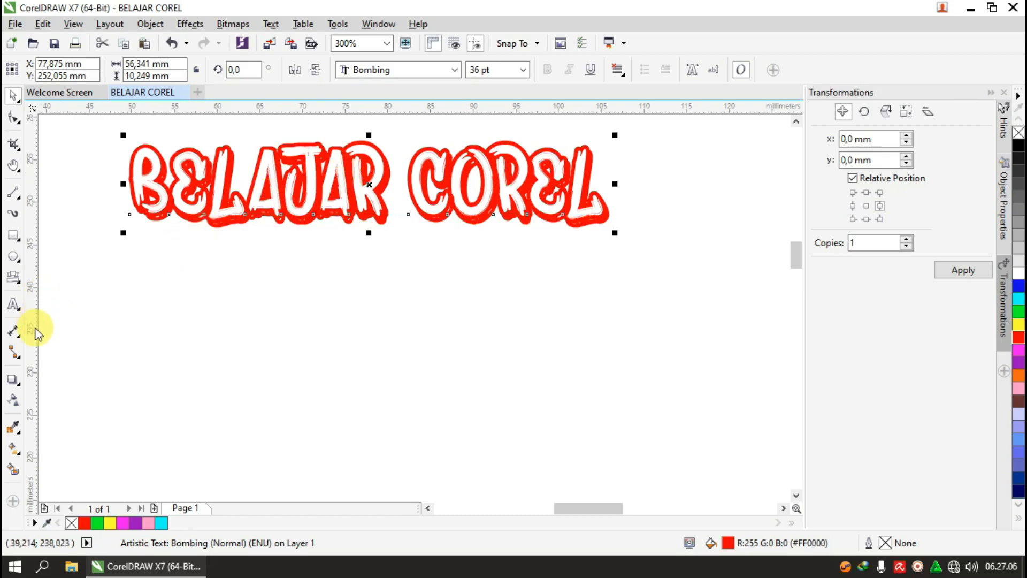
Apply a drop shadow running horizontally across the "BELAJAR COREL" text and set the shadow color to green
left_click(16, 380)
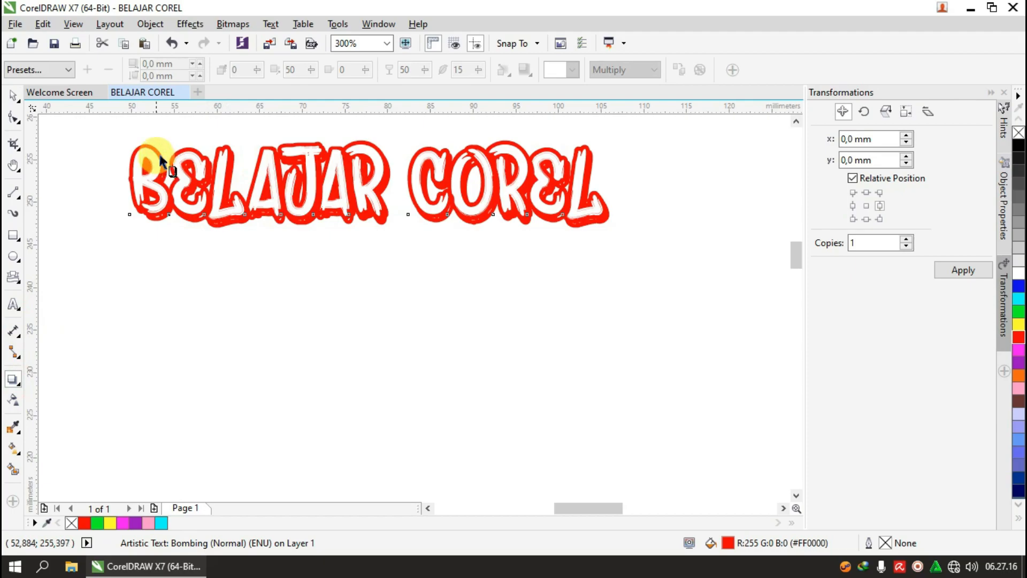
left_click_drag(151, 149, 596, 191)
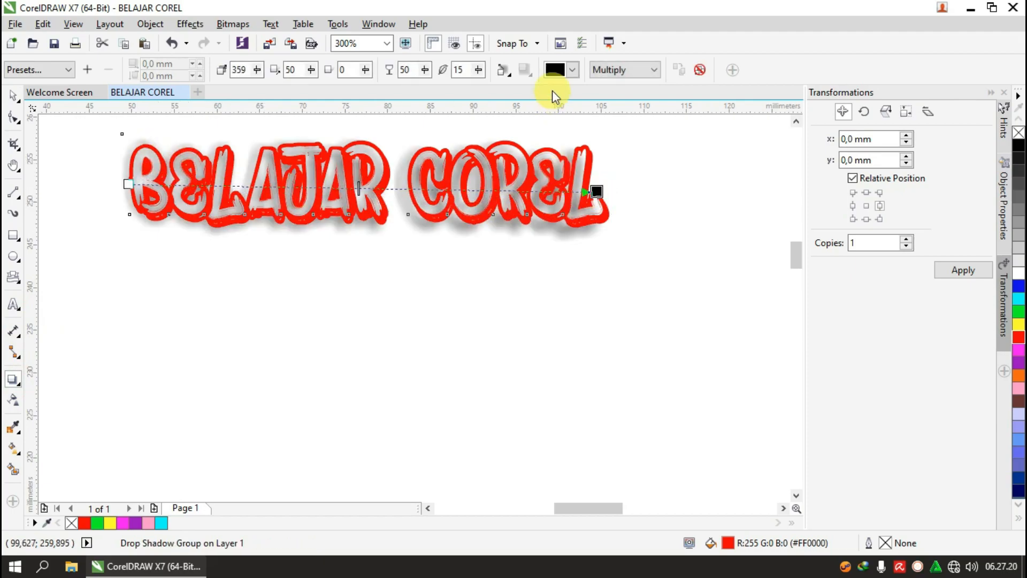
left_click(572, 69)
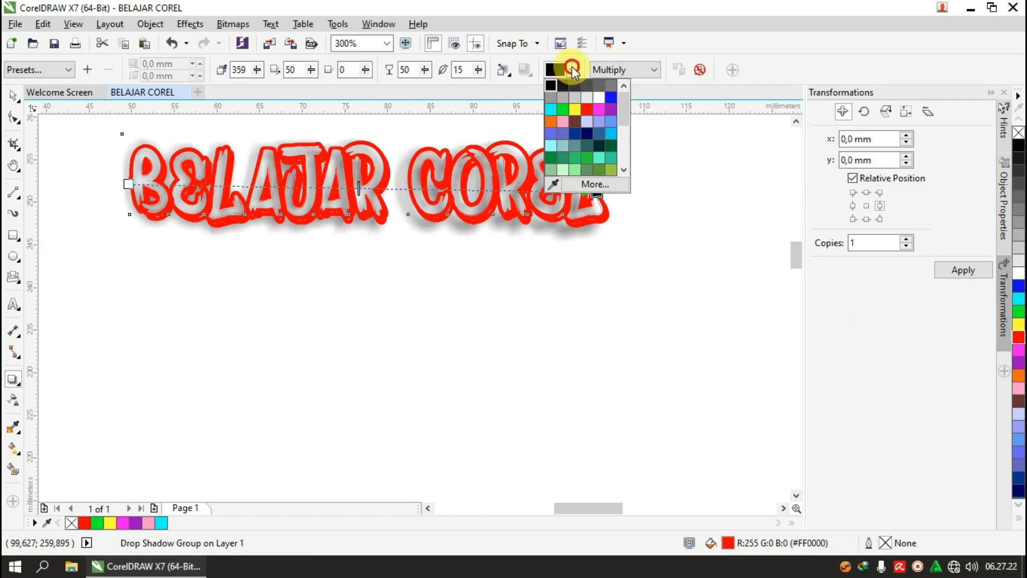
left_click(569, 108)
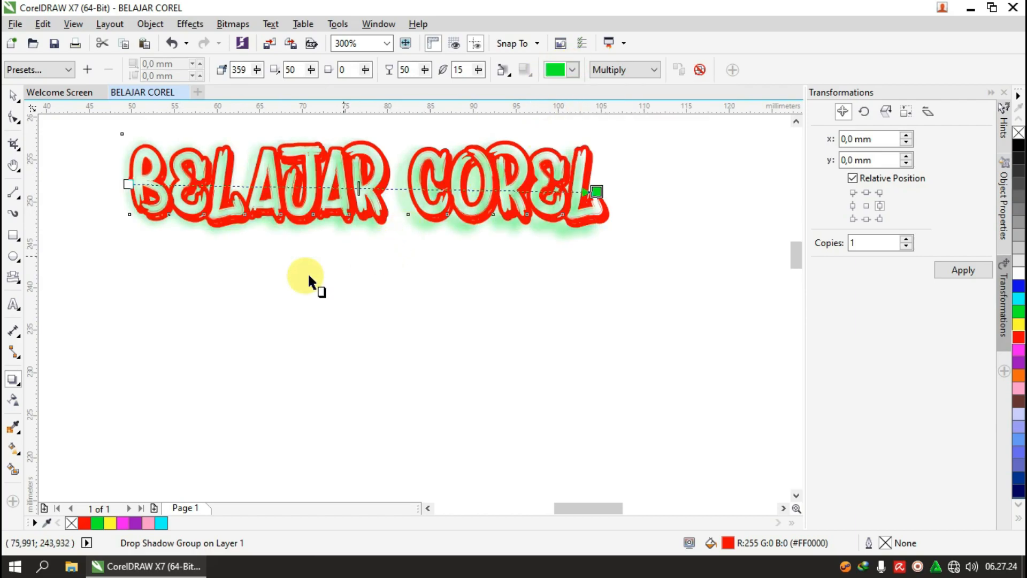
Draw a rectangle about 6.4 by 5.9 mm below the start of the "BELAJAR COREL" text and fill it red
left_click(16, 387)
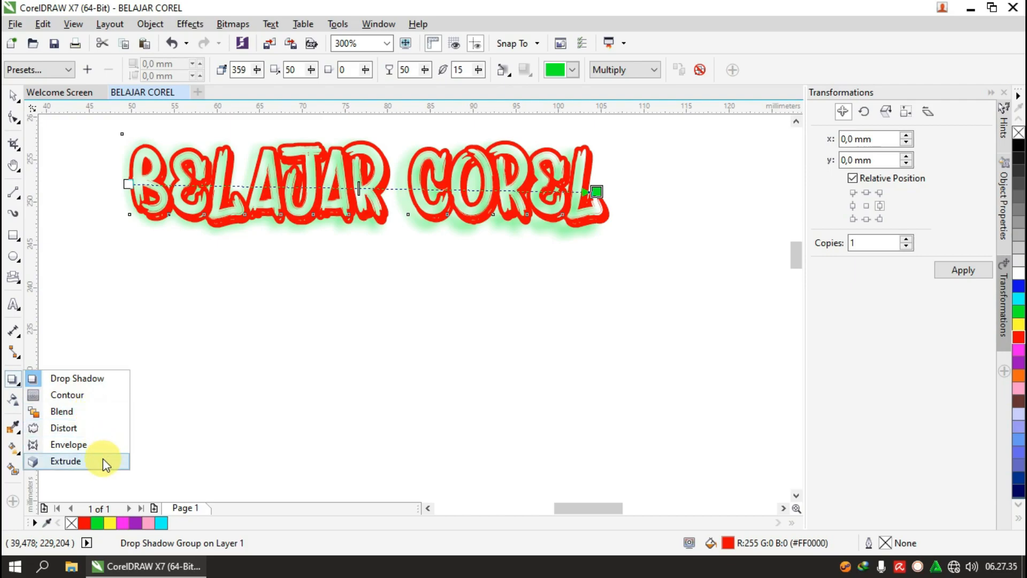
left_click(71, 413)
left_click(13, 94)
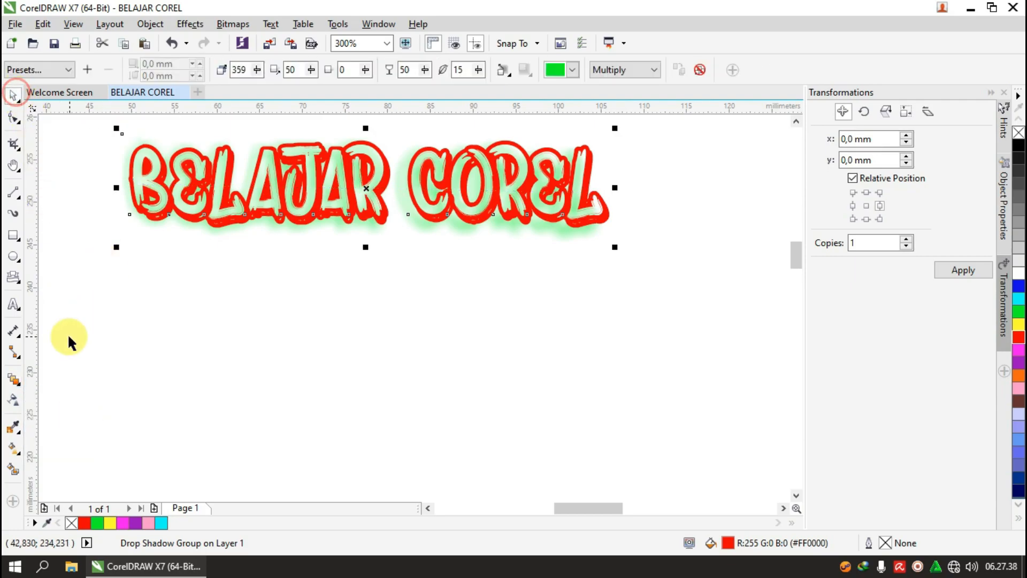
left_click(14, 235)
left_click_drag(142, 296, 197, 346)
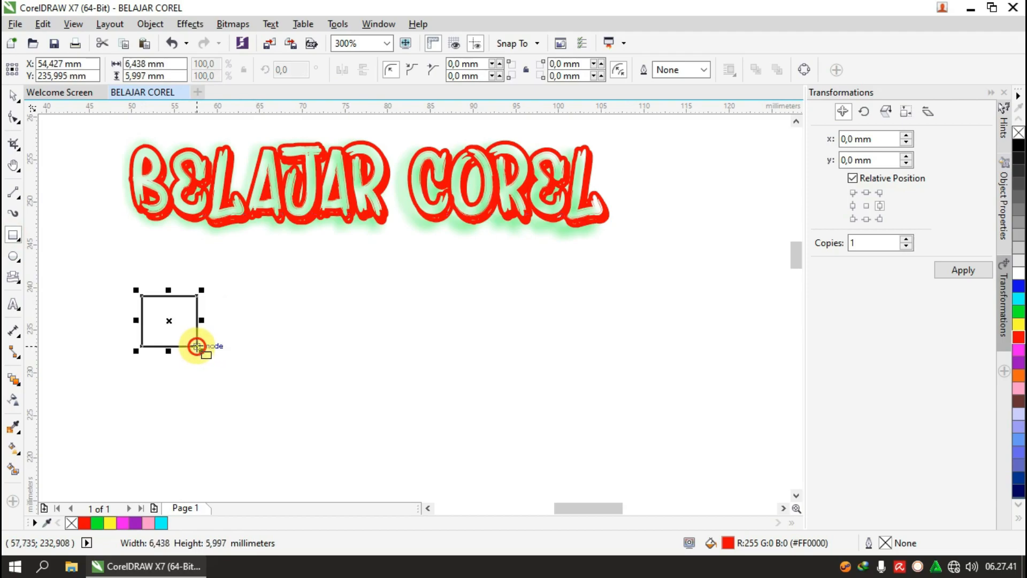
left_click(1016, 335)
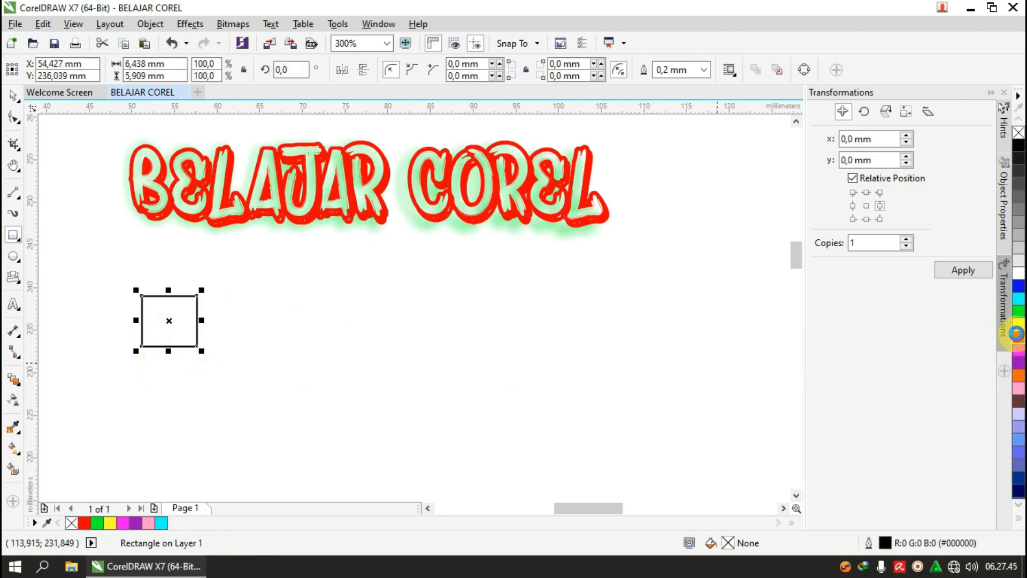
left_click(963, 269)
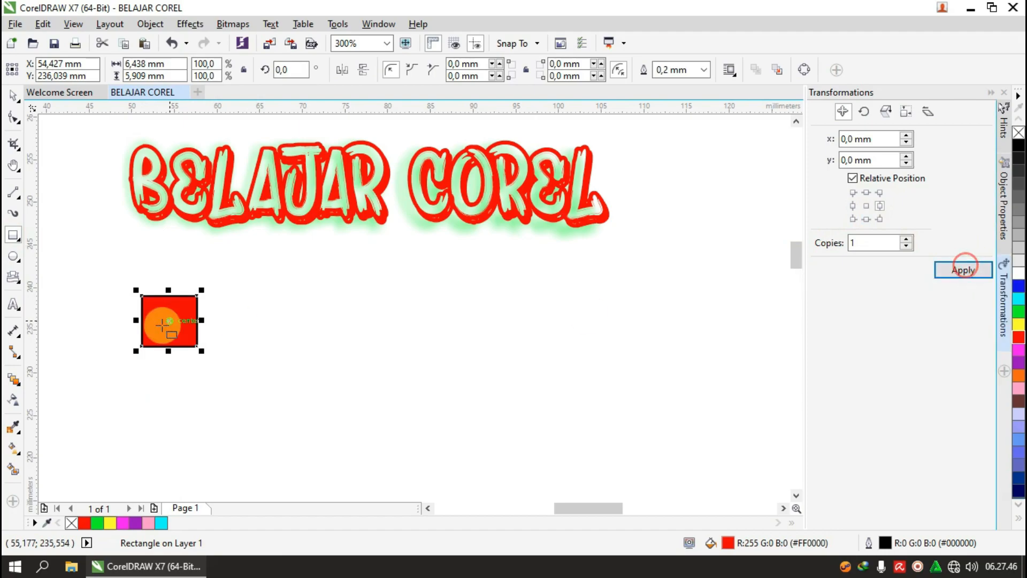
Copy the red square about 20 mm horizontally to the right and fill the copy green
left_click(13, 95)
left_click_drag(191, 324, 369, 326)
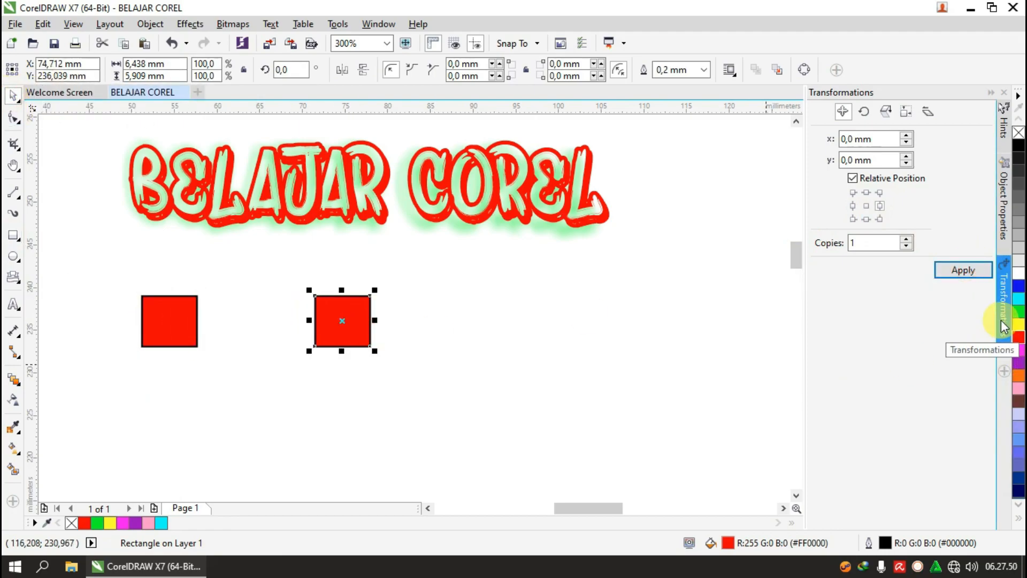
left_click(1019, 311)
left_click(221, 321)
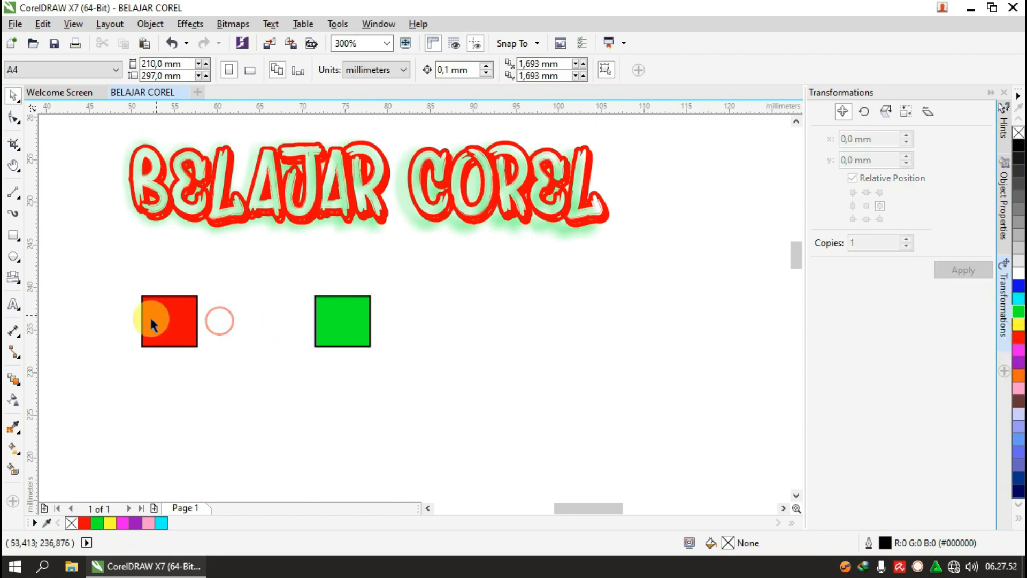
Blend the red square into the green square with 20 steps
left_click(13, 379)
left_click_drag(158, 321, 338, 321)
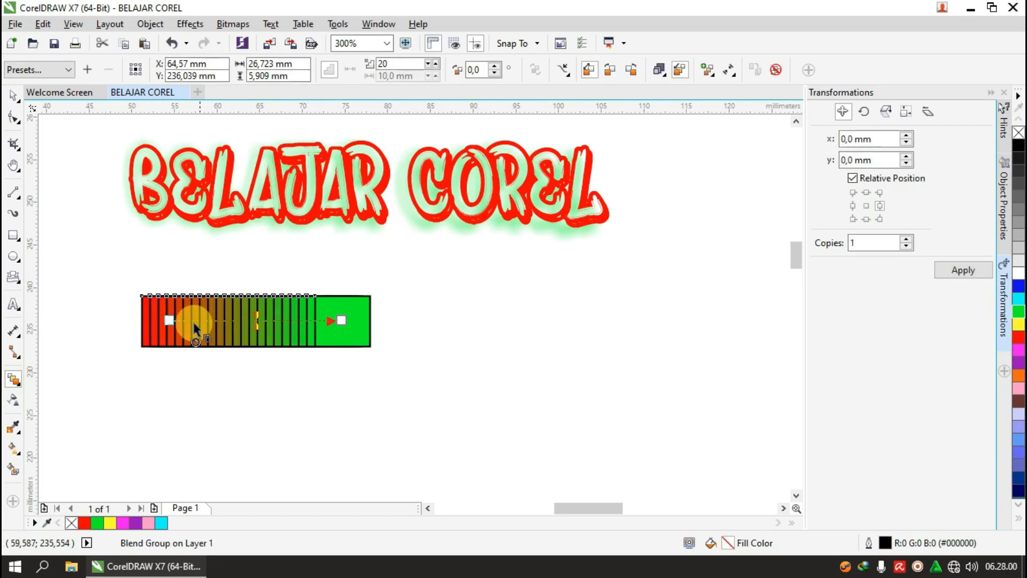
scroll(191, 325, "up", 2)
scroll(188, 321, "down", 1)
Try moving the blend's green end square down and to the right, away from the red square
left_click(13, 97)
left_click(284, 252)
left_click_drag(469, 319, 692, 362)
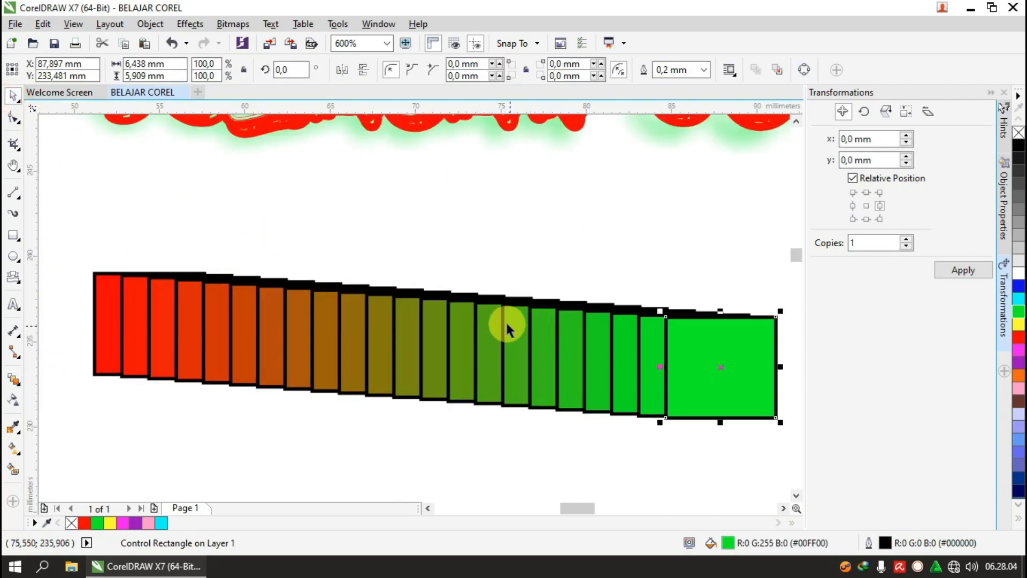
scroll(249, 232, "down", 3)
scroll(279, 249, "up", 1)
Move the whole blend down and to the right, below the end of the text, and break the blend group apart
left_click_drag(235, 239, 374, 309)
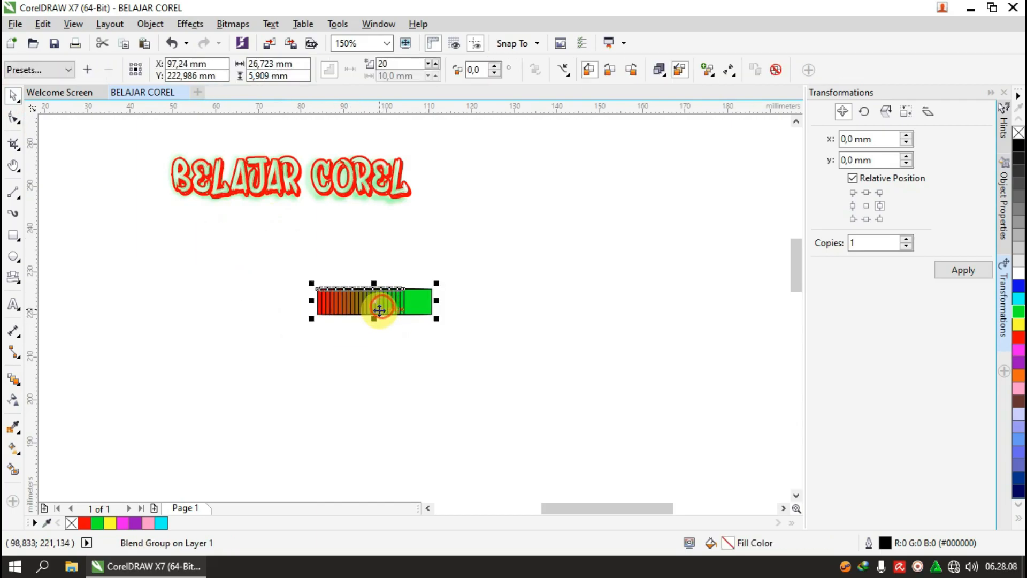
scroll(374, 310, "up", 2)
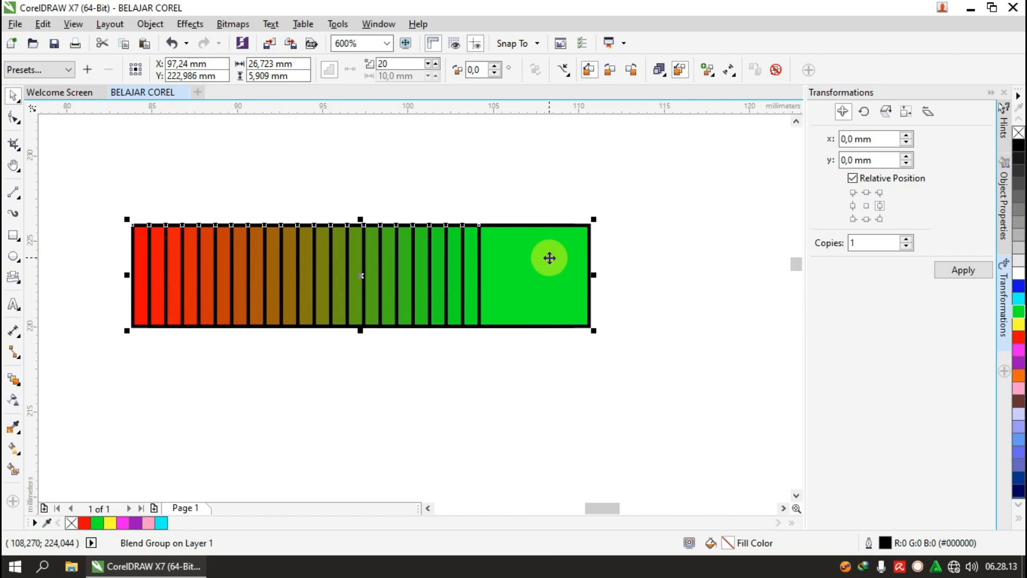
right_click(438, 251)
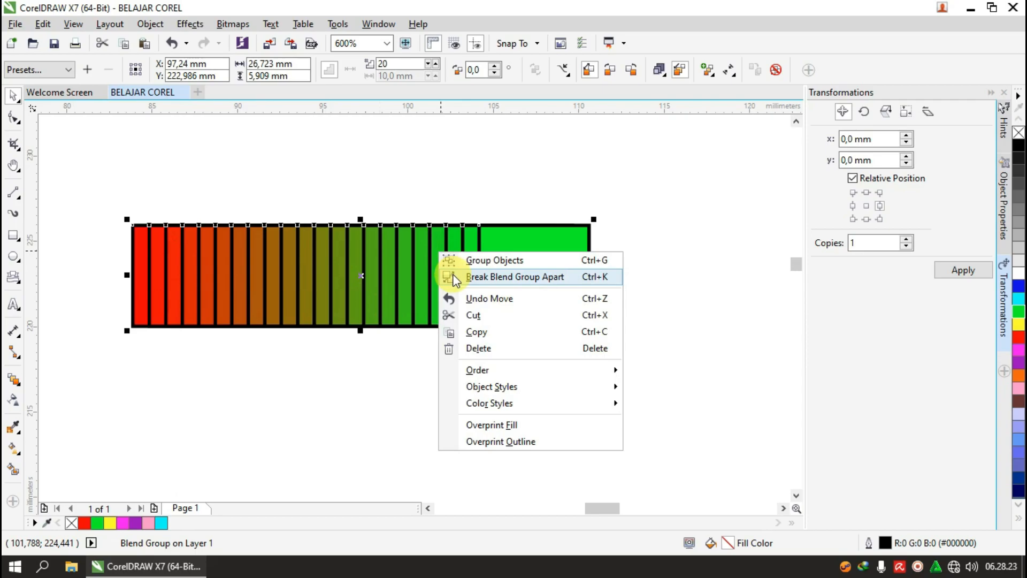
left_click(454, 277)
Pull the green end square to the right of the blend and the red end square below it
left_click(479, 149)
left_click_drag(505, 245, 621, 246)
left_click_drag(139, 287, 239, 408)
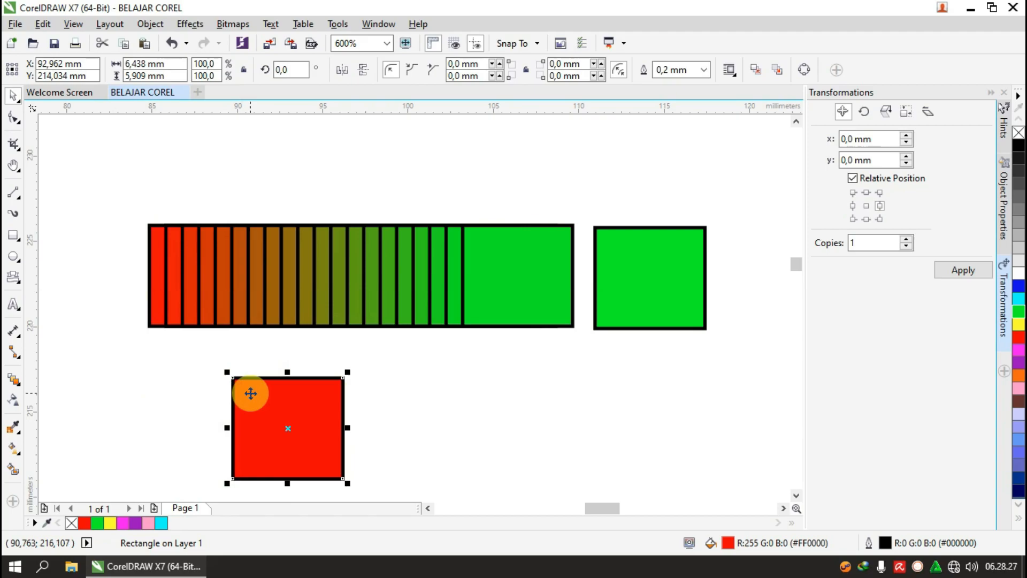
Select the remaining group of intermediate blend squares and shift it slightly up and to the left
left_click(490, 278)
left_click(386, 183)
left_click(394, 227)
left_click_drag(412, 265, 380, 243)
left_click(145, 159)
left_click_drag(110, 171, 611, 324)
mouse_move(424, 252)
left_mouse_down()
mouse_move(424, 275)
mouse_move(428, 263)
left_mouse_up()
Try ungrouping the intermediate blend squares and moving several of them apart individually
right_click(374, 250)
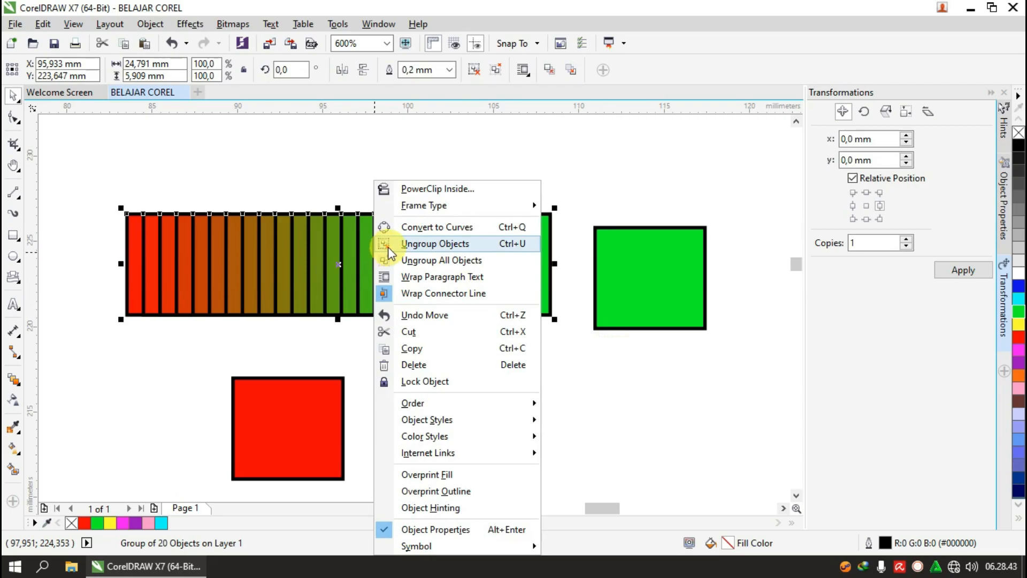
left_click(389, 249)
left_click(395, 192)
left_click_drag(460, 232, 546, 163)
left_click_drag(447, 268, 492, 373)
left_click_drag(412, 280, 309, 188)
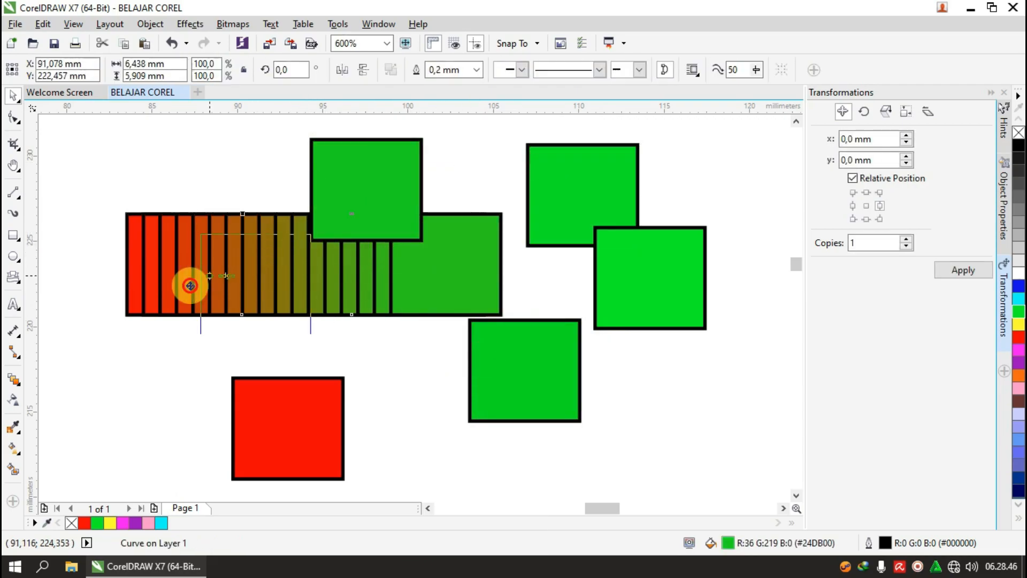
left_click_drag(187, 285, 152, 289)
left_click_drag(314, 277, 417, 335)
Undo the individual square moves and the ungrouping of the blend squares
key("ctrl+z")
key("ctrl+z")
key("ctrl+z")
key("ctrl+z")
key("ctrl+z")
key("ctrl+z")
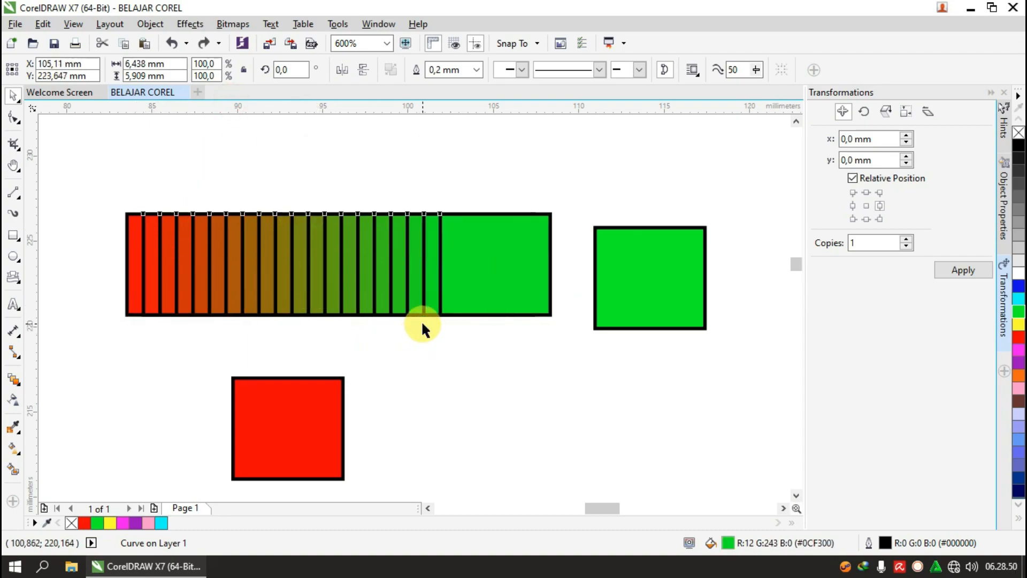
key("ctrl+z")
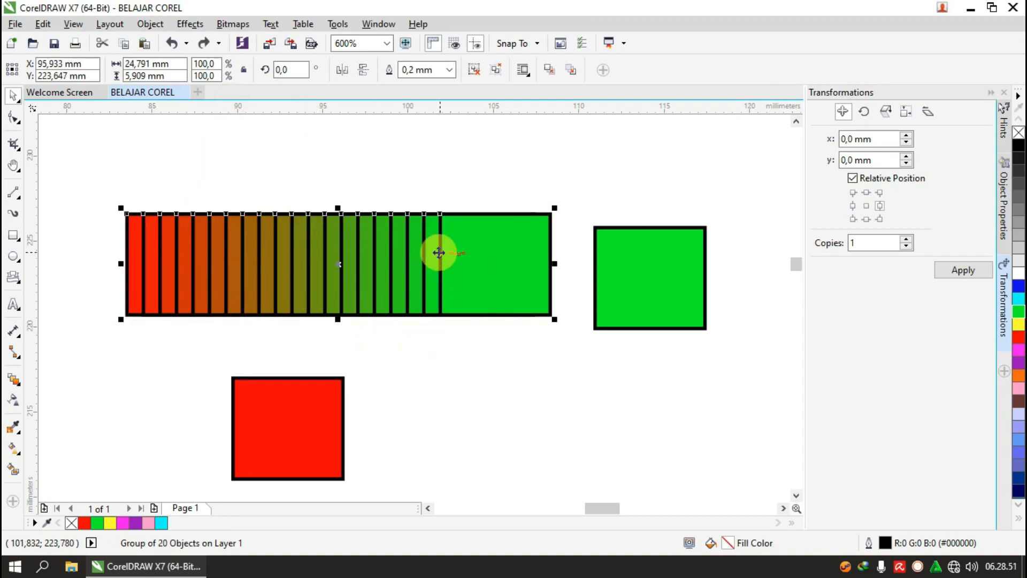
Ungroup the 20 intermediate blend squares and pull several green ones away from the row
left_click(479, 69)
left_click(478, 138)
left_click(467, 256)
left_click_drag(467, 255, 545, 387)
left_click_drag(434, 267, 523, 188)
left_click_drag(466, 257, 437, 189)
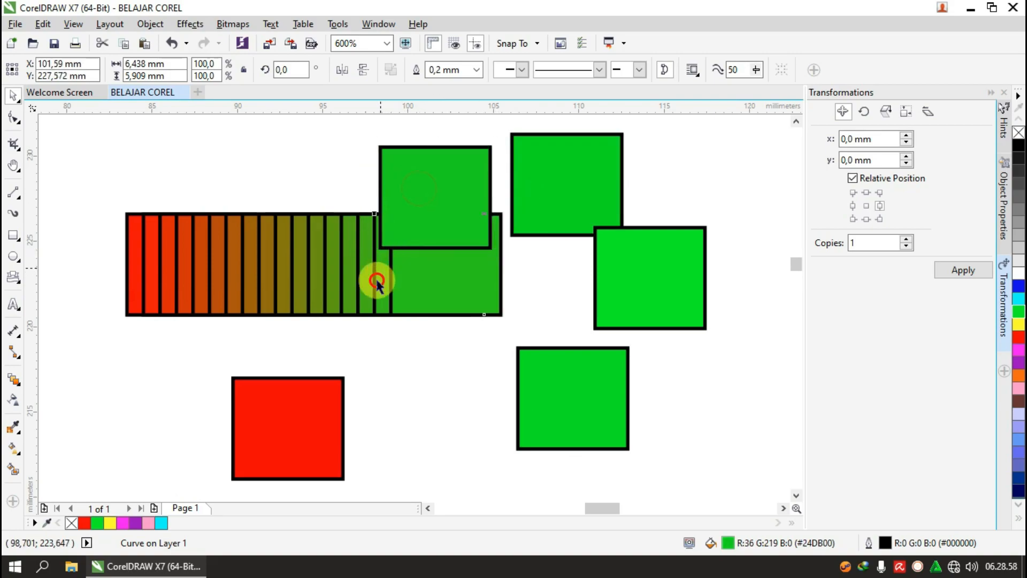
left_click_drag(374, 280, 374, 317)
left_click(337, 264)
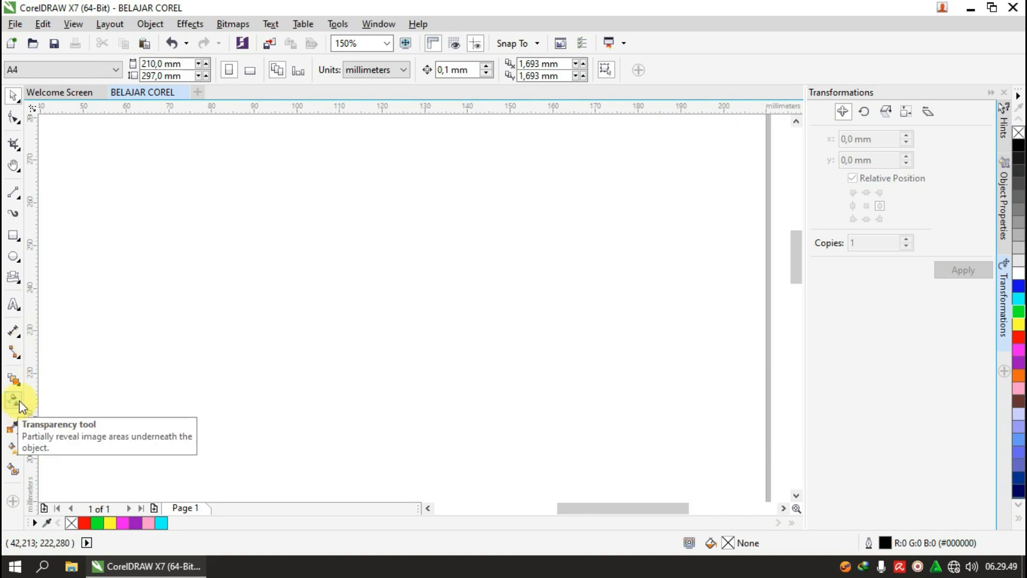
Draw a rectangle about 36 by 25 mm on an empty area of the page and fill it red
left_click(18, 233)
left_click_drag(312, 182, 467, 289)
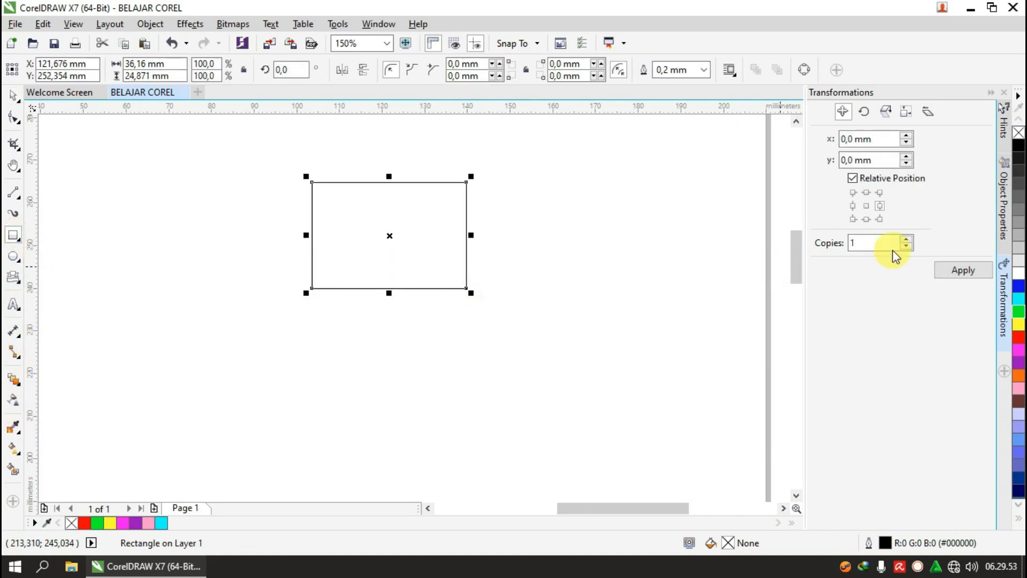
left_click(1019, 337)
left_click(14, 95)
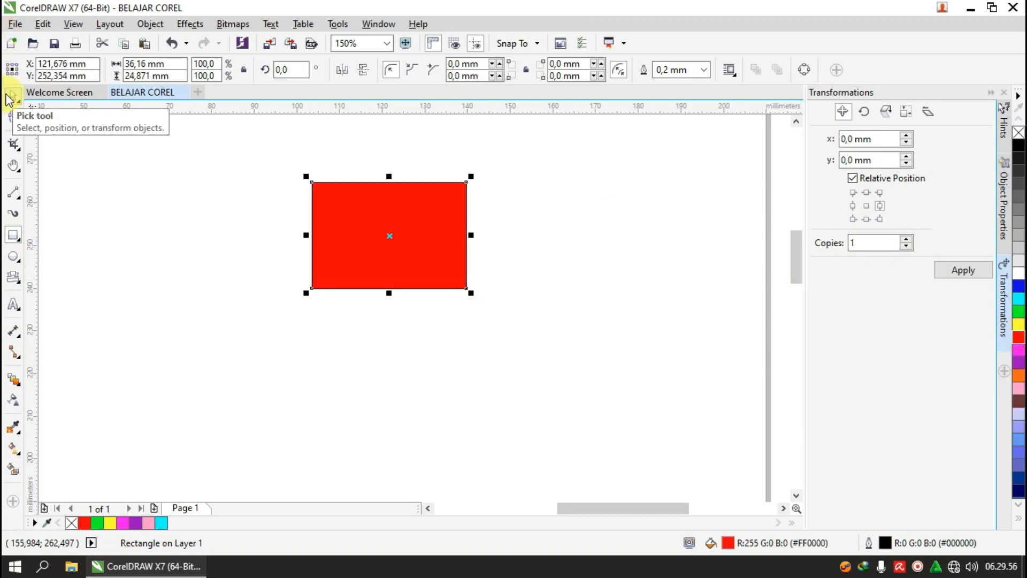
Apply a uniform transparency of 71 to the large red rectangle
left_click(11, 398)
left_click(373, 312)
mouse_move(377, 312)
left_mouse_down()
mouse_move(389, 307)
mouse_move(360, 307)
mouse_move(378, 306)
left_mouse_up()
scroll(378, 227, "up", 2)
mouse_move(401, 367)
left_mouse_down()
mouse_move(385, 367)
mouse_move(395, 369)
left_mouse_up()
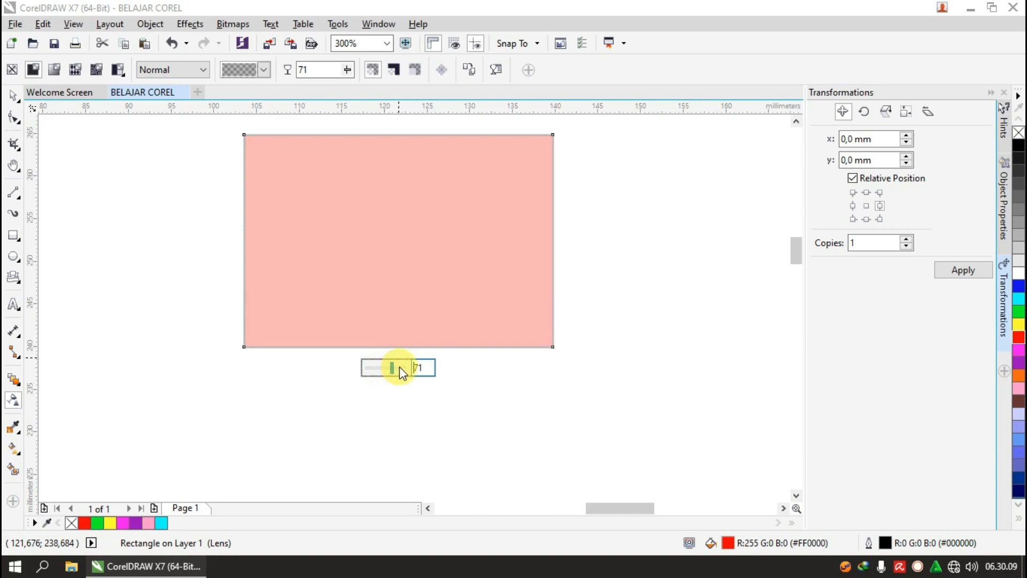
left_click(399, 367)
Set the red rectangle's uniform transparency to 0 and deselect it
left_click_drag(429, 369, 400, 370)
type("0")
key("Return")
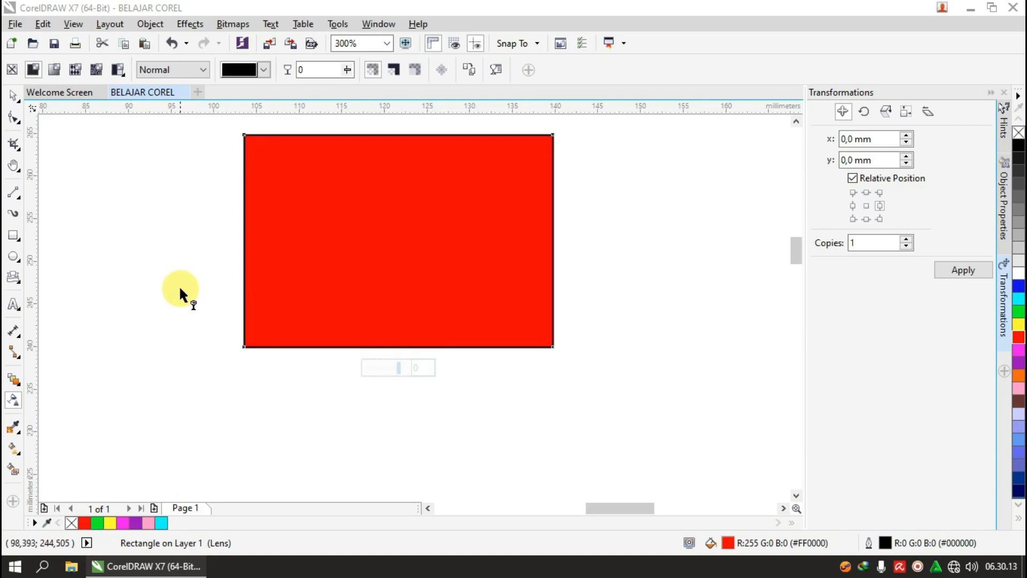
left_click(12, 96)
left_click(154, 229)
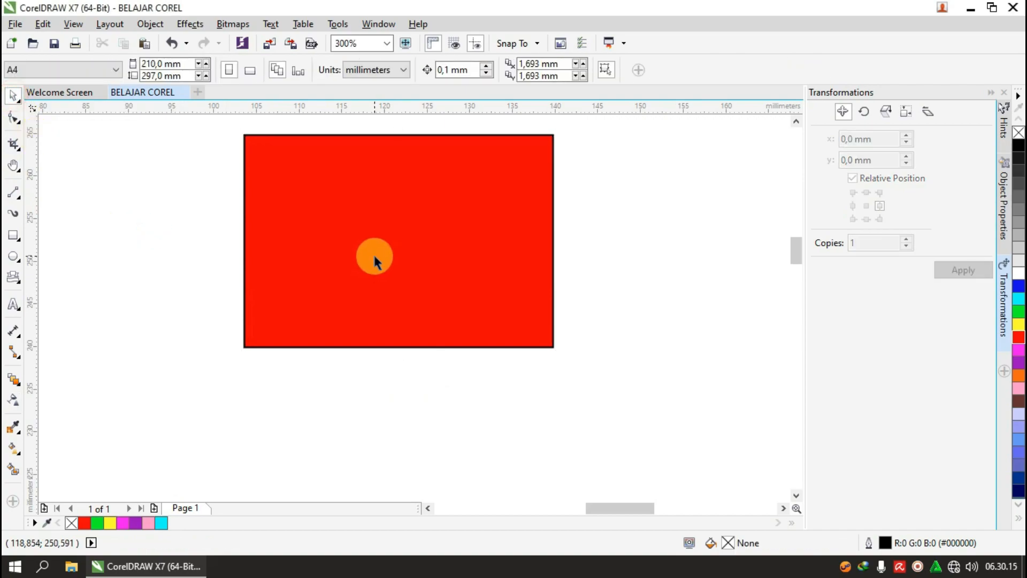
Try linear gradient transparencies on the large red rectangle in several different directions
left_click(13, 400)
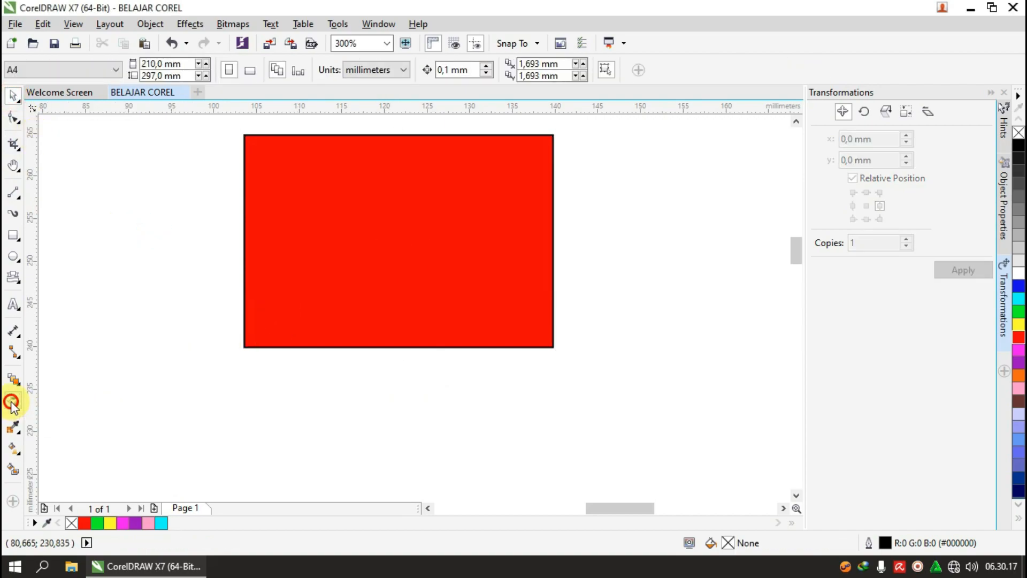
left_click(368, 315)
left_click(438, 277)
left_click_drag(384, 237, 269, 168)
left_click_drag(509, 298, 552, 204)
left_click_drag(457, 197, 563, 288)
left_click_drag(374, 199, 502, 340)
left_click_drag(329, 216, 342, 321)
left_click_drag(293, 187, 219, 223)
left_click_drag(401, 218, 259, 184)
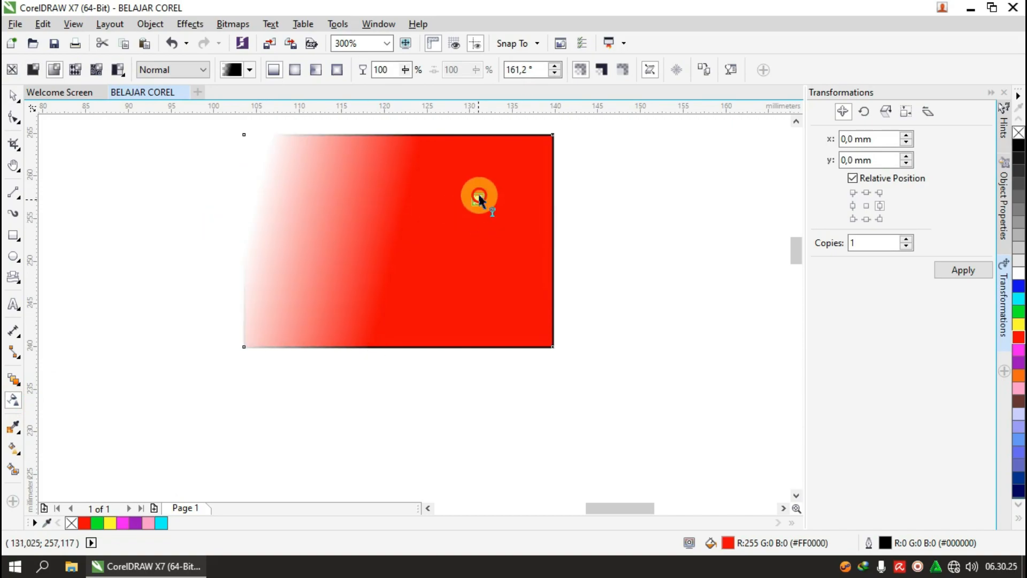
left_click_drag(477, 200, 508, 135)
Apply a vertical 90° linear transparency that fades the large red rectangle toward its upper edge, and deselect it
left_click_drag(431, 279, 428, 156)
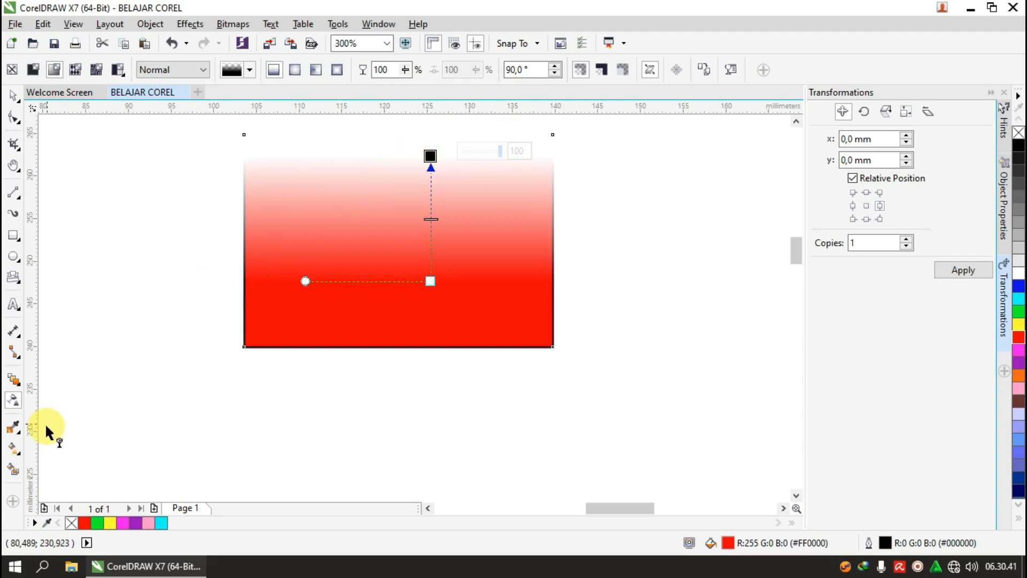
left_click(14, 94)
left_click(38, 212)
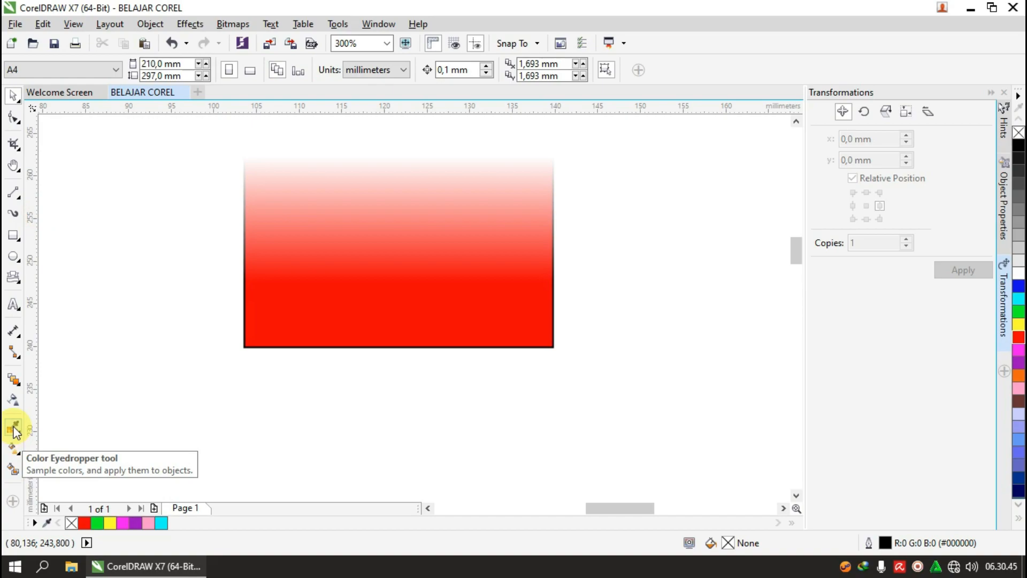
left_click(102, 371)
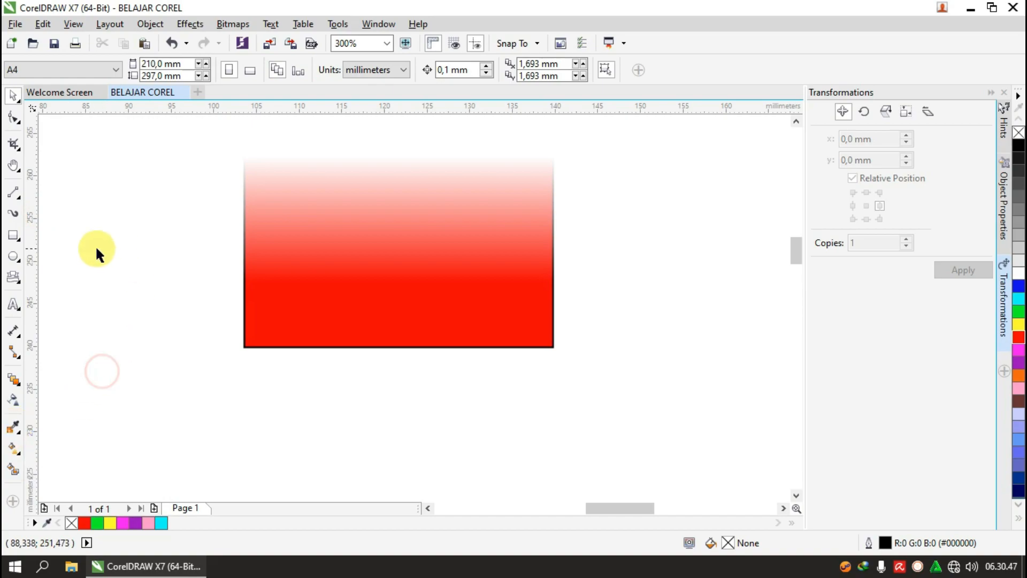
Draw a rectangle about 11 by 7.2 mm below the lower-left corner of the faded rectangle and fill it red
left_click(13, 235)
mouse_move(155, 359)
left_mouse_down()
mouse_move(182, 389)
mouse_move(250, 420)
left_mouse_up()
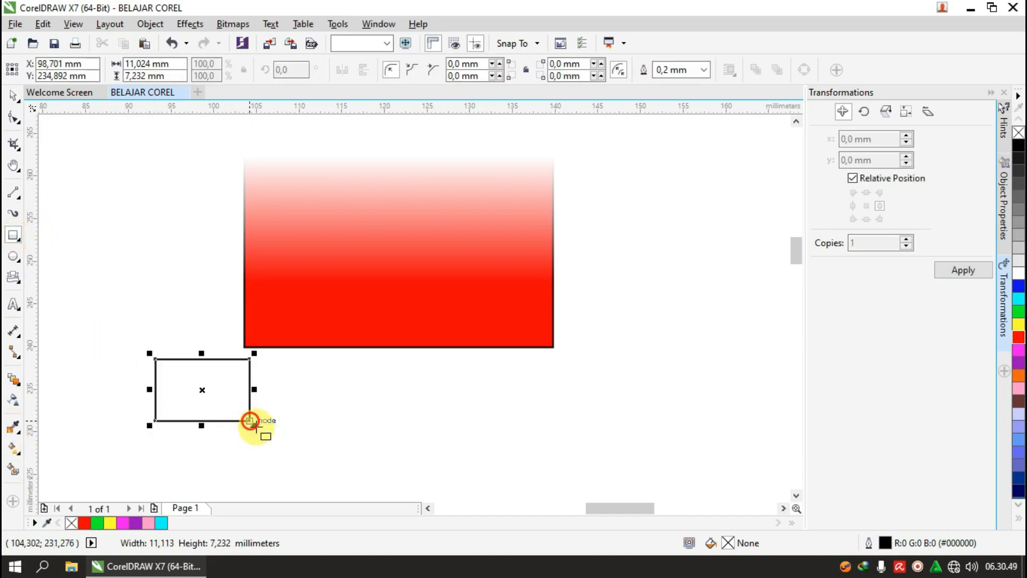
left_click(1019, 337)
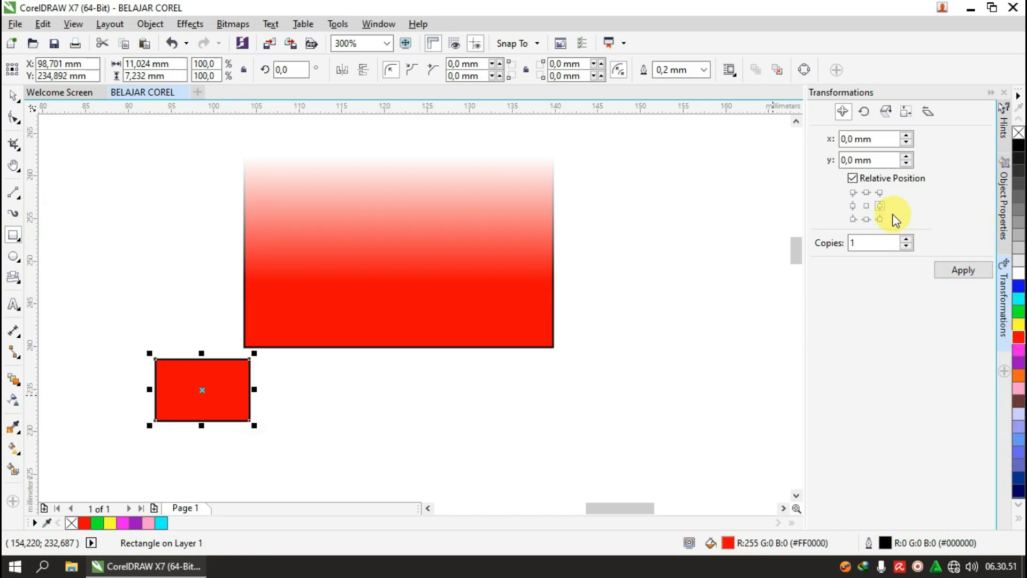
left_click(968, 271)
Copy the small red rectangle about 21 mm horizontally to the right, fill the copy green and deselect it
left_click(13, 95)
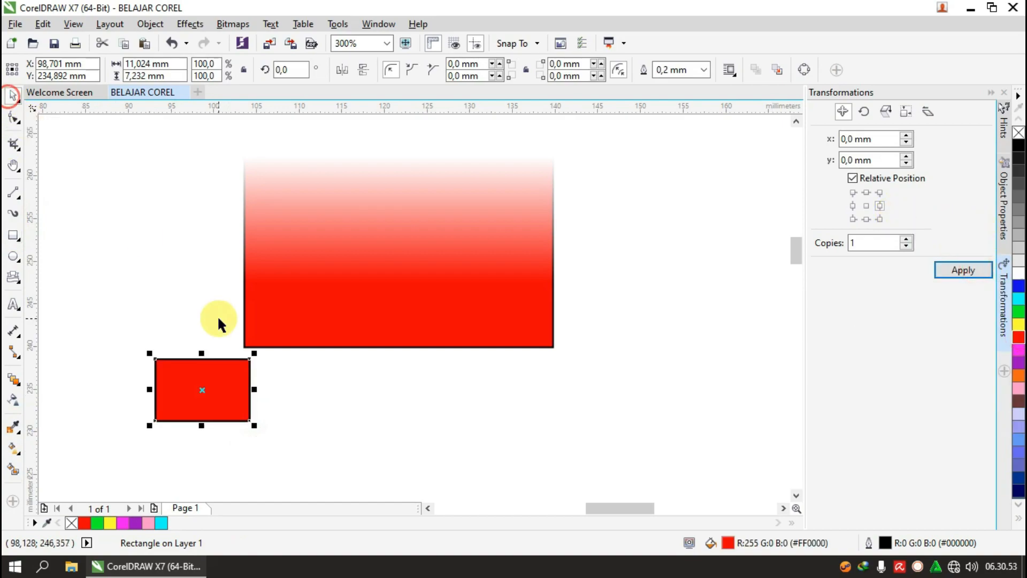
left_click_drag(242, 401, 413, 419)
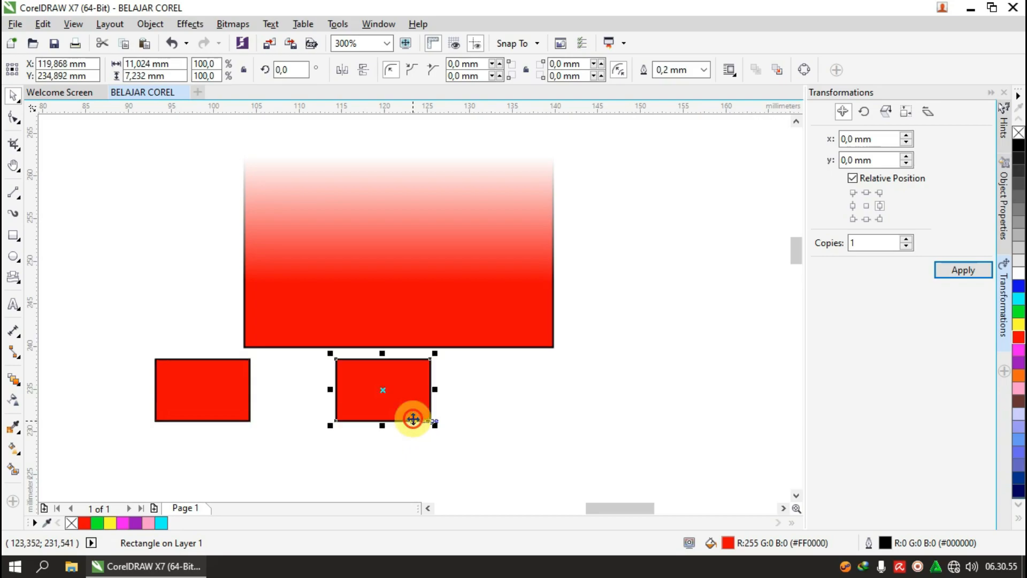
left_click(1018, 311)
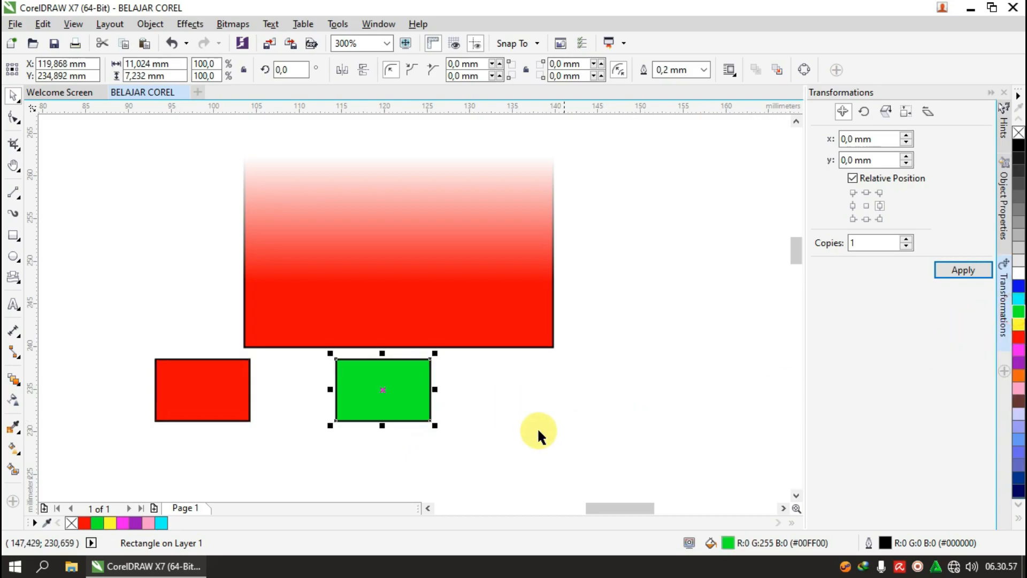
left_click(529, 429)
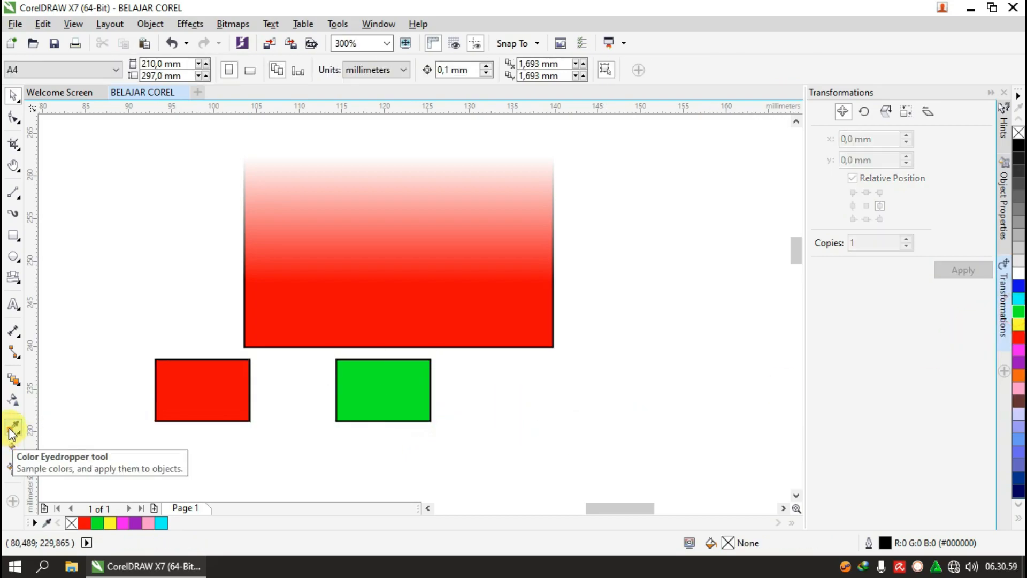
Sample the small red rectangle's fill with the Color Eyedropper, try it as the fill of the green rectangle, and undo that fill
left_click(13, 429)
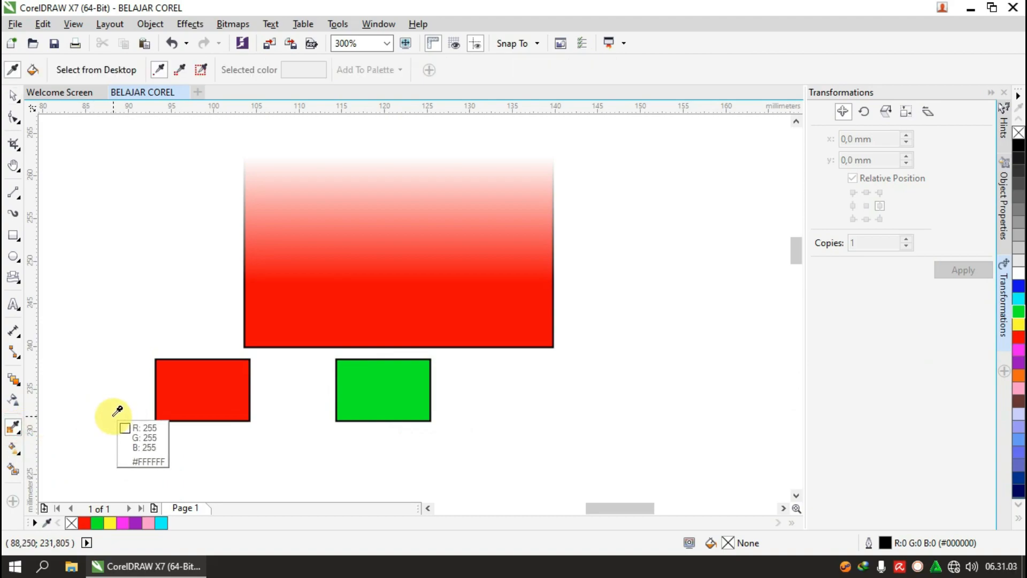
left_click(208, 383)
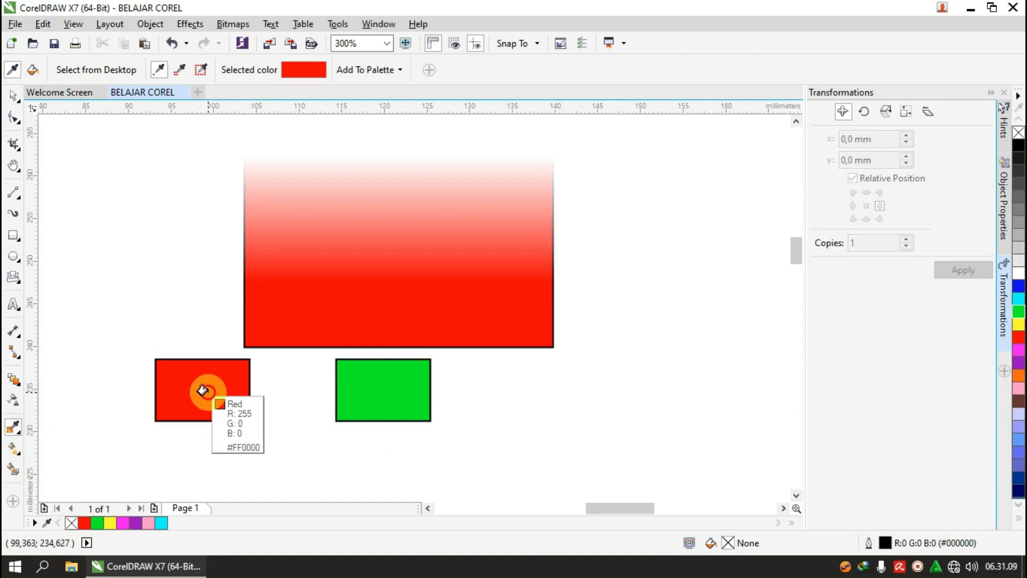
left_click(359, 396)
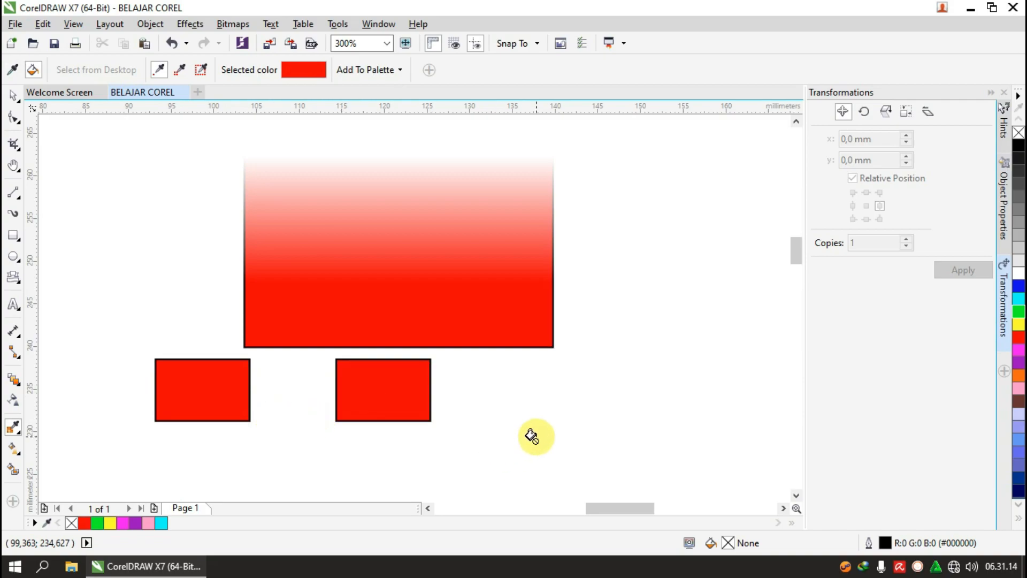
key("ctrl+z")
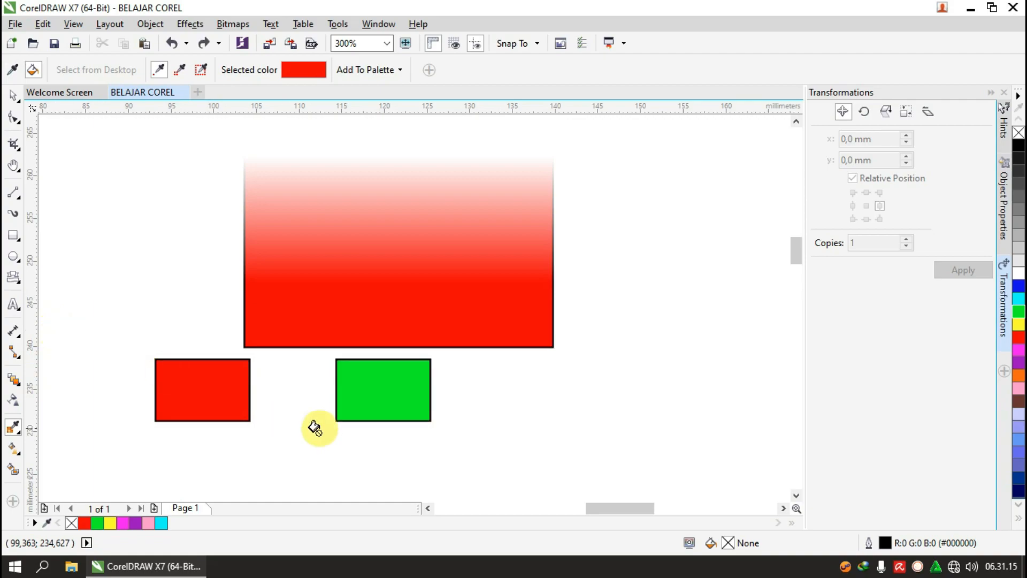
Apply the sampled red to the outline of the small green rectangle
scroll(247, 410, "up", 1)
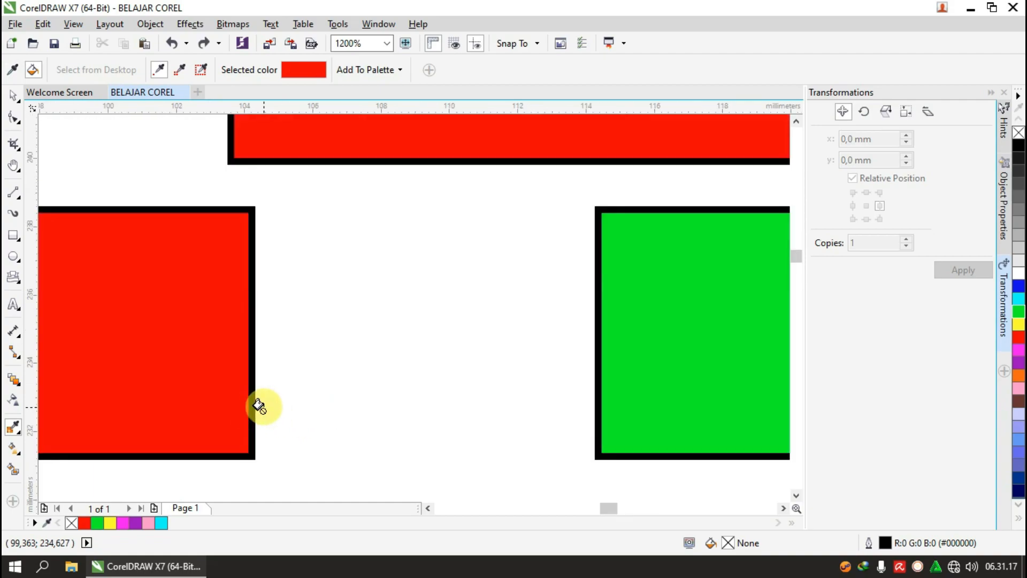
left_click(207, 376)
left_click(207, 262)
scroll(287, 219, "down", 1)
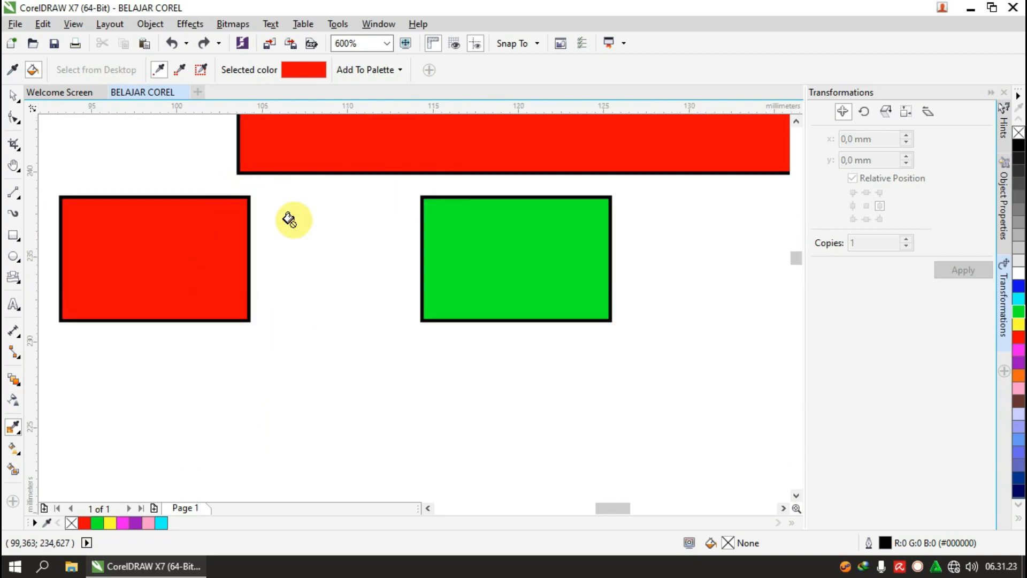
scroll(520, 220, "up", 1)
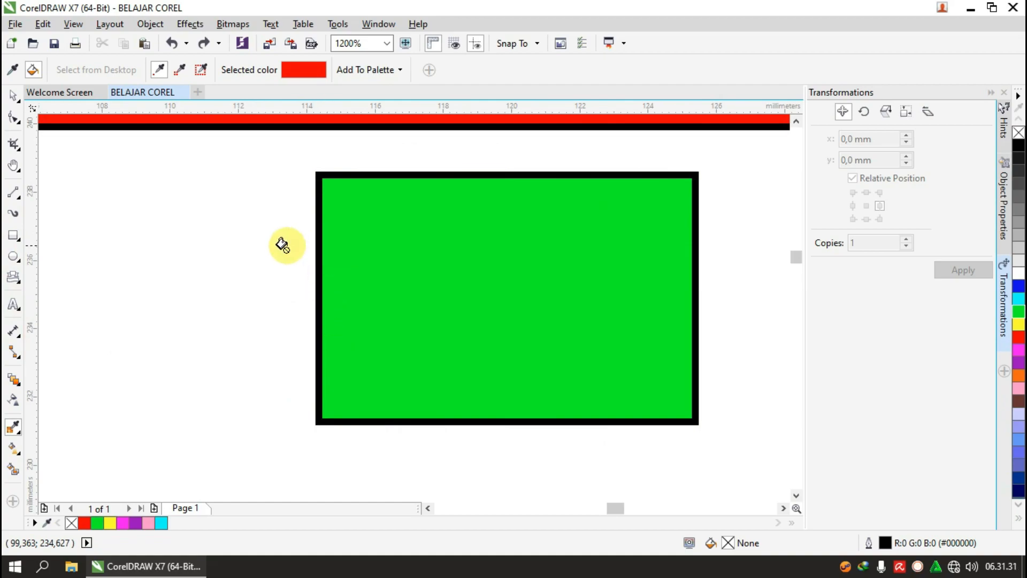
left_click(315, 210)
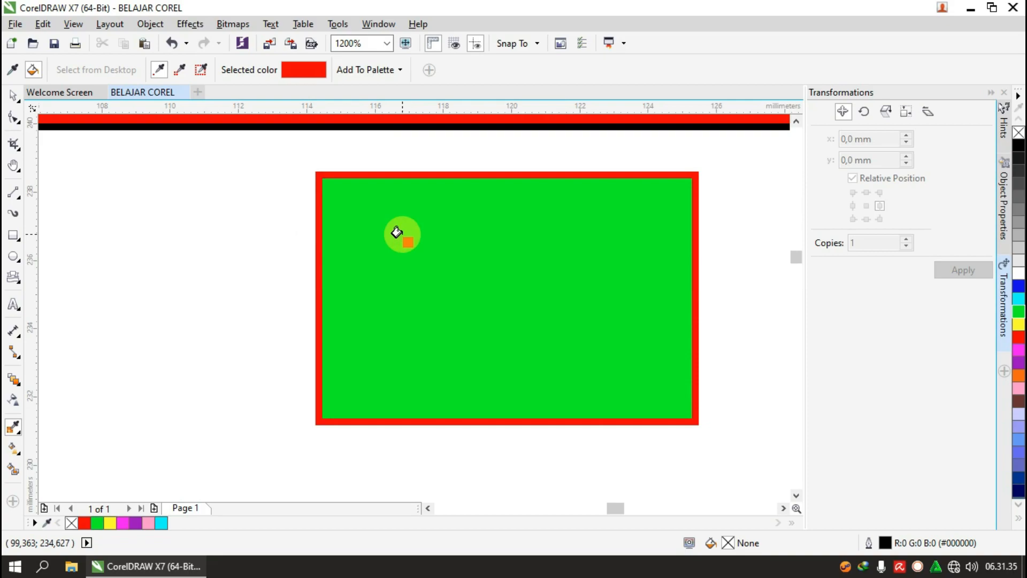
scroll(351, 194, "up", 1)
scroll(351, 194, "up", 1)
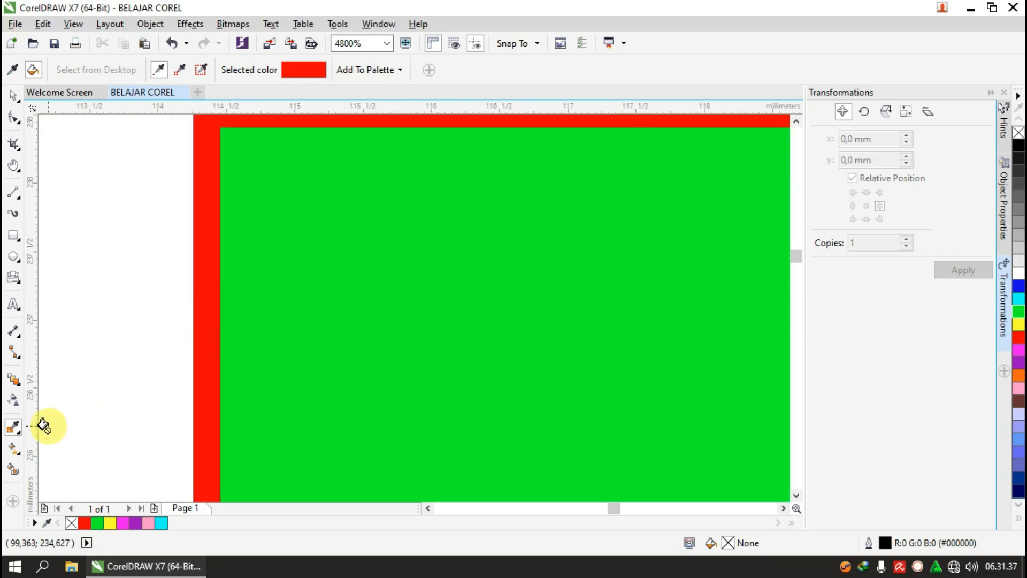